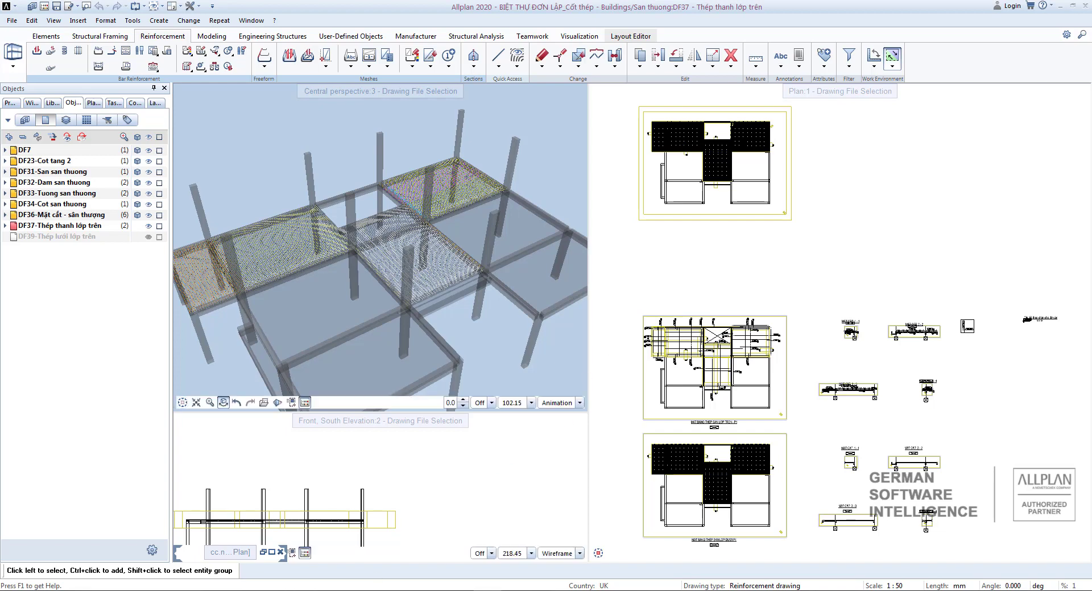
# Make drawing file 36 Mặt cắt - sân thượng the current file in the building structure
pyautogui.press('F2')
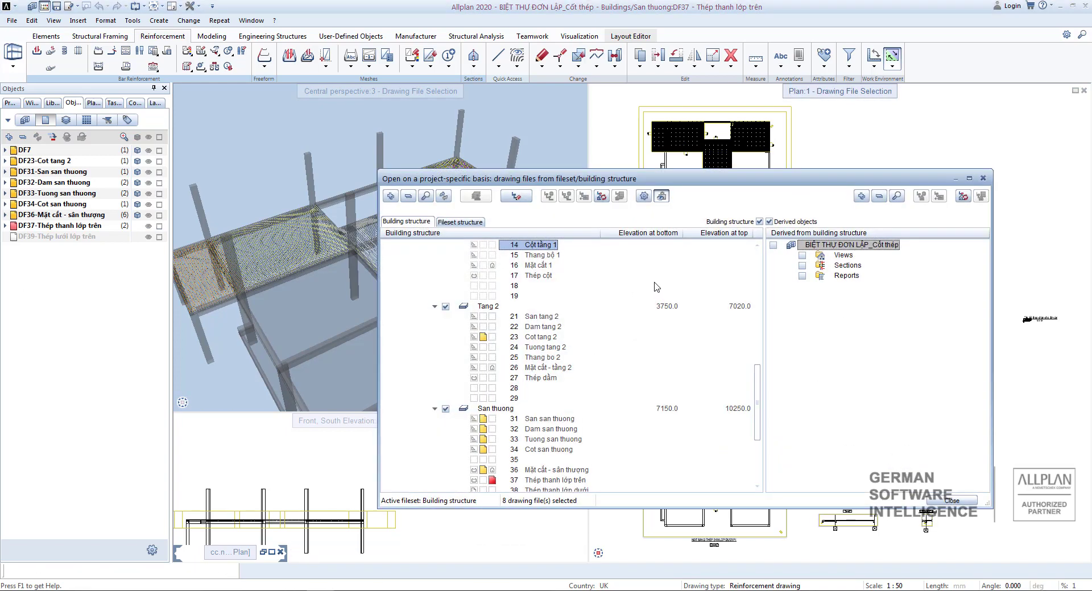
pyautogui.scroll(-3, 501, 390)
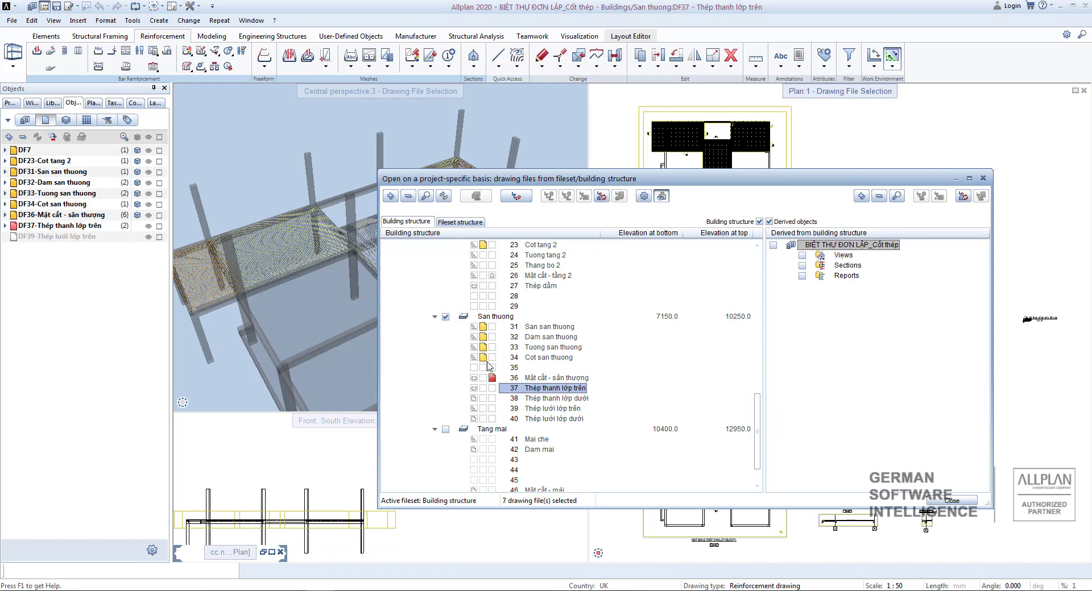
pyautogui.press('Escape')
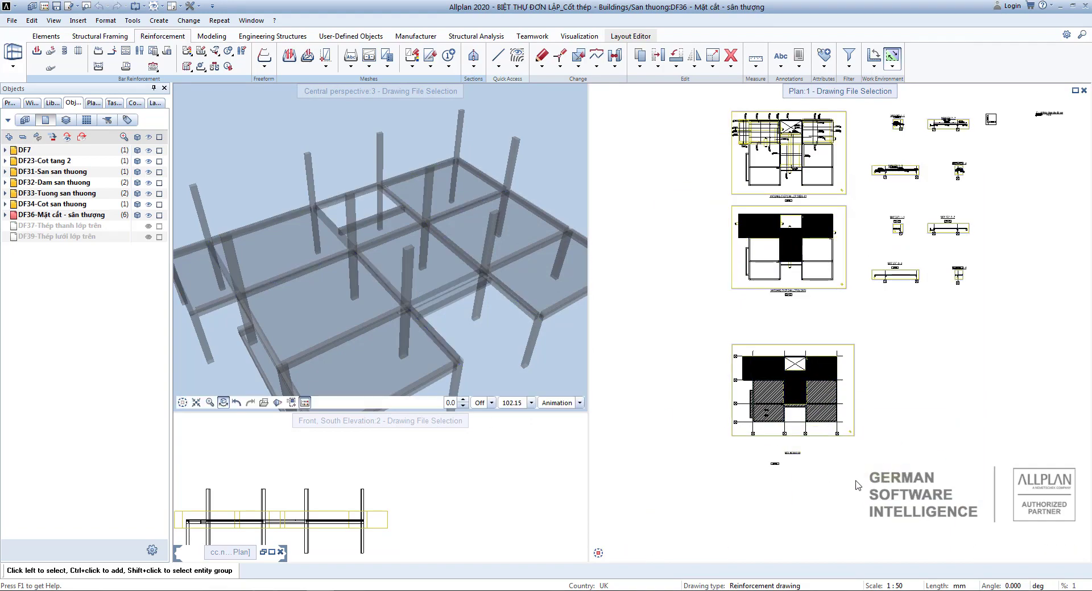
# Set the drawing scale to 1:200 and examine the labels of the slab and reinforcement plans
pyautogui.click(903, 582)
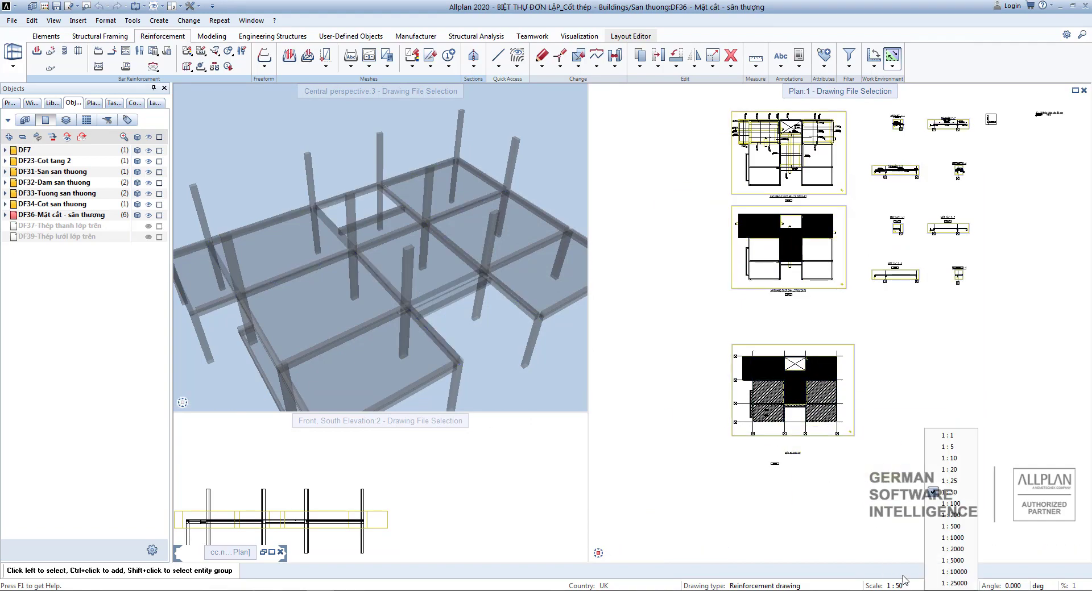
pyautogui.click(945, 514)
pyautogui.scroll(5, 807, 427)
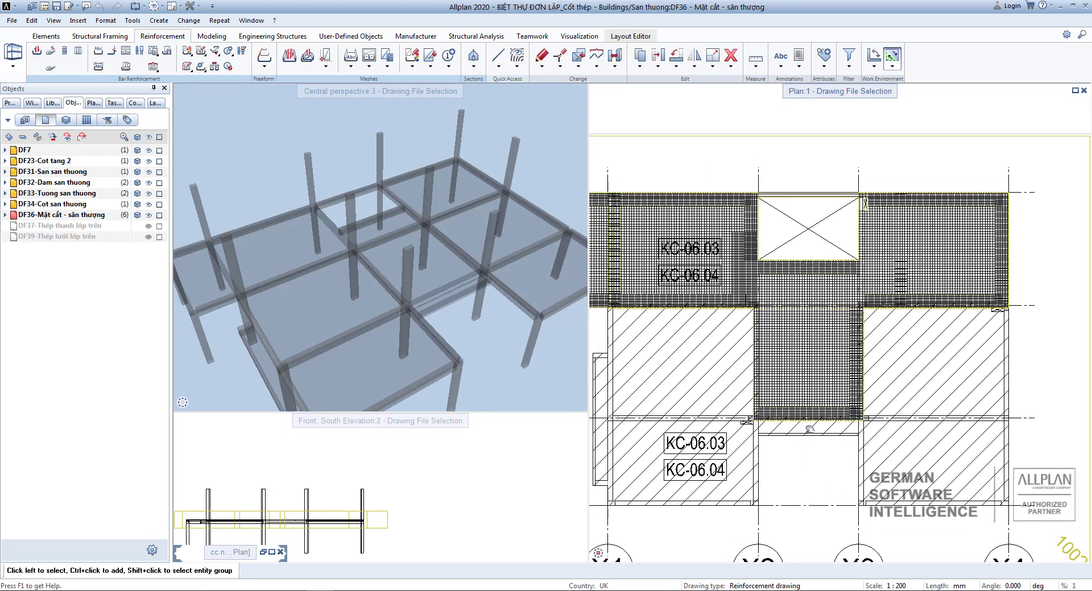
pyautogui.scroll(-5, 810, 428)
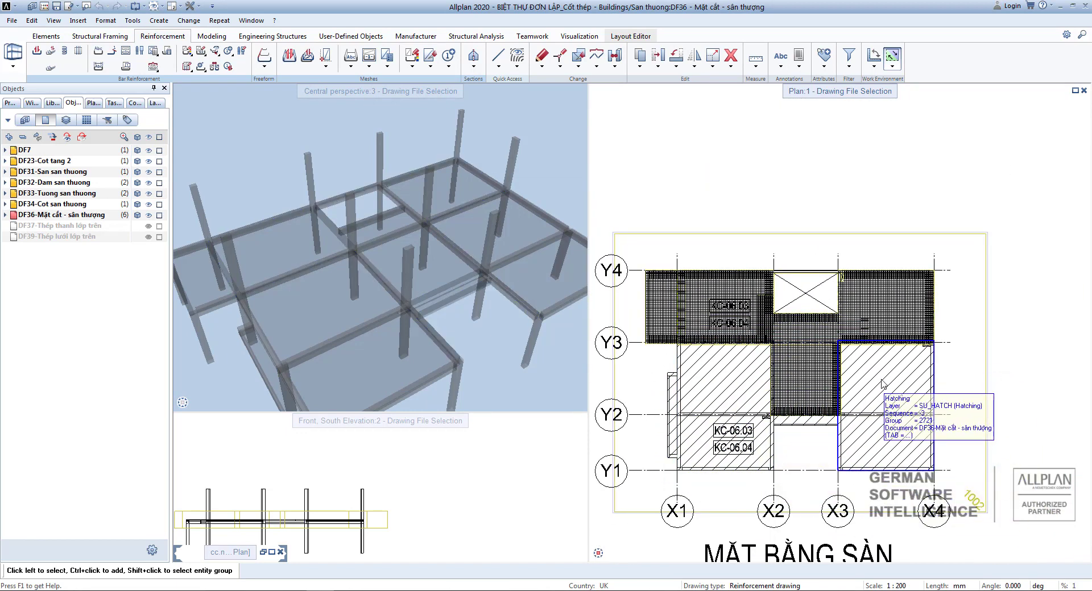
pyautogui.scroll(-3, 883, 385)
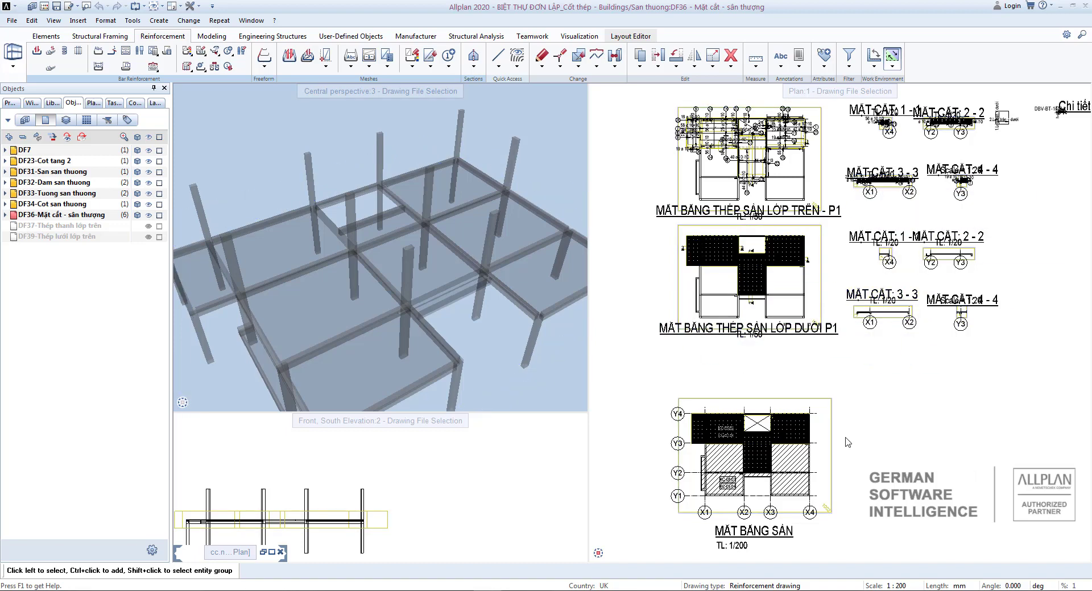
pyautogui.moveTo(699, 436); pyautogui.dragTo(759, 448, button='middle')
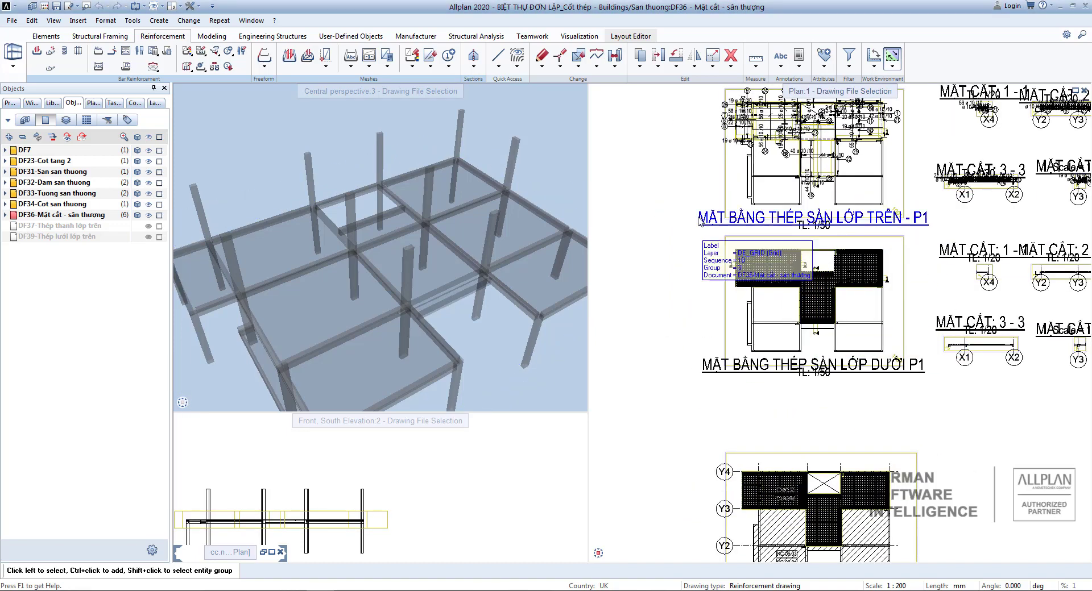
pyautogui.scroll(1, 767, 262)
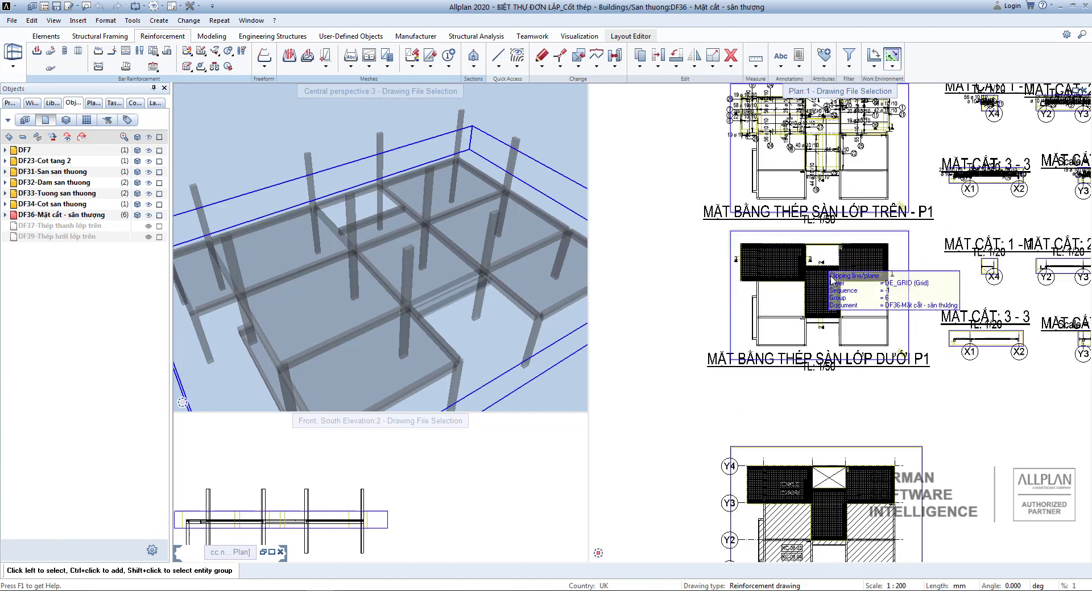
# Hide the reinforcement in the MẶT BẰNG THÉP SÀN LỚP DƯỚI P1 and MẶT BẰNG SÀN views with the Reinforcement Tools Hide V option
pyautogui.click(215, 54)
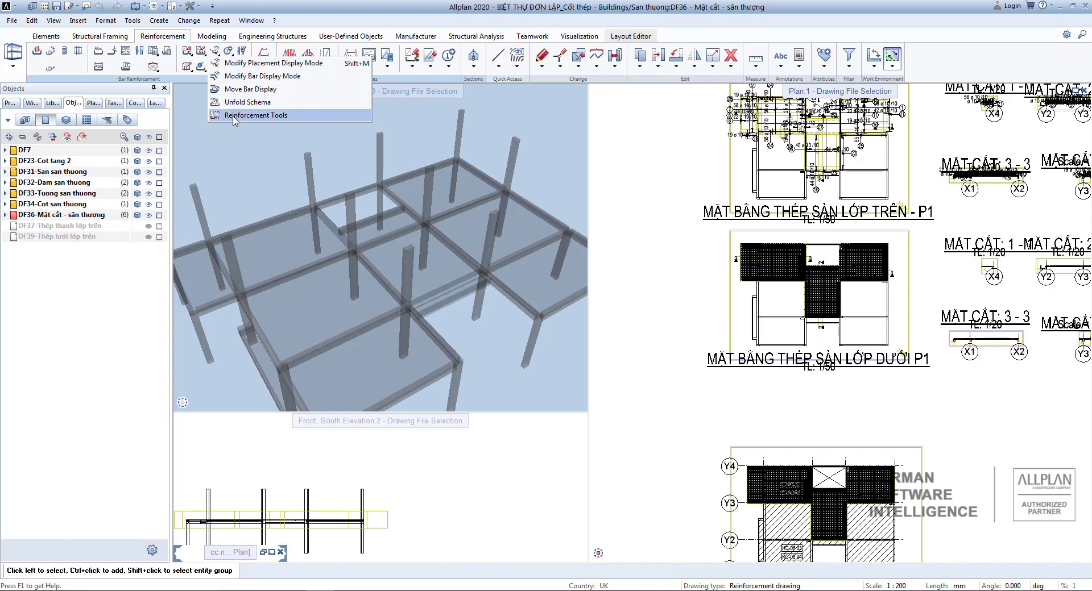
pyautogui.click(250, 114)
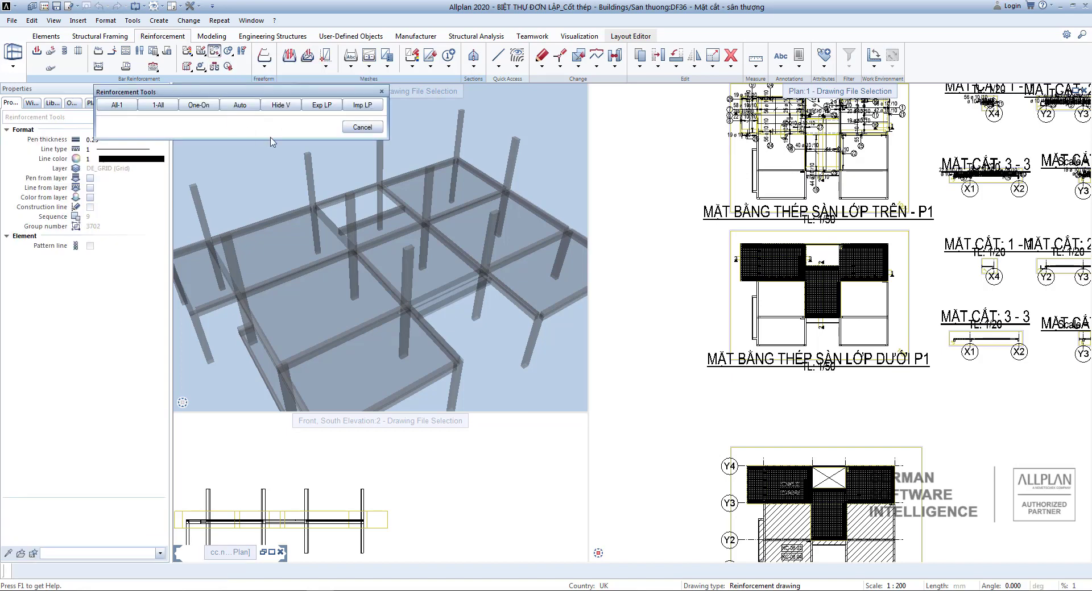
pyautogui.click(281, 106)
pyautogui.scroll(-1, 703, 129)
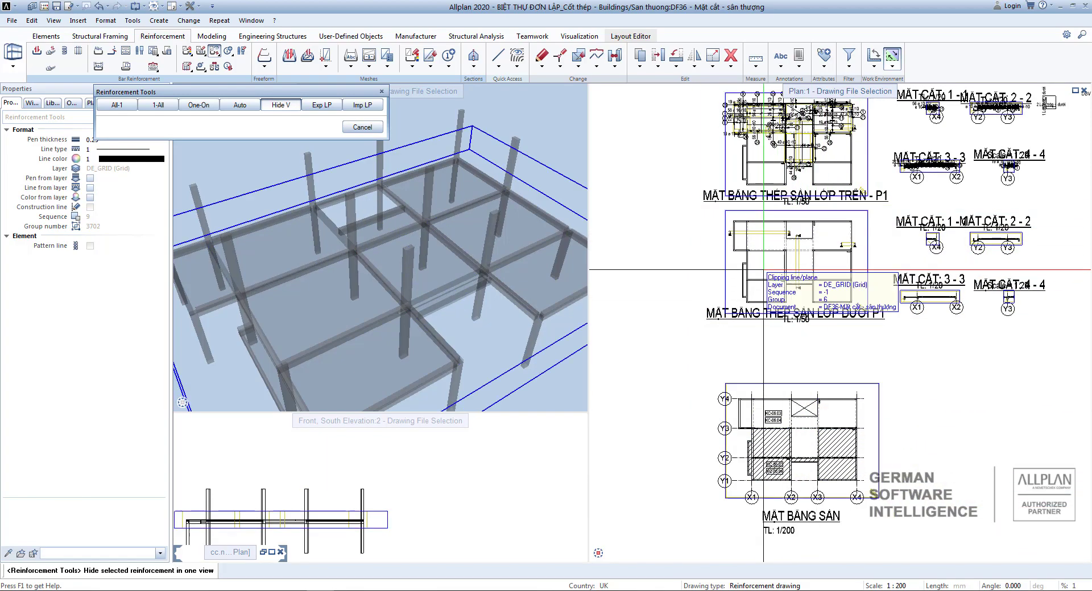
pyautogui.scroll(3, 801, 231)
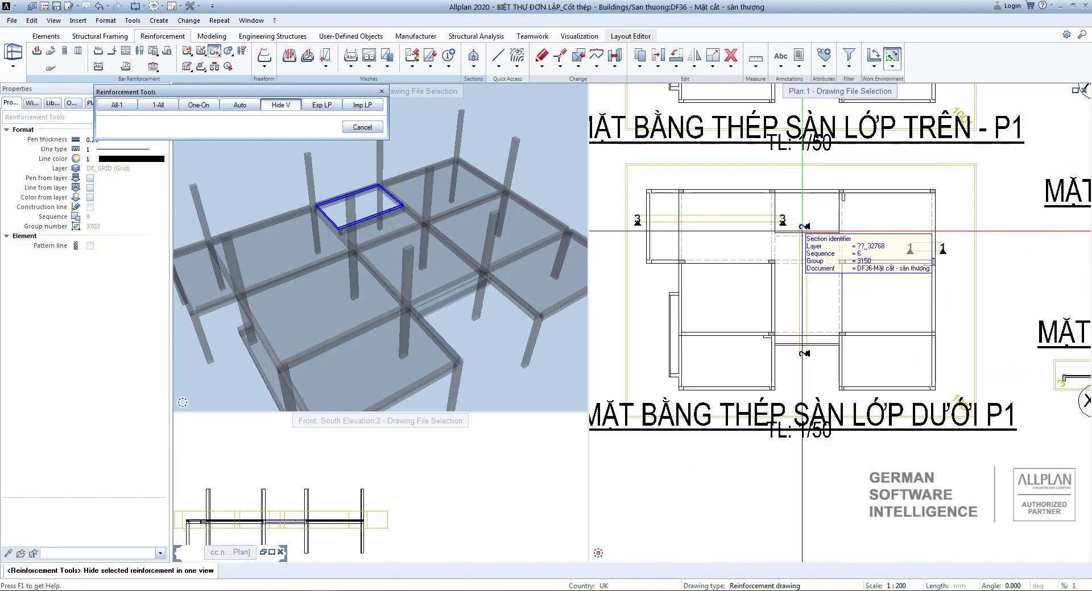
pyautogui.scroll(-5, 802, 231)
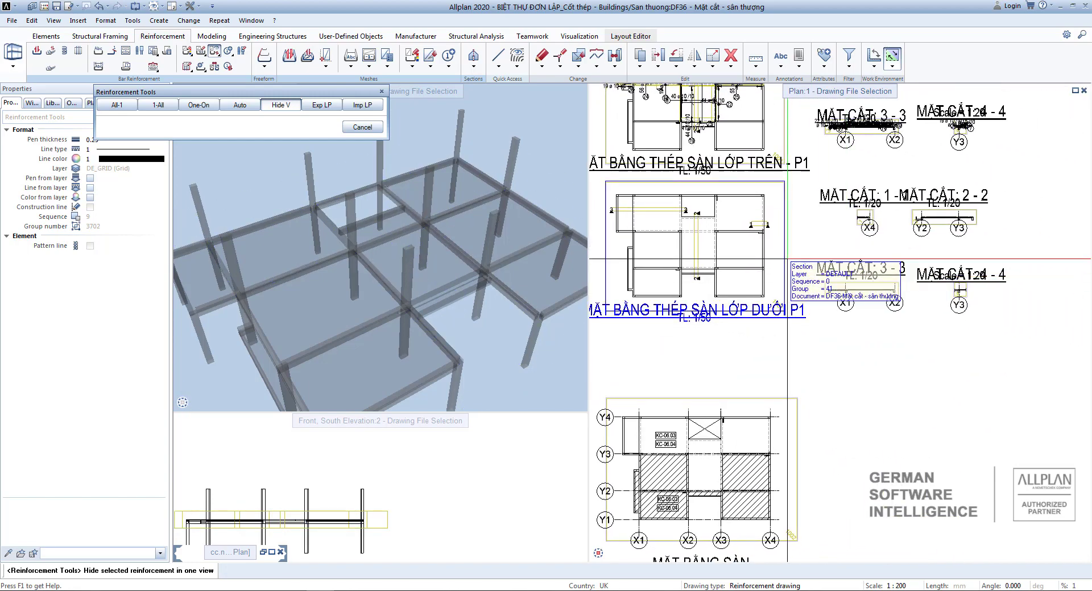
pyautogui.scroll(1, 719, 279)
# Set the drawing scale to 1:50, check the plans and leave the Reinforcement Tools
pyautogui.click(890, 585)
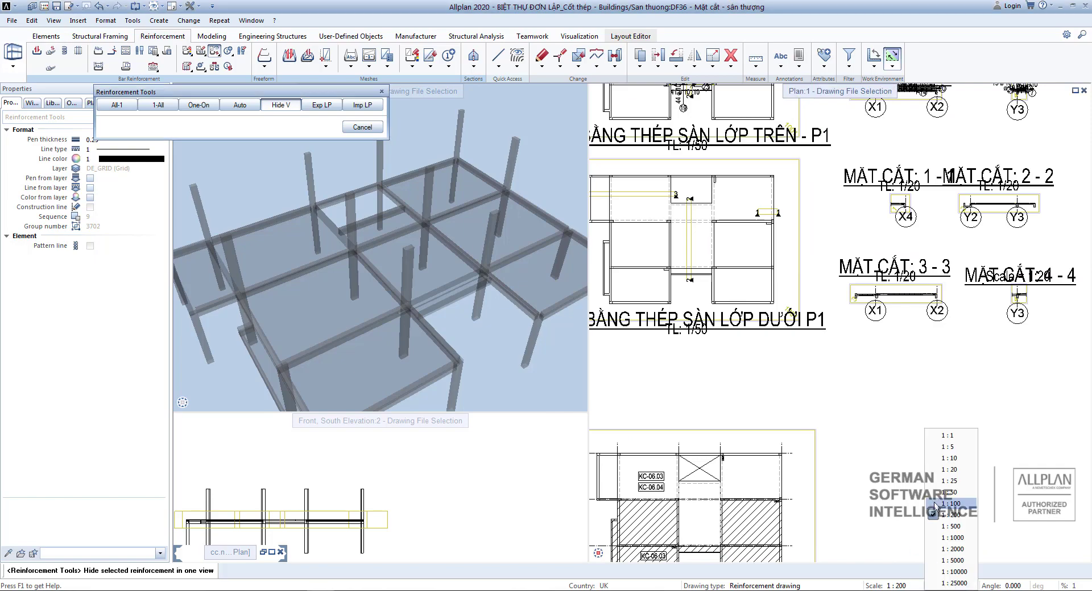
pyautogui.click(947, 492)
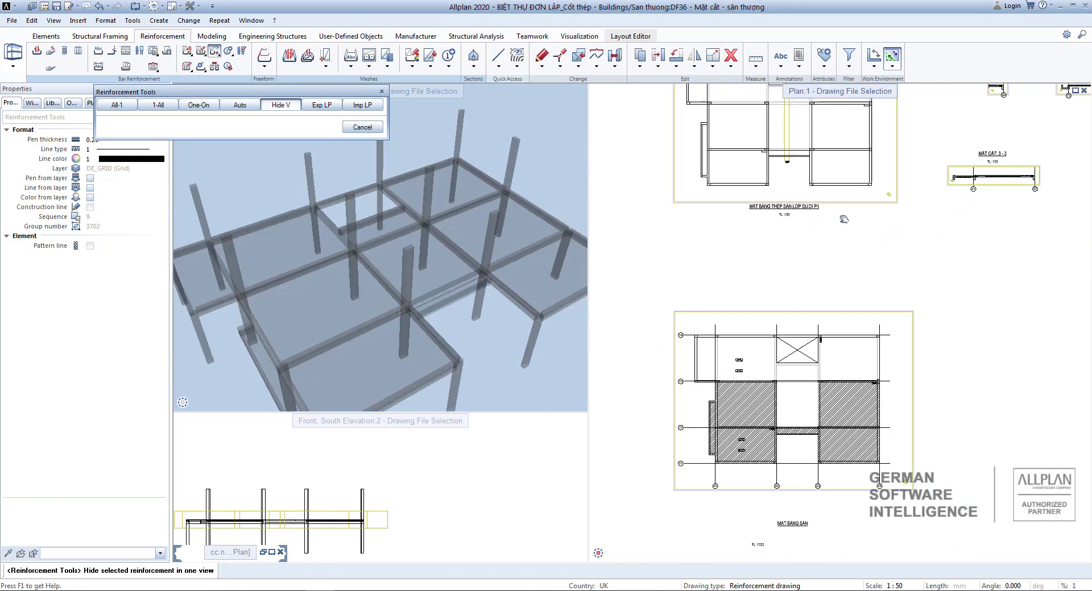
pyautogui.scroll(-2, 845, 340)
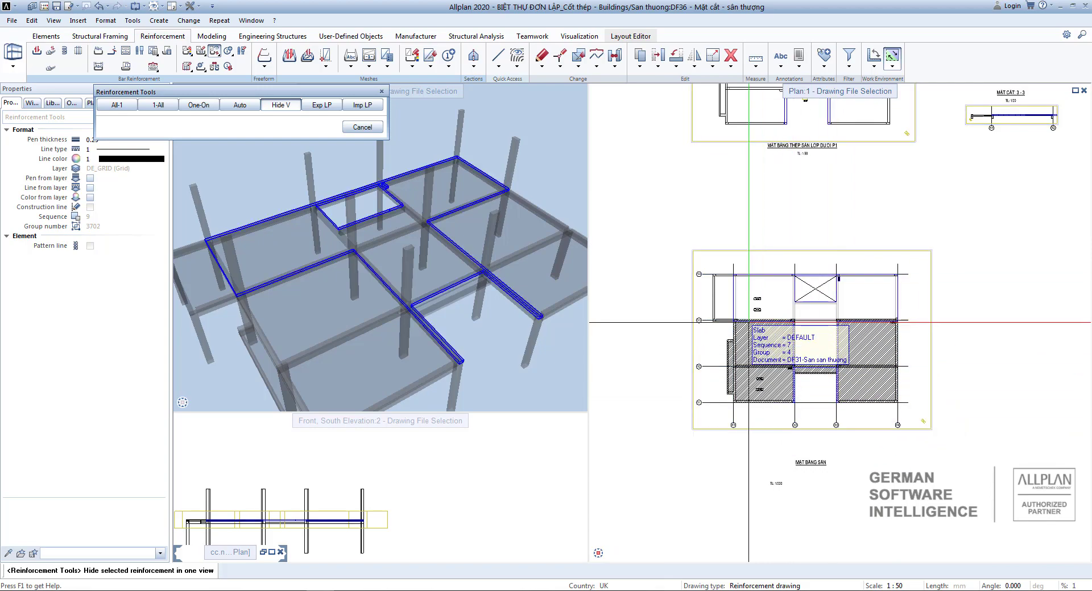
pyautogui.scroll(2, 745, 338)
pyautogui.moveTo(974, 322); pyautogui.dragTo(880, 313, button='middle')
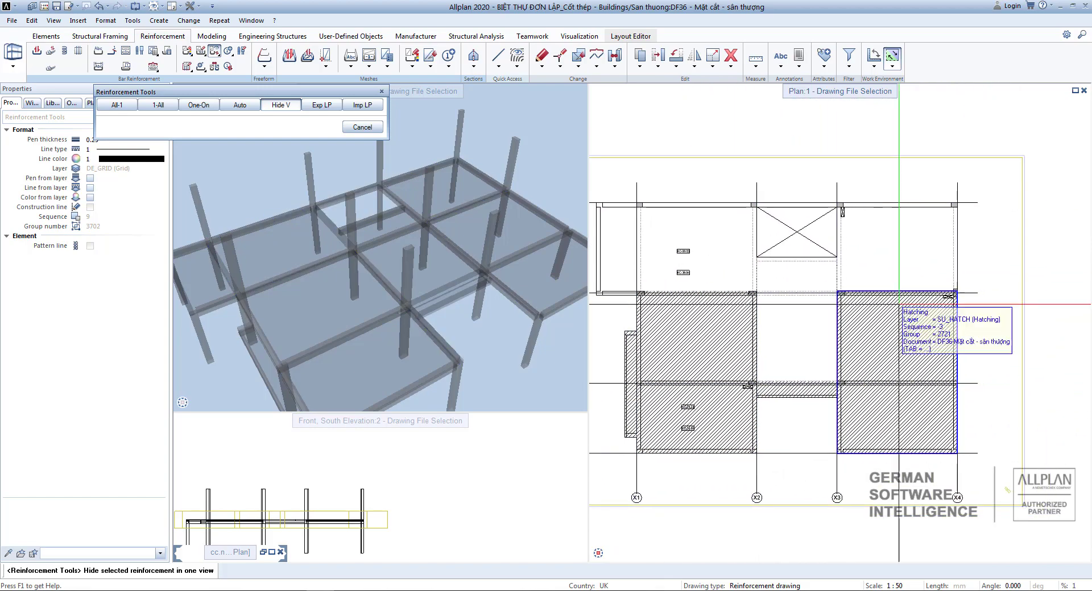
pyautogui.scroll(-4, 875, 330)
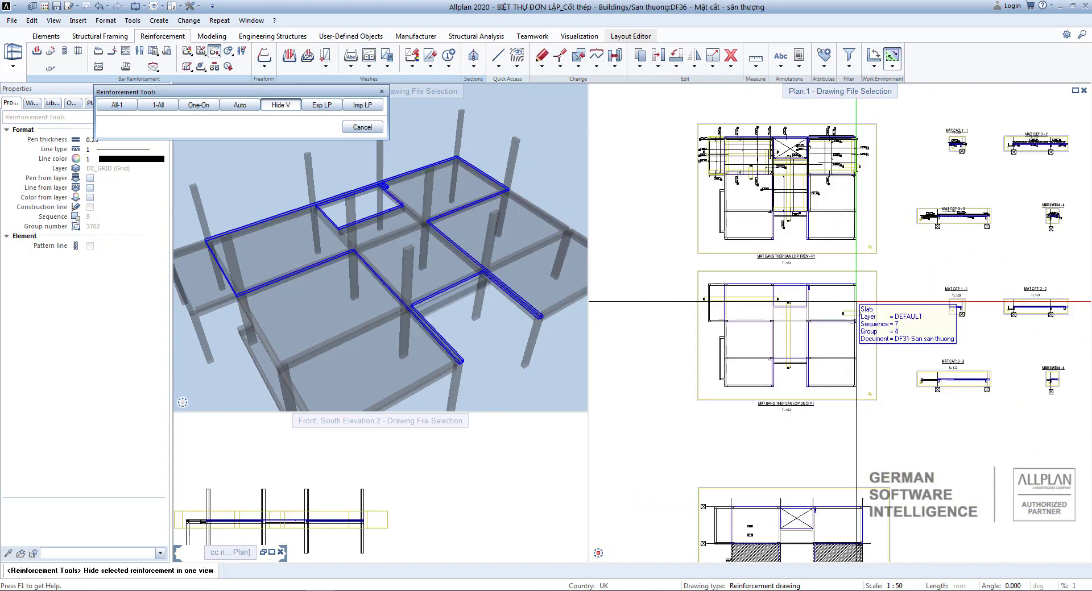
pyautogui.click(363, 127)
pyautogui.scroll(-1, 875, 343)
pyautogui.moveTo(878, 347); pyautogui.dragTo(875, 330, button='middle')
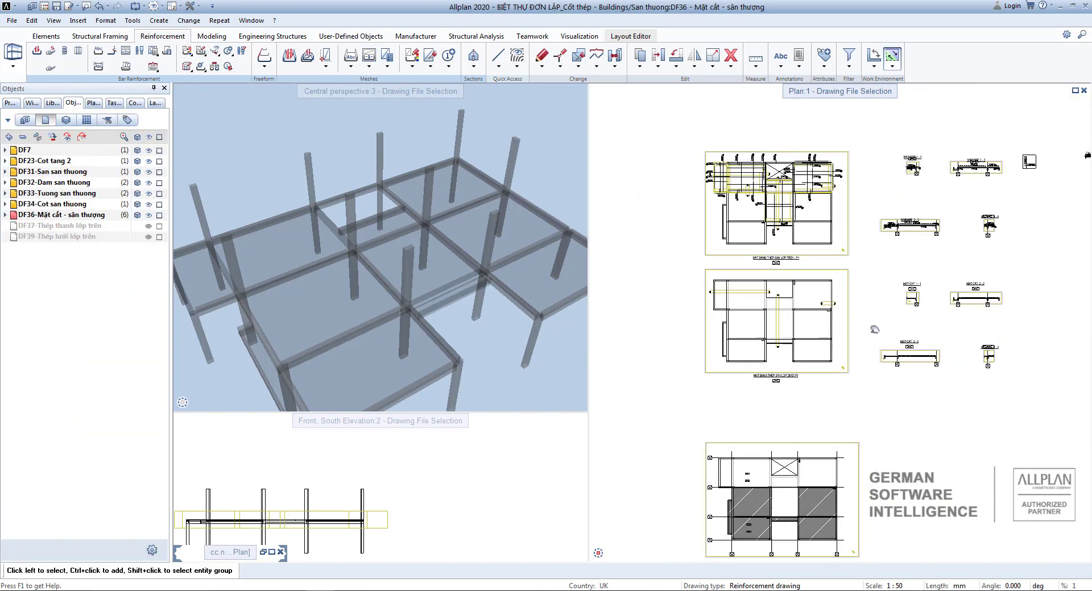
pyautogui.scroll(1, 875, 347)
pyautogui.moveTo(894, 455); pyautogui.dragTo(879, 353, button='middle')
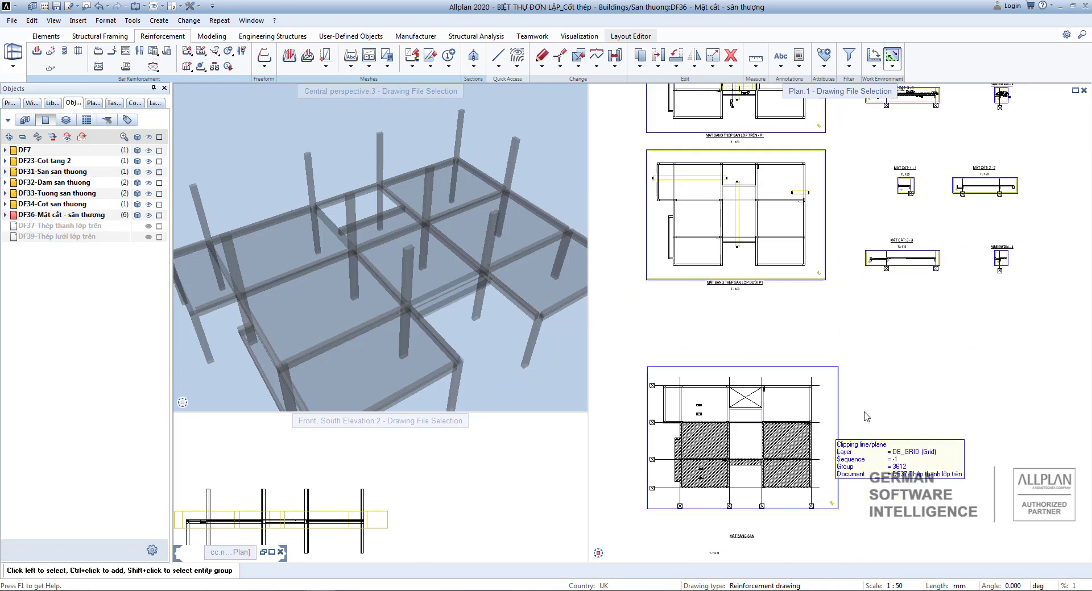
# Make drawing file 40 Thép lưới lớp dưới current and open drawing file 36 Mặt cắt - sân thượng for editing in the background
pyautogui.scroll(-5, 492, 351)
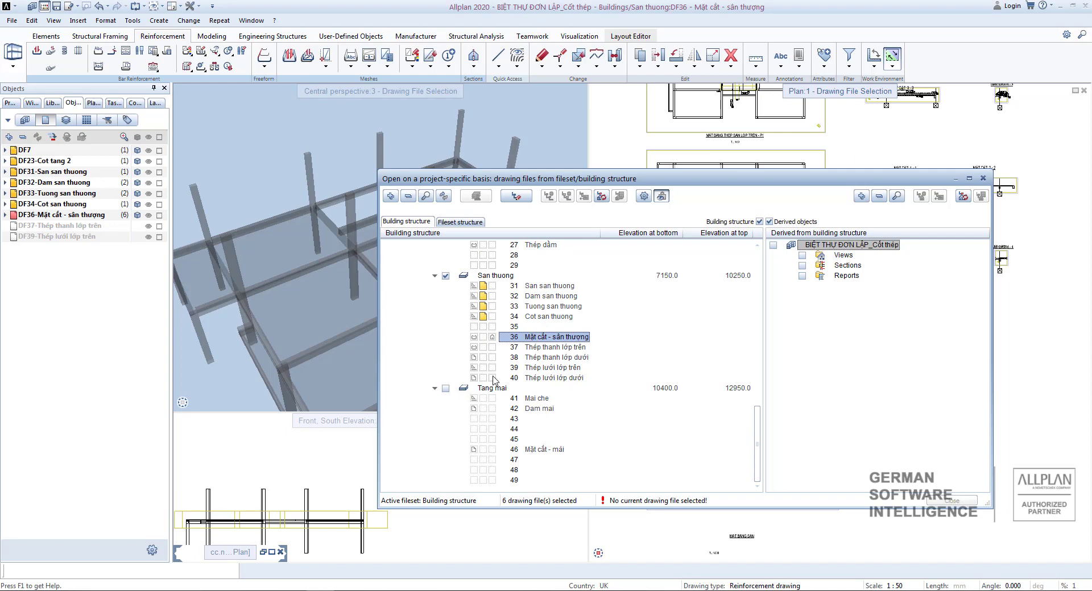
pyautogui.click(493, 378)
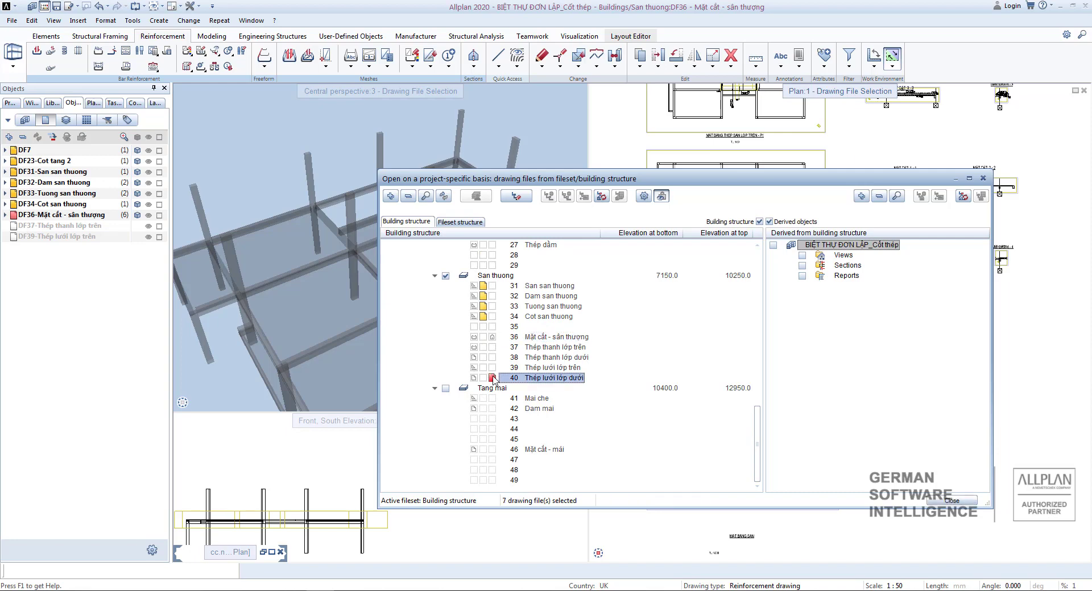
pyautogui.click(484, 337)
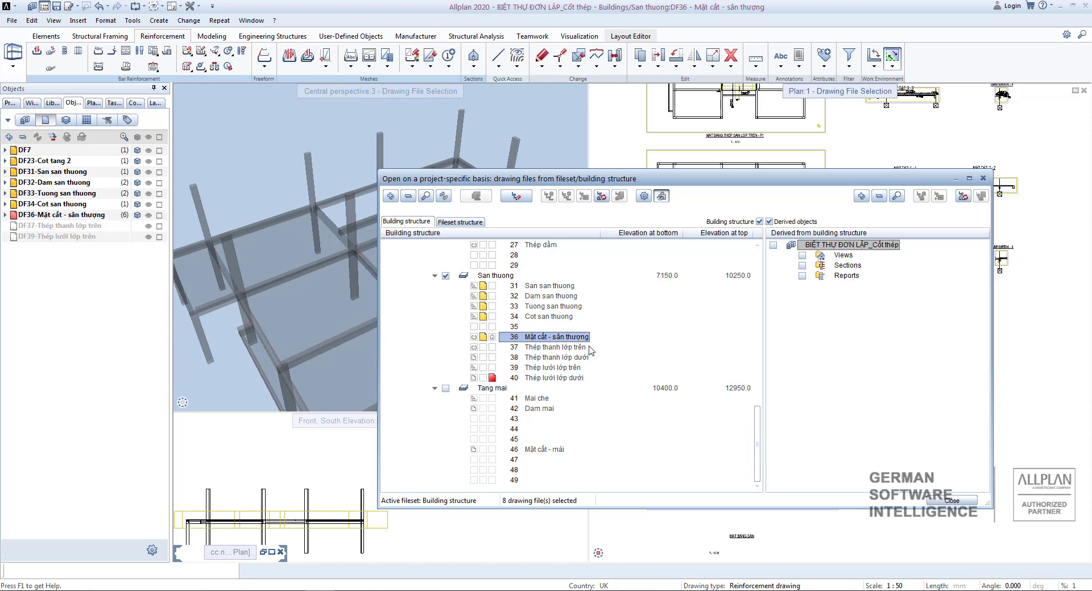
pyautogui.press('Return')
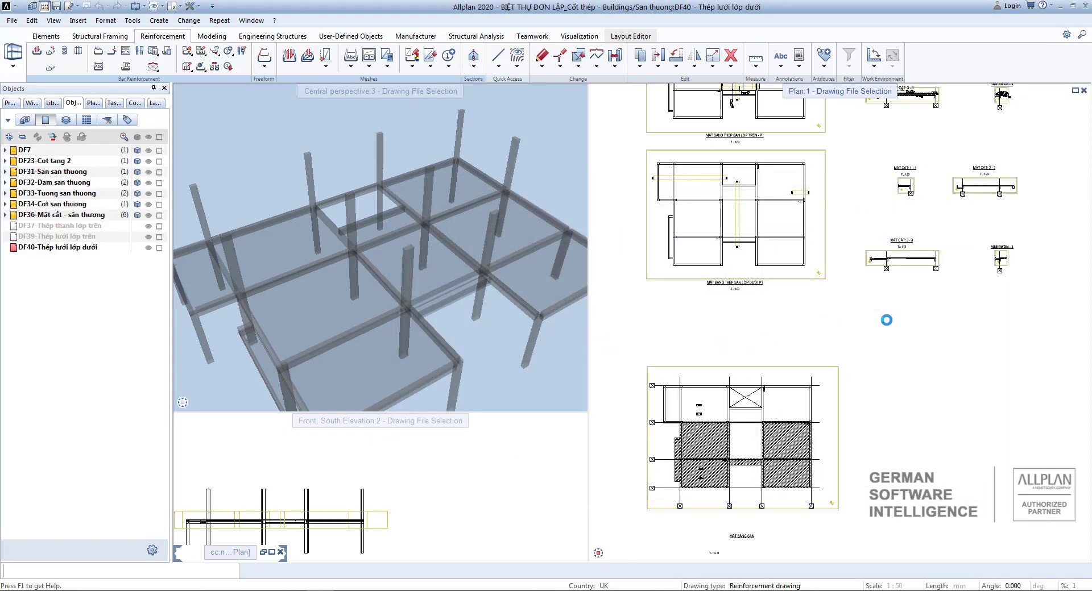
# Start Span Placement and set the region's first corner at the lower-right corner of the slab in the MẶT BẰNG THÉP SÀN LỚP DƯỚI P1 plan
pyautogui.scroll(-5, 477, 302)
pyautogui.scroll(-3, 821, 307)
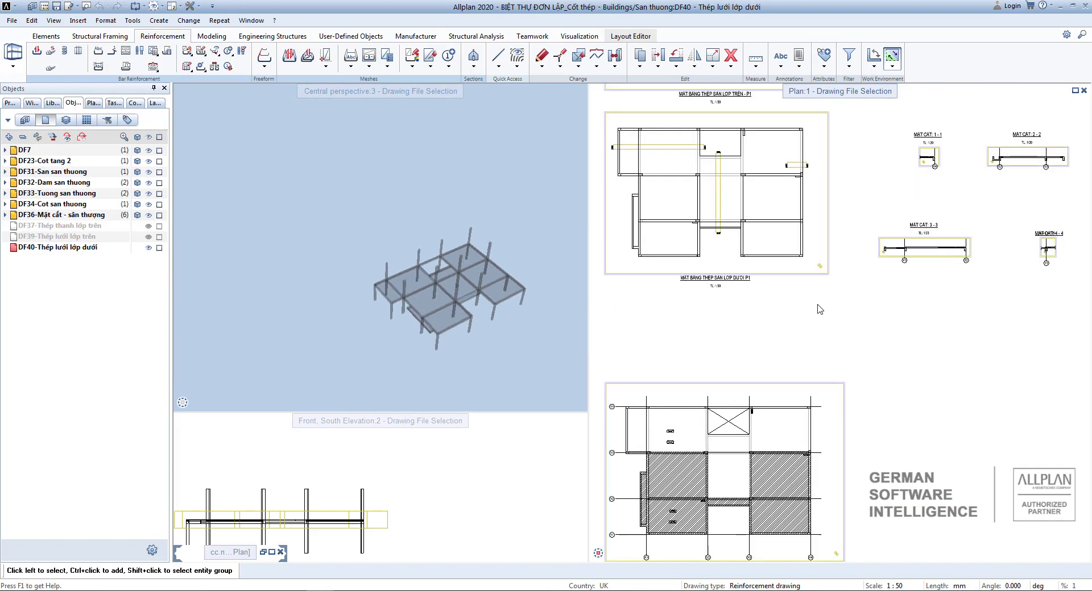
pyautogui.scroll(3, 835, 244)
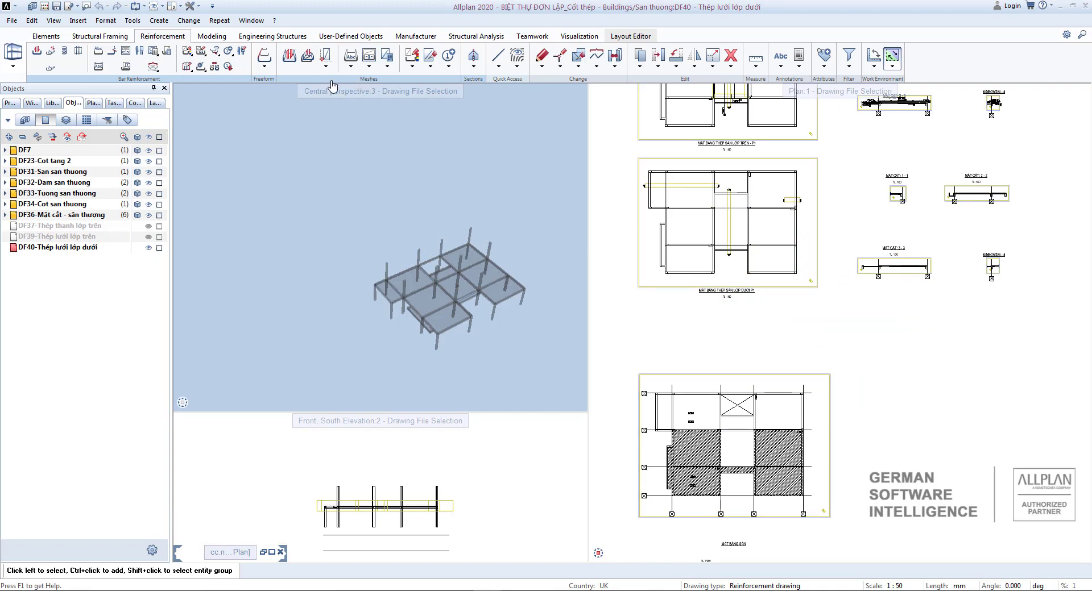
pyautogui.scroll(1, 780, 97)
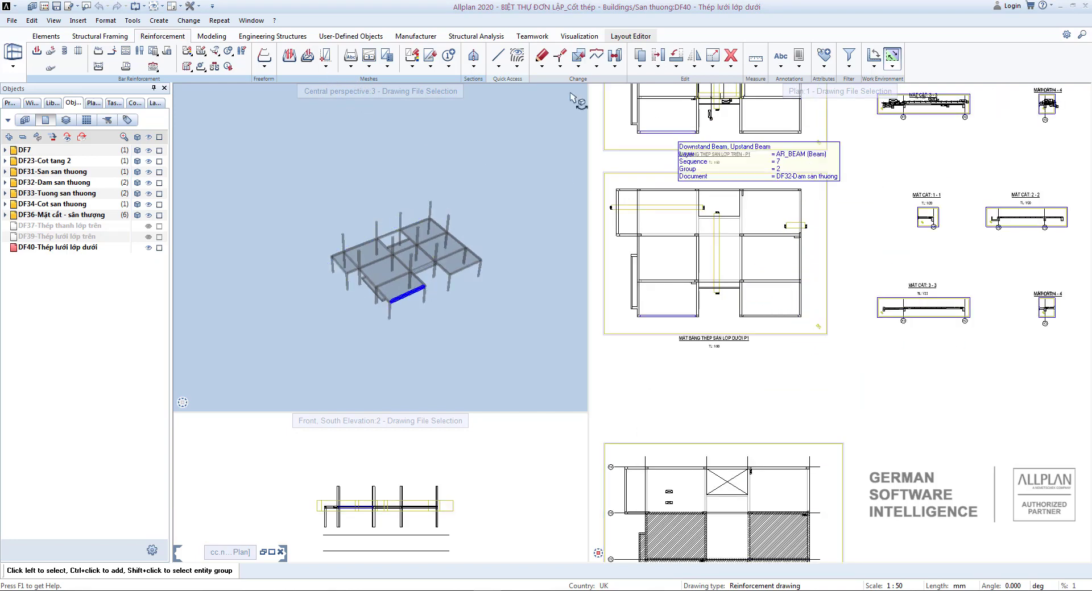
pyautogui.click(325, 68)
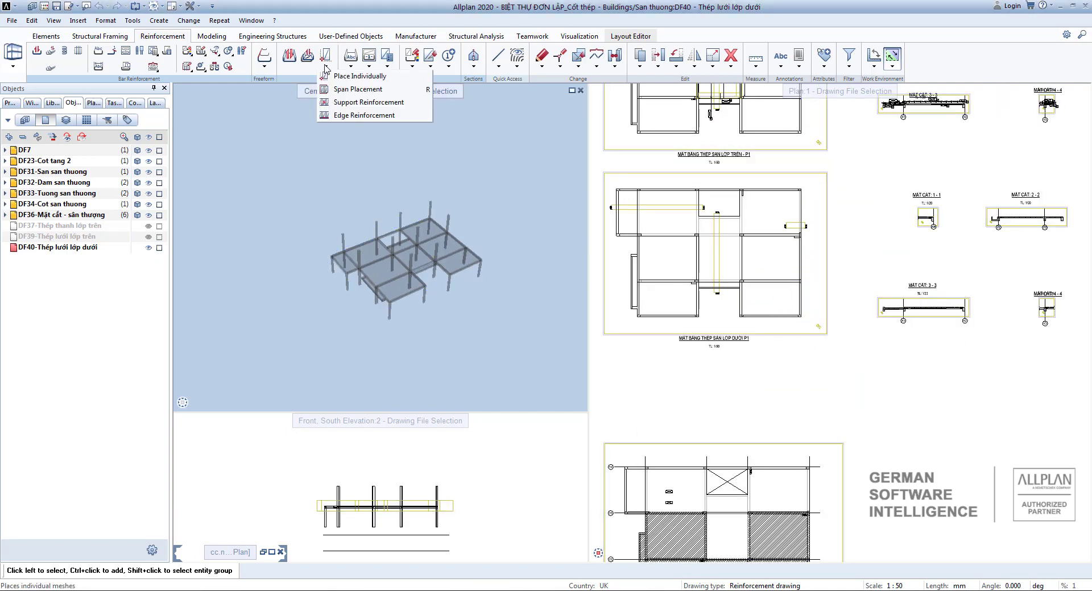
pyautogui.click(337, 92)
pyautogui.scroll(-2, 871, 352)
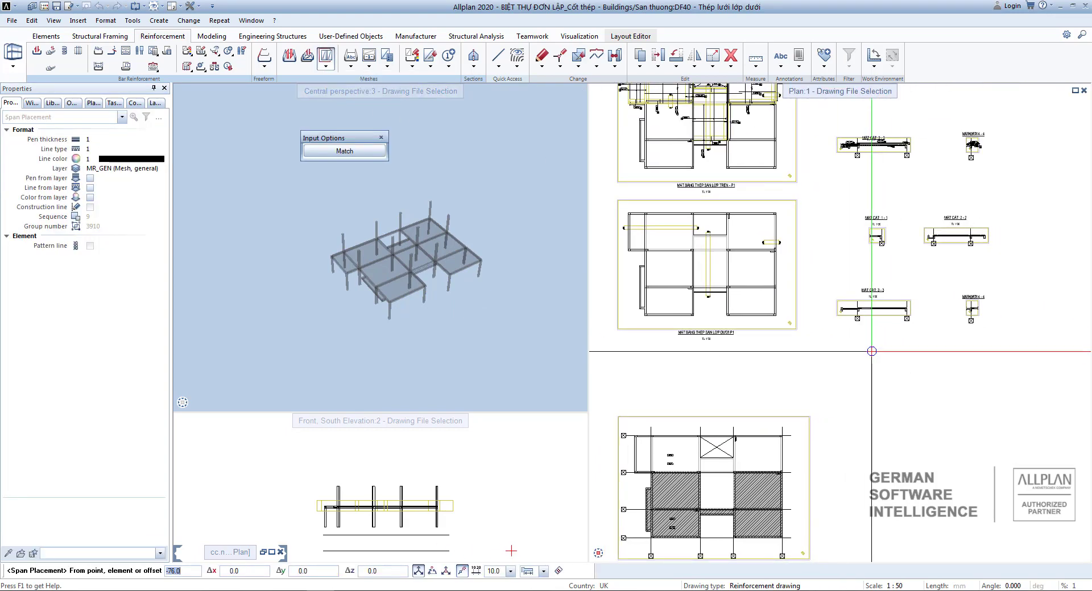
pyautogui.scroll(3, 871, 351)
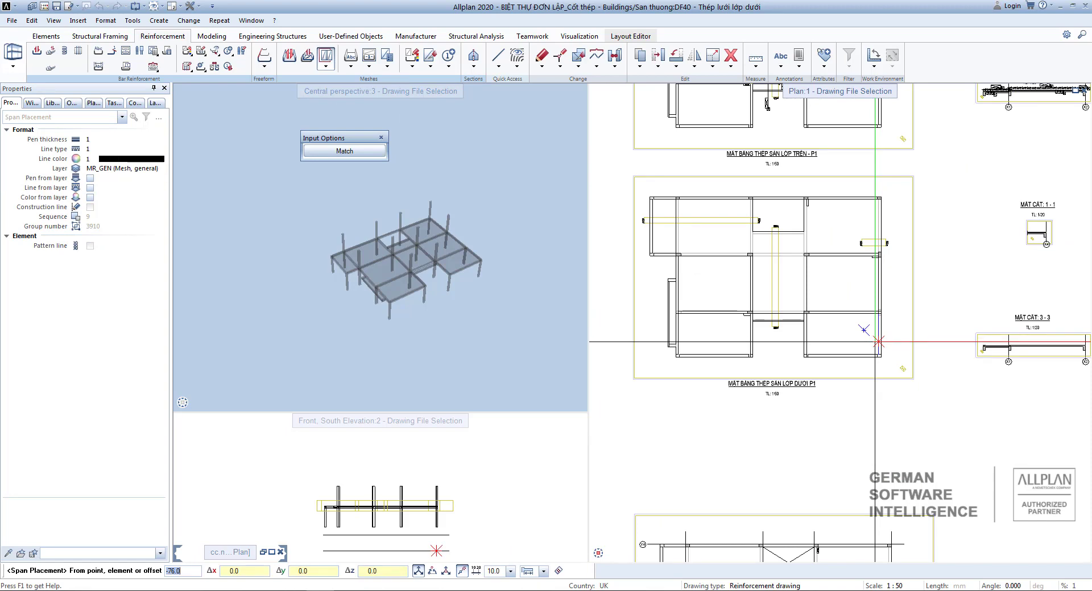
pyautogui.scroll(5, 878, 342)
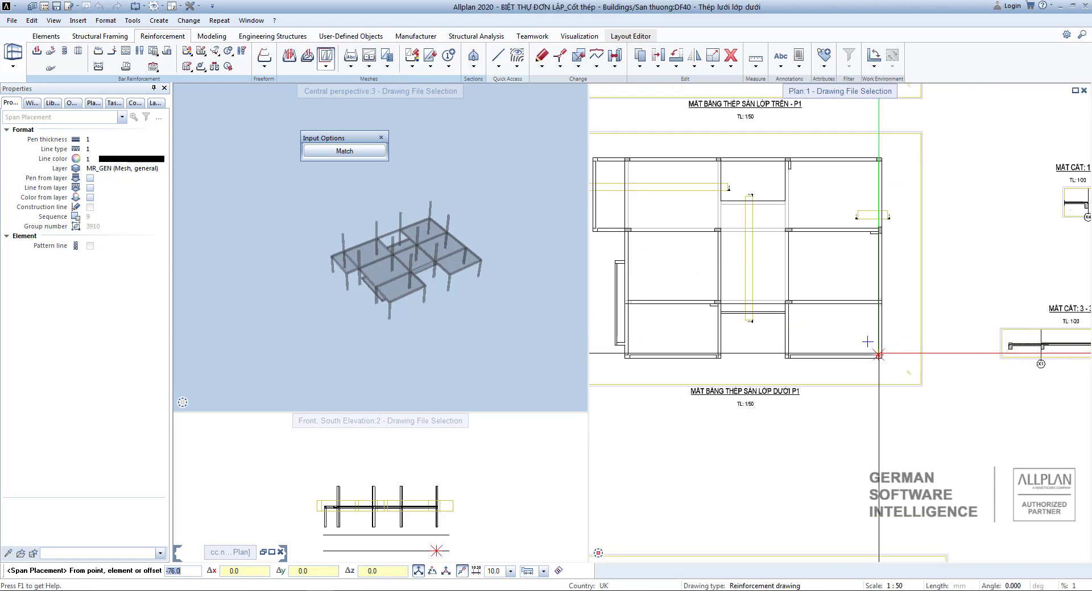
pyautogui.scroll(-2, 873, 360)
pyautogui.click(865, 353)
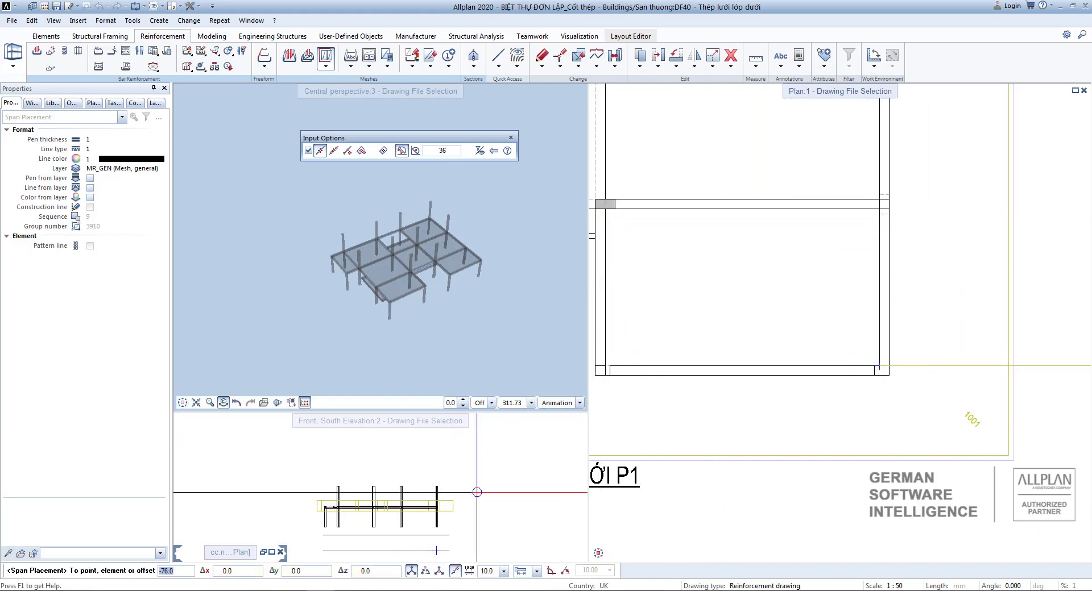
# Set the offset to 0 and close the rectangular placement region at the upper-left column of the lower-right slab panel
pyautogui.moveTo(747, 260); pyautogui.dragTo(819, 260, button='middle')
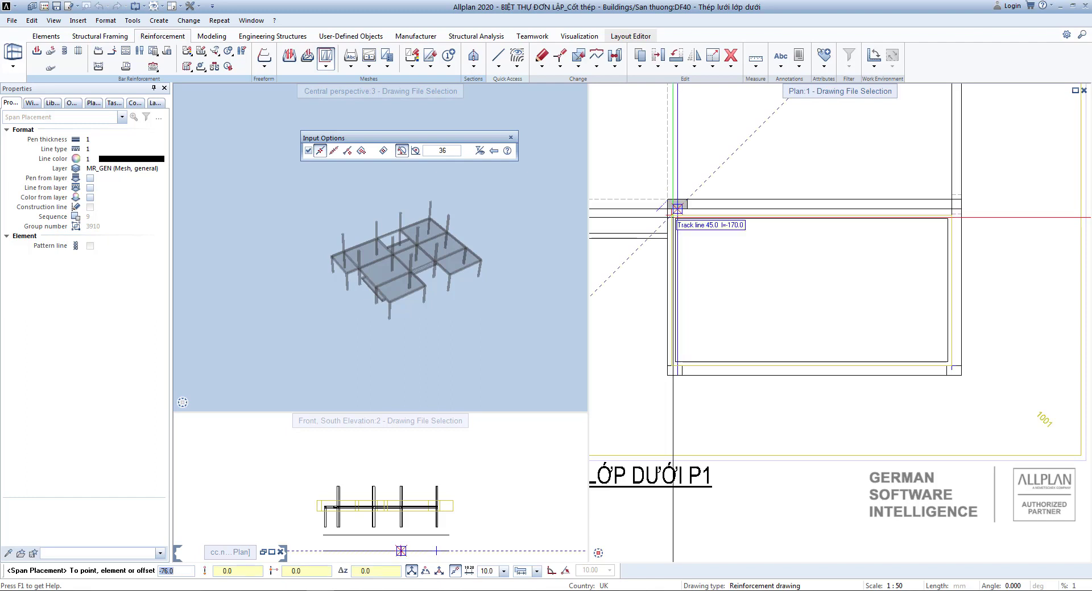
pyautogui.write('0')
pyautogui.scroll(2, 676, 209)
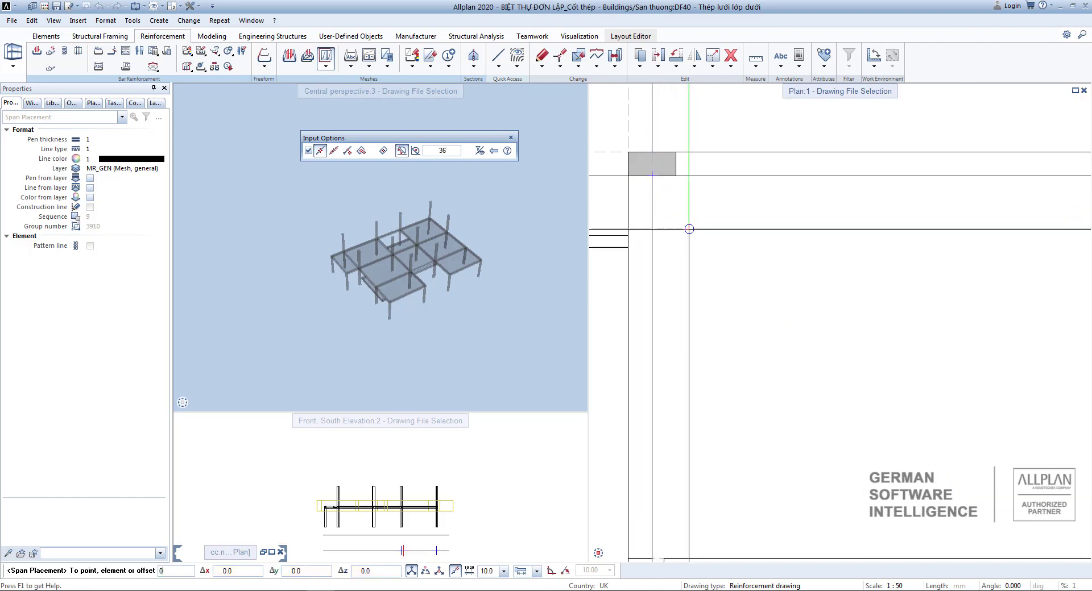
pyautogui.scroll(-3, 653, 177)
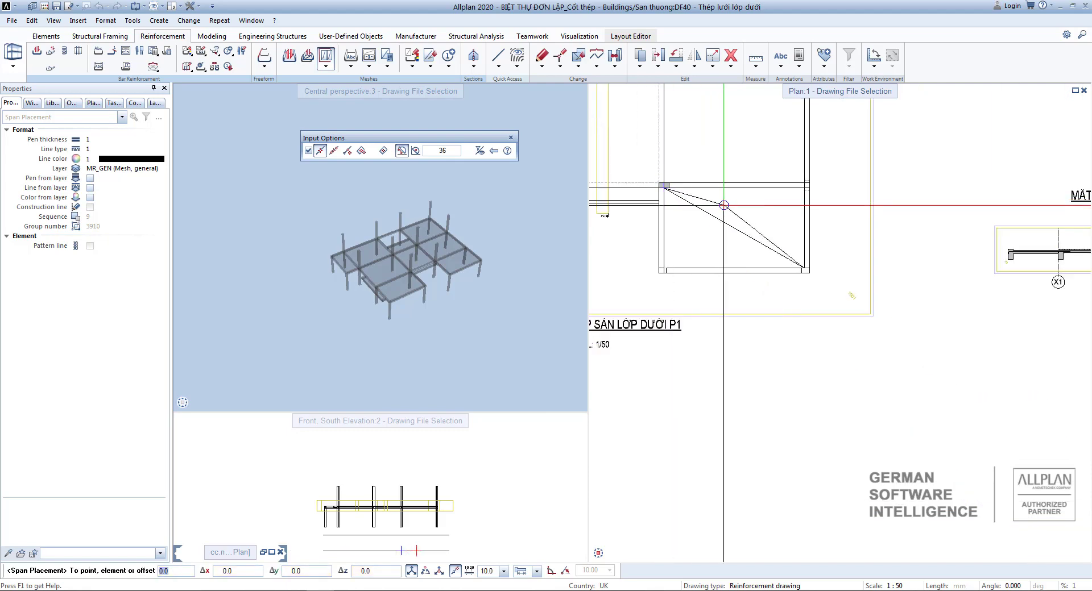
pyautogui.click(728, 205)
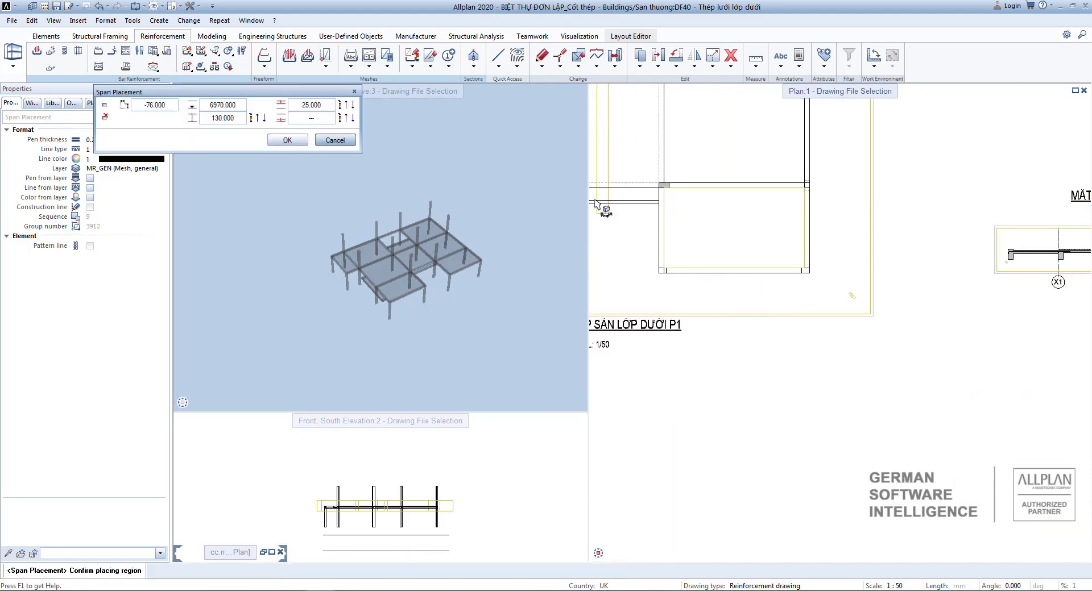
# Activate the mesh layer depth for definition and examine the reinforcement plans and sections 3-3 and 4-4 for the slab level
pyautogui.scroll(-3, 596, 203)
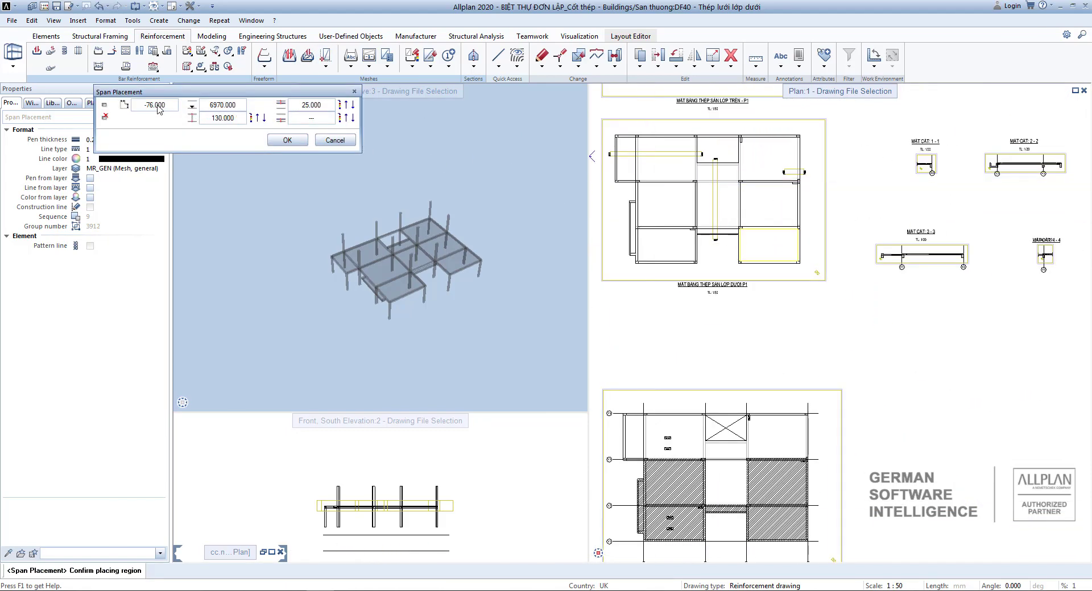
pyautogui.click(219, 106)
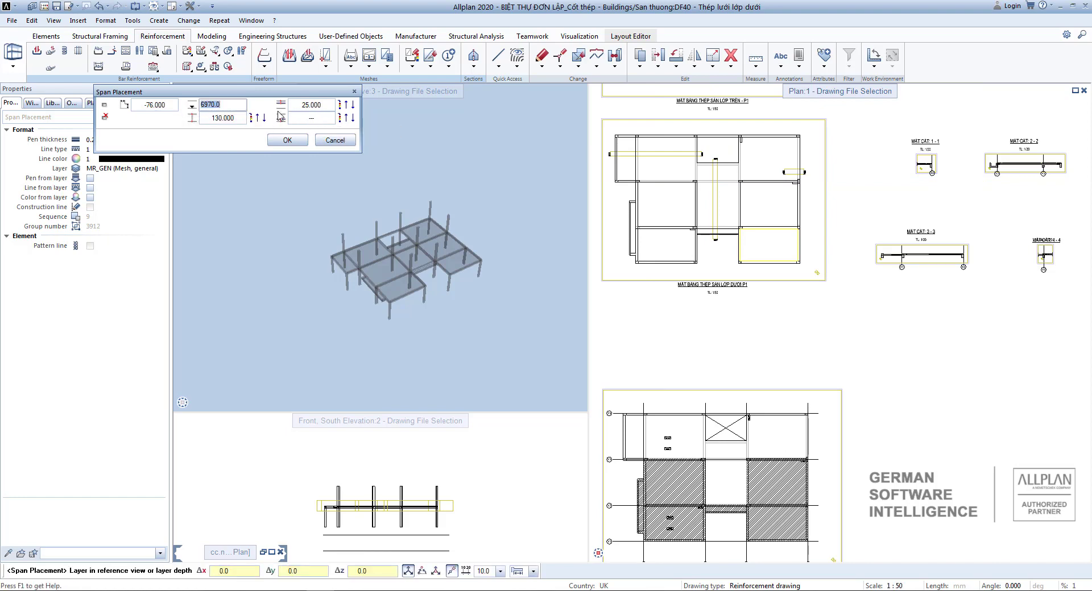
pyautogui.scroll(3, 882, 341)
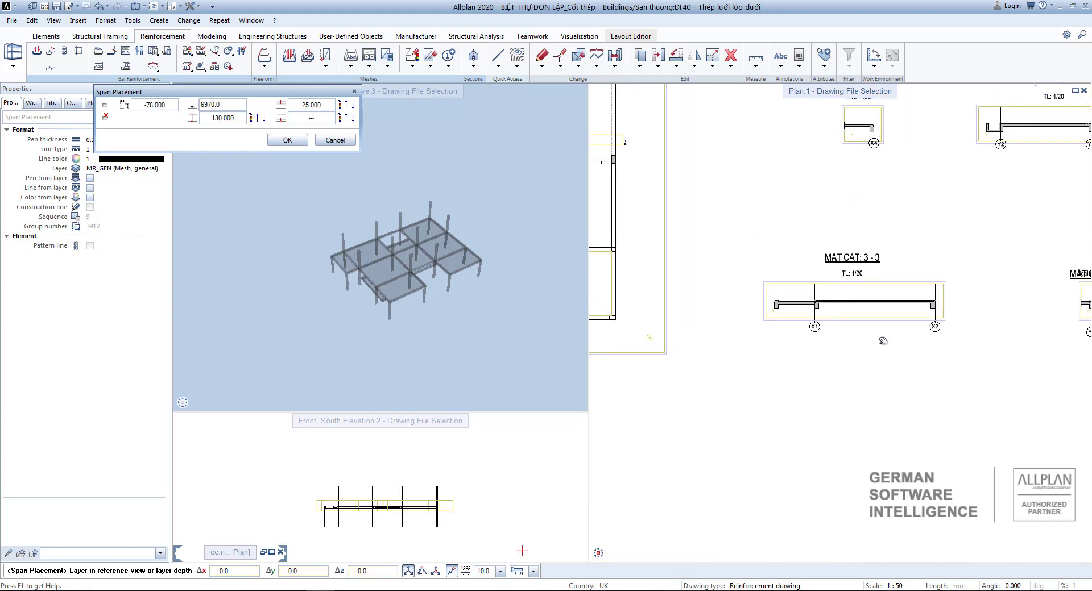
pyautogui.scroll(4, 883, 341)
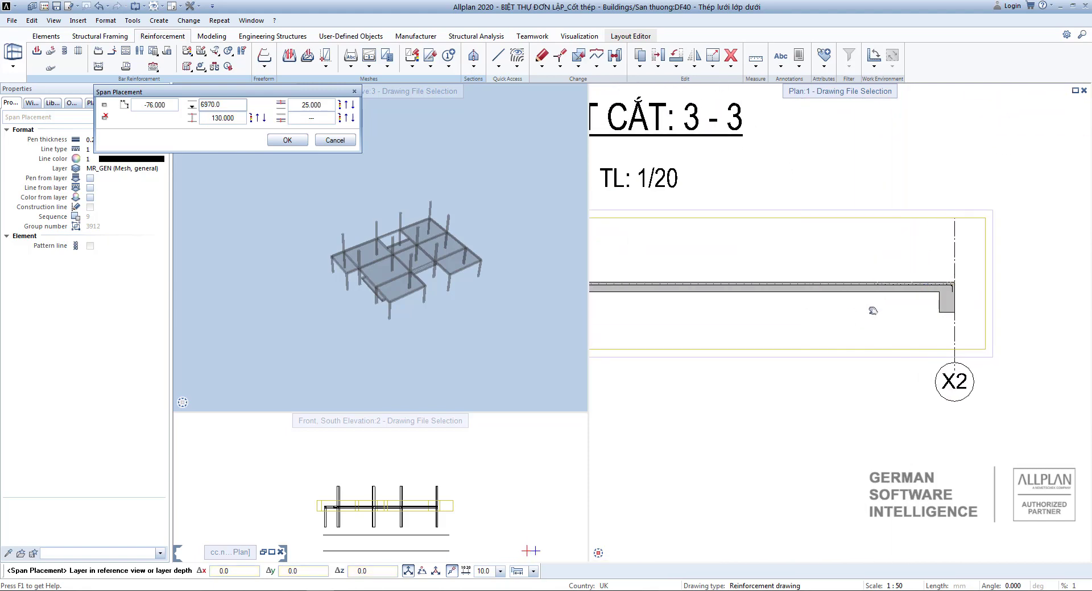
pyautogui.scroll(-6, 873, 310)
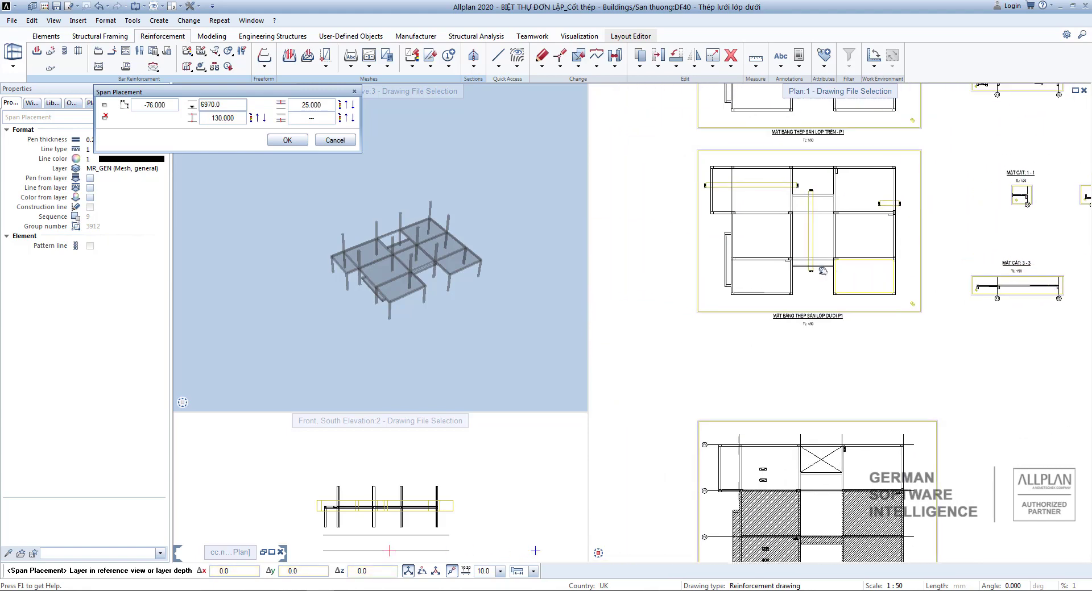
pyautogui.scroll(4, 822, 270)
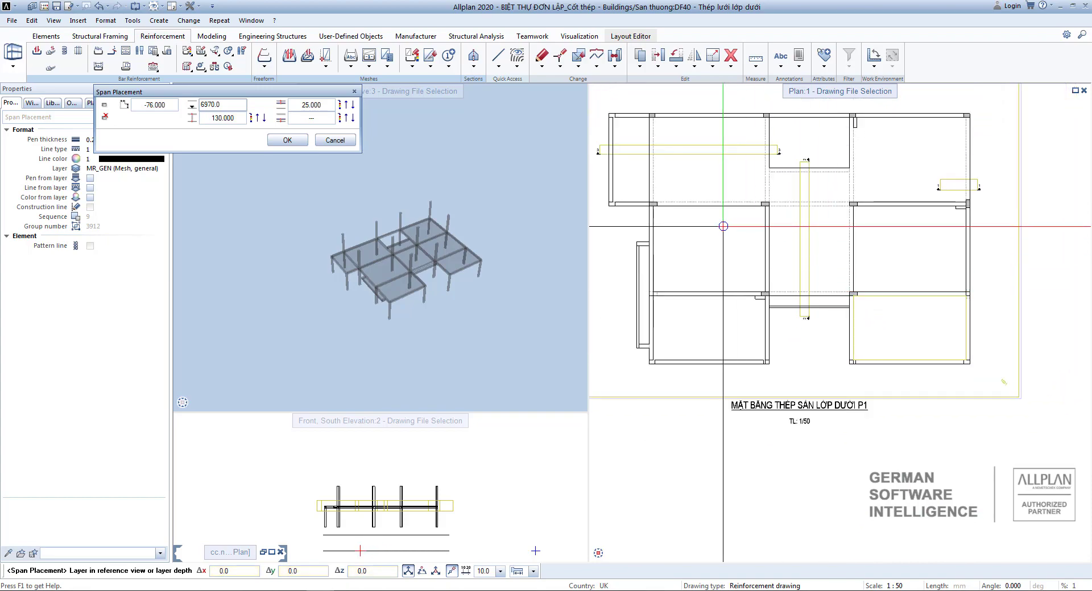
pyautogui.scroll(-4, 722, 226)
pyautogui.scroll(6, 734, 188)
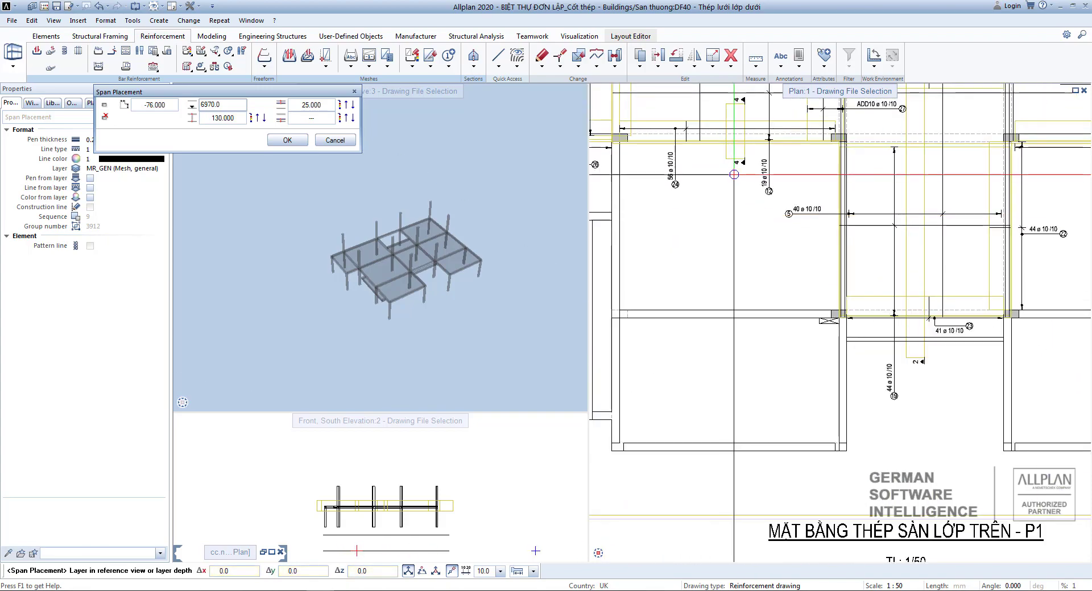
pyautogui.scroll(-4, 733, 175)
pyautogui.scroll(5, 809, 272)
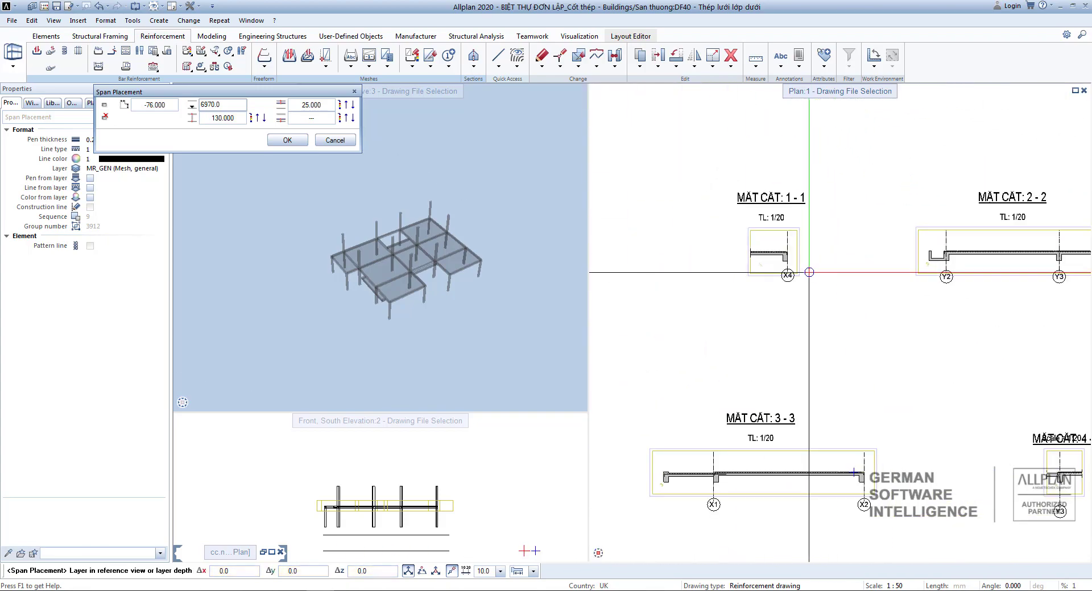
pyautogui.scroll(-2, 808, 273)
pyautogui.scroll(8, 1057, 483)
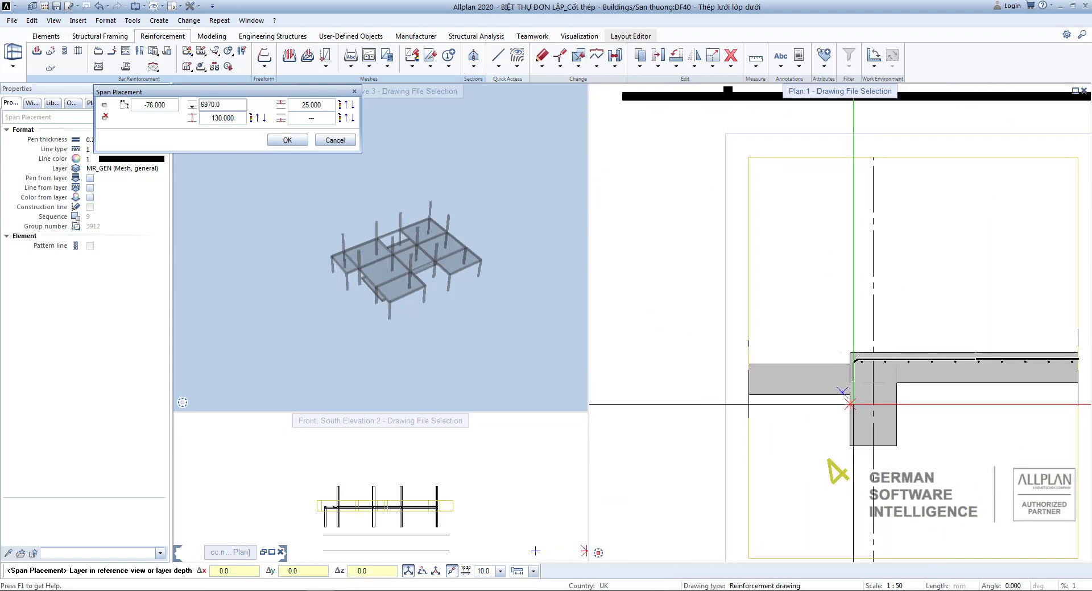
pyautogui.scroll(-1, 634, 248)
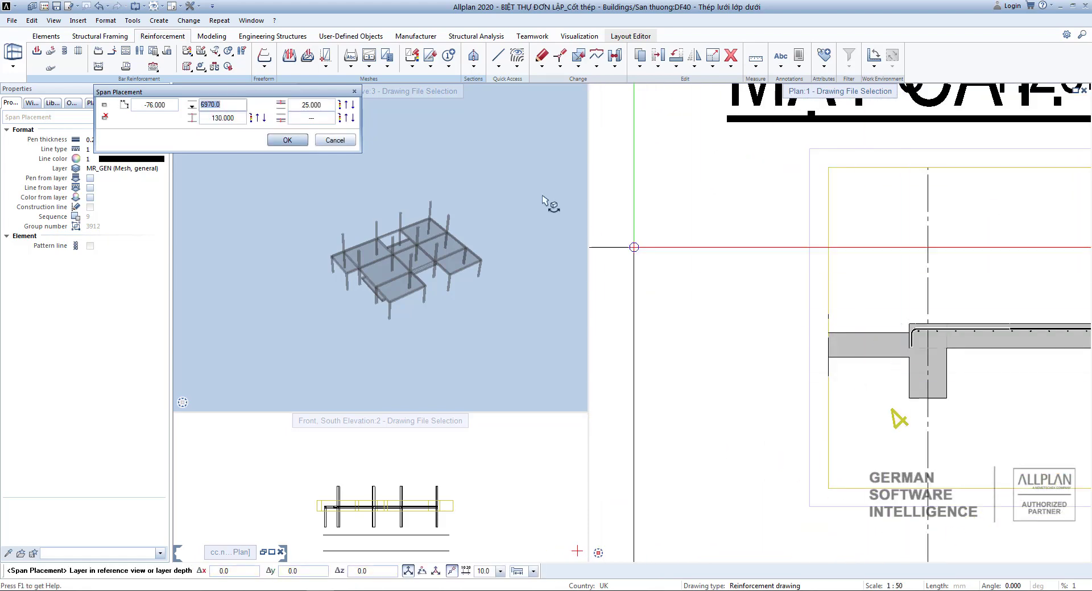
# Set the bottom concrete cover to 25, take the layer depth from the slab's underside in section 4-4 and confirm the placing region
pyautogui.click(312, 117)
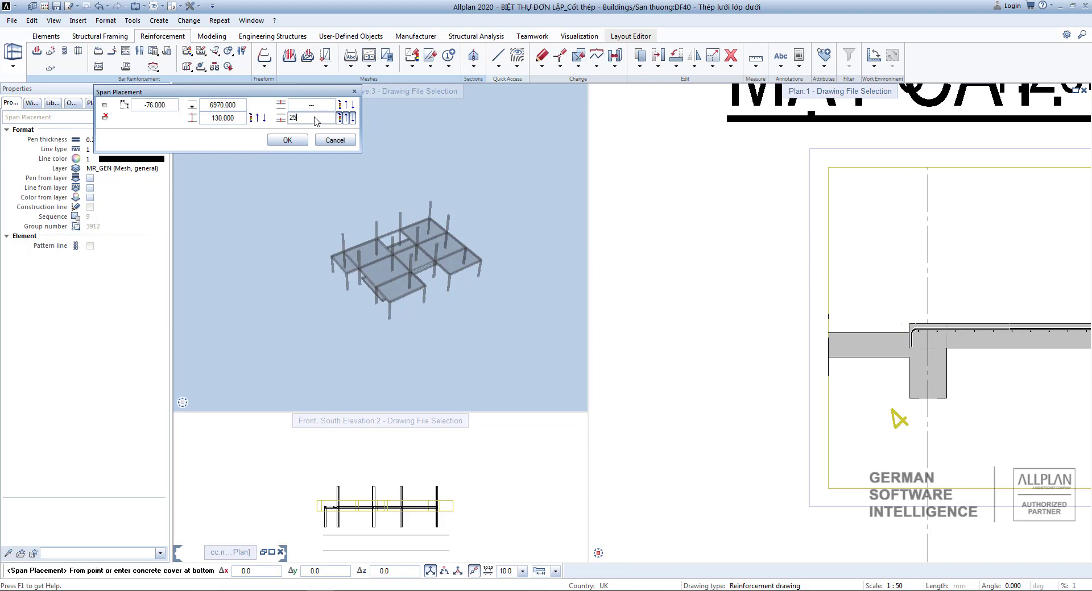
pyautogui.press('Return')
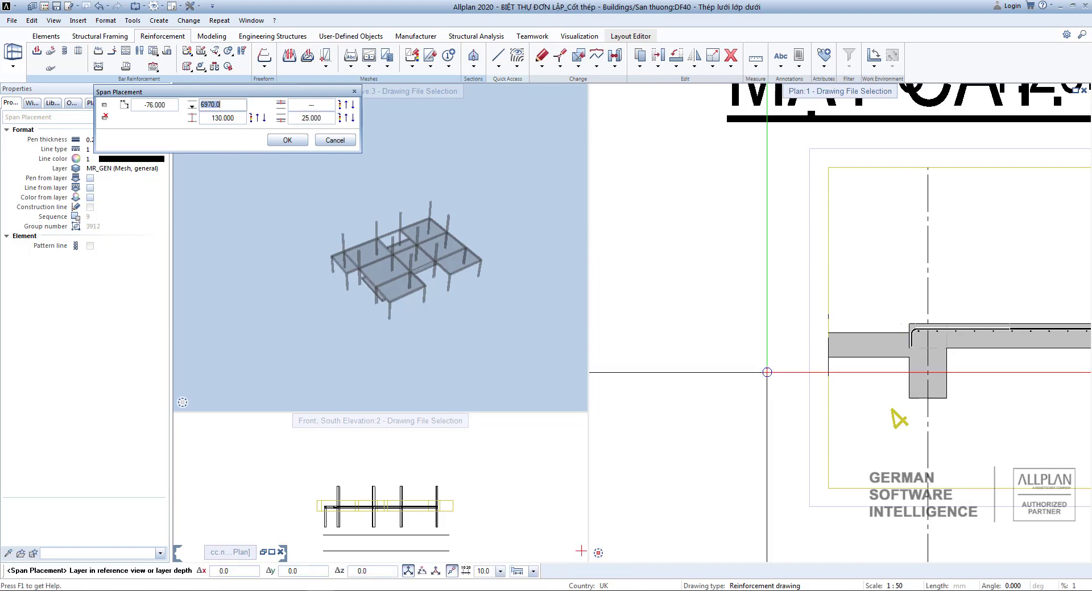
pyautogui.scroll(3, 918, 366)
pyautogui.click(879, 328)
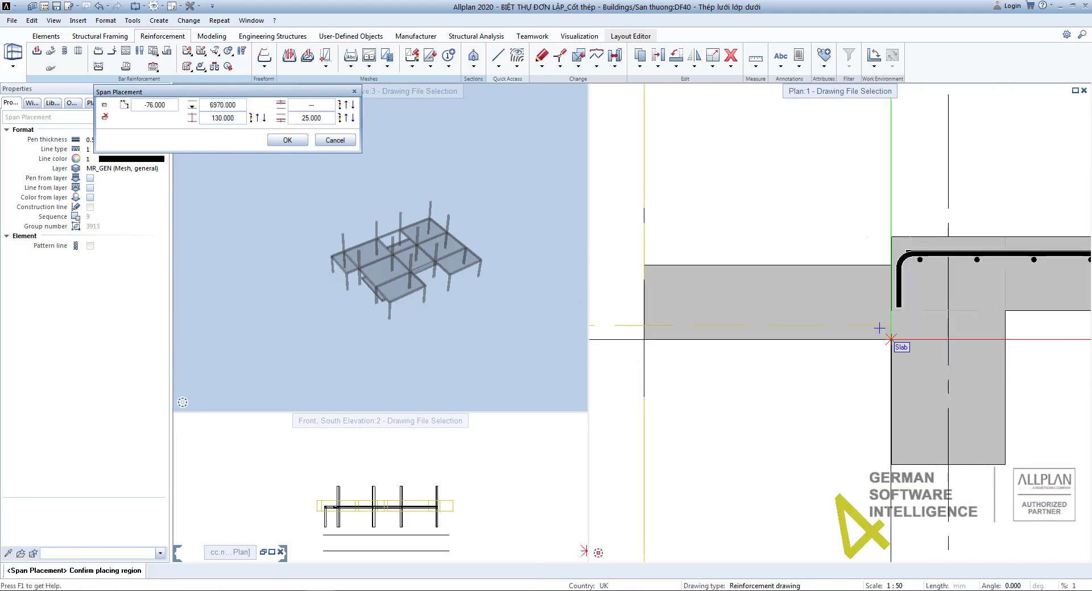
pyautogui.scroll(-5, 879, 328)
pyautogui.click(287, 140)
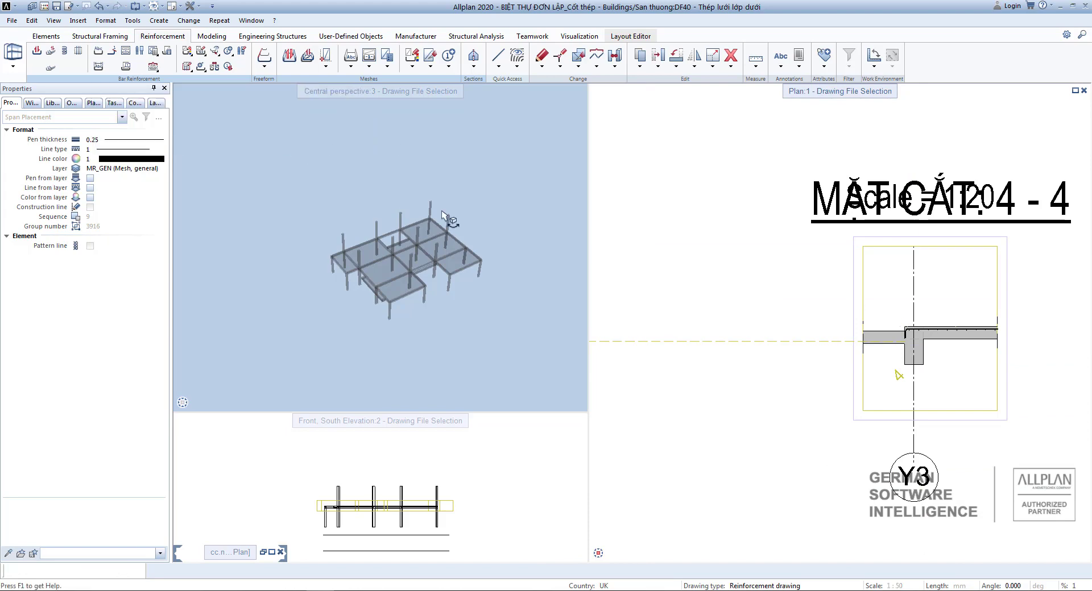
# Try a direction angle of 0 for the A142 mesh in the lower-right panel and return it to 90
pyautogui.scroll(-4, 906, 370)
pyautogui.scroll(2, 846, 362)
pyautogui.scroll(4, 846, 362)
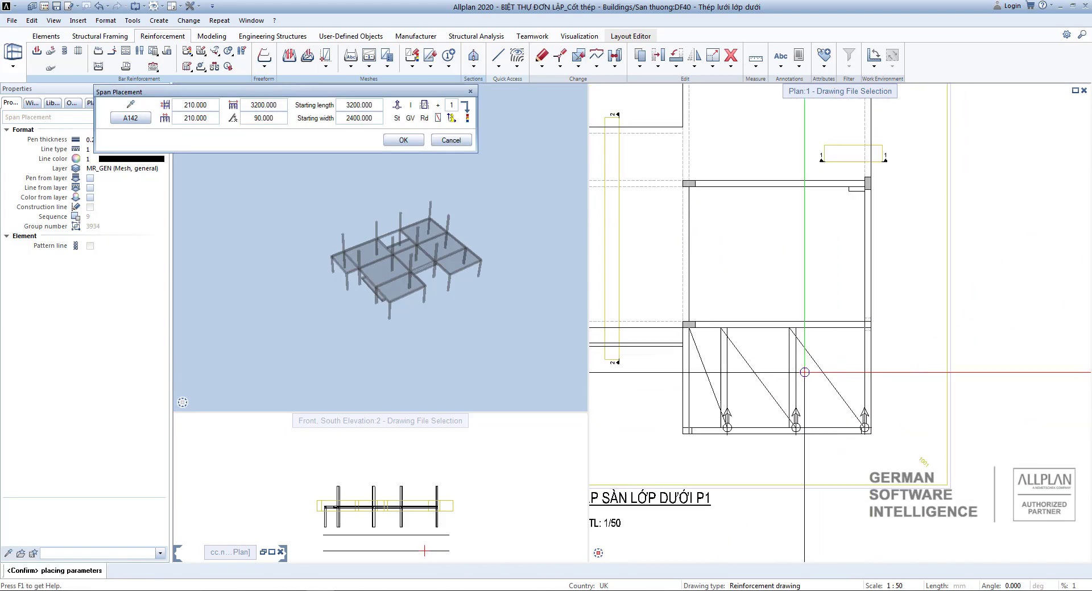
pyautogui.scroll(-1, 843, 353)
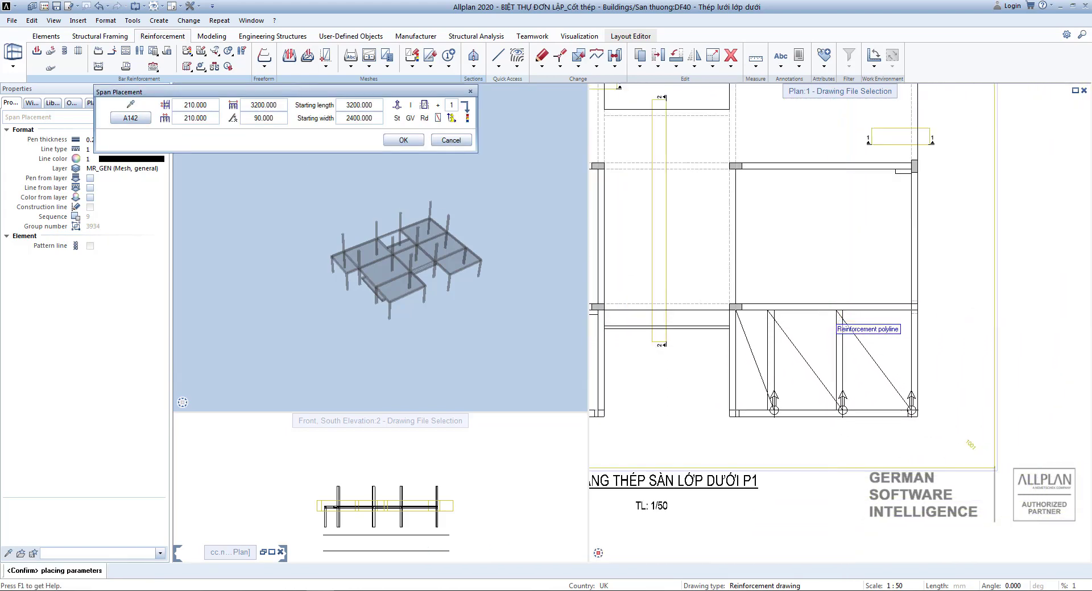
pyautogui.moveTo(832, 318); pyautogui.dragTo(827, 338, button='middle')
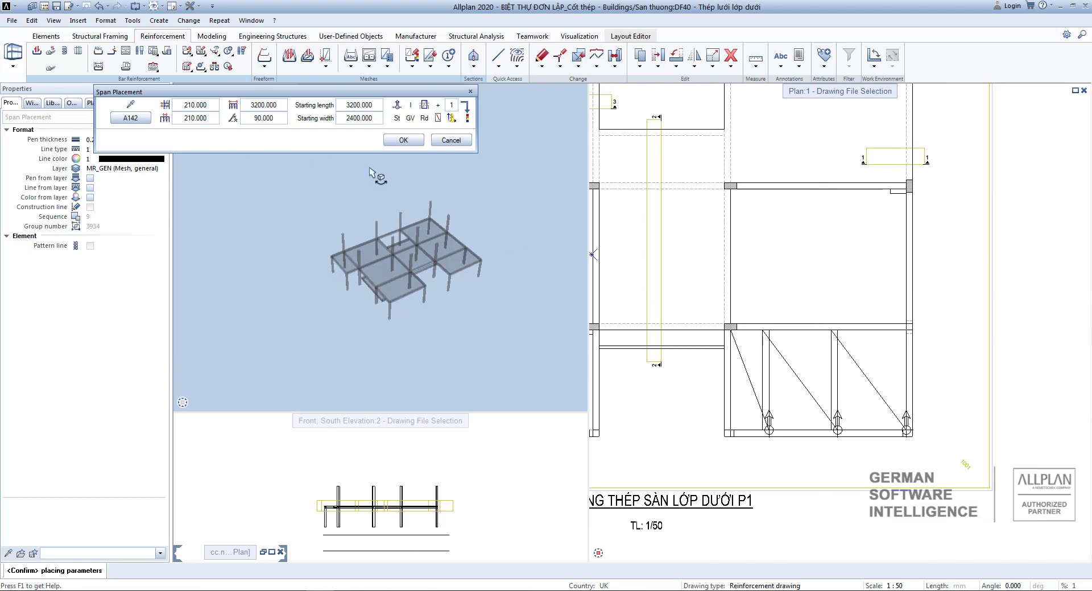
pyautogui.scroll(-1, 803, 385)
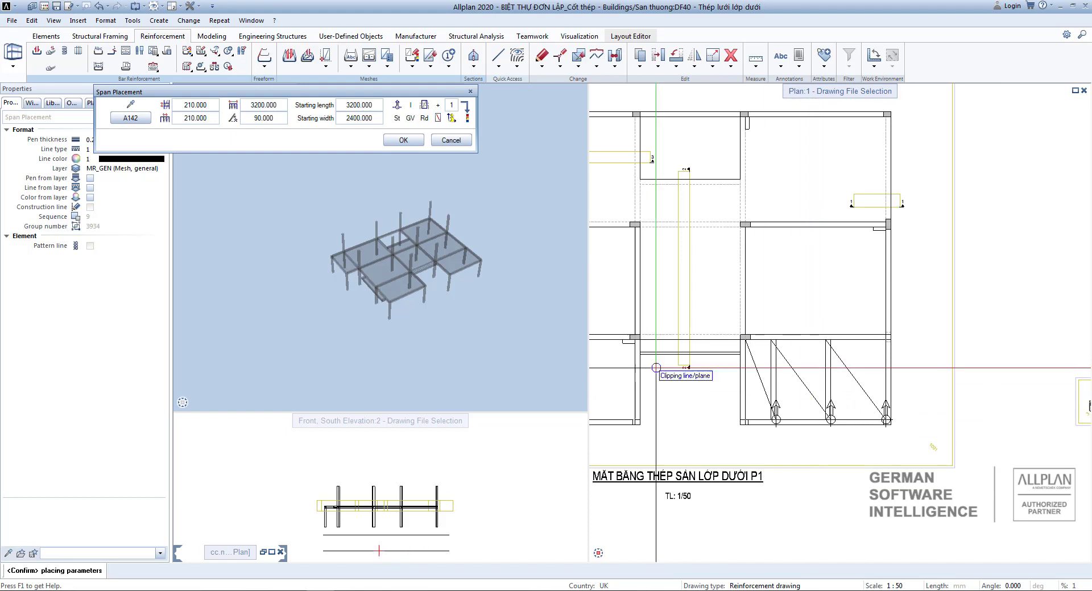
pyautogui.click(265, 120)
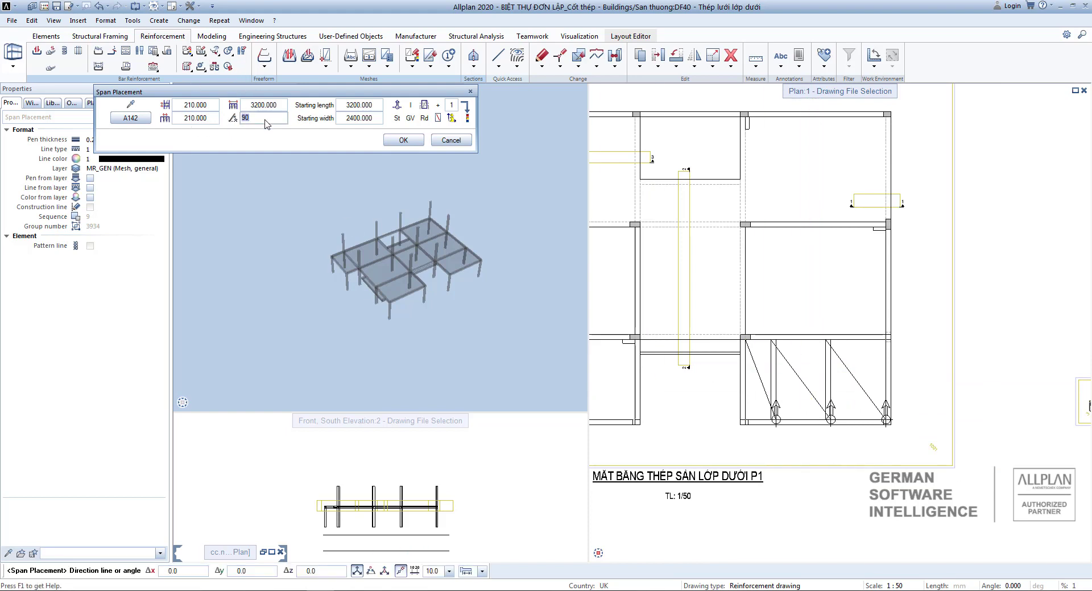
pyautogui.press('Return')
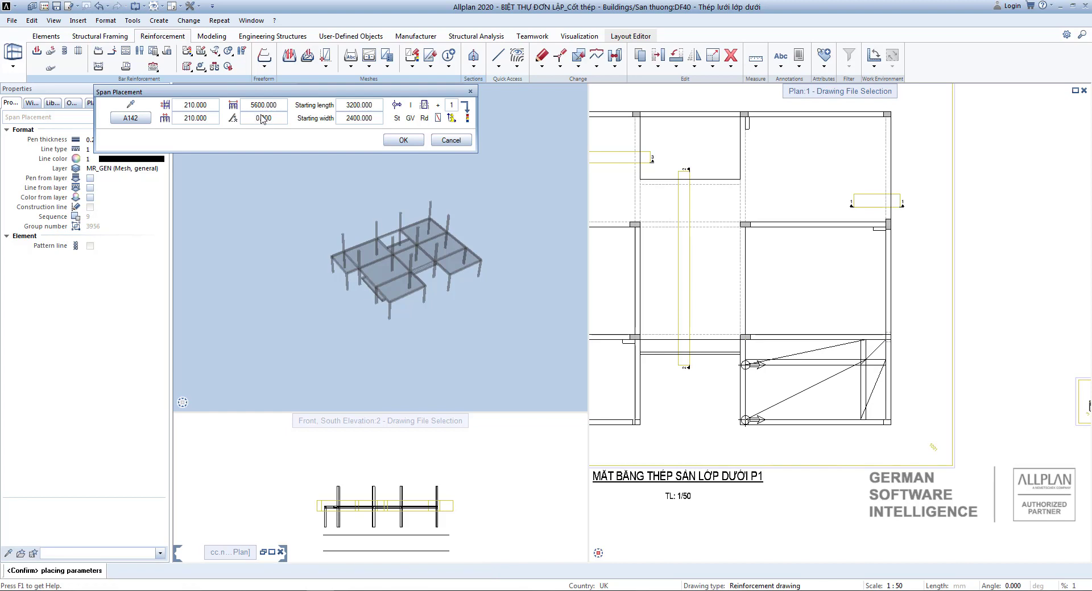
pyautogui.click(265, 122)
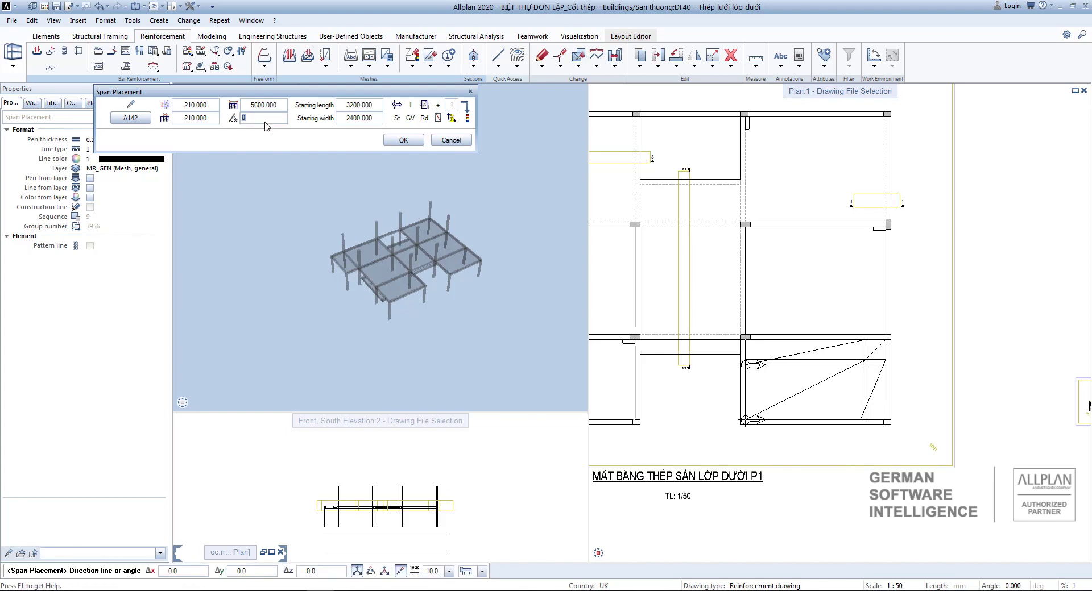
pyautogui.press('Return')
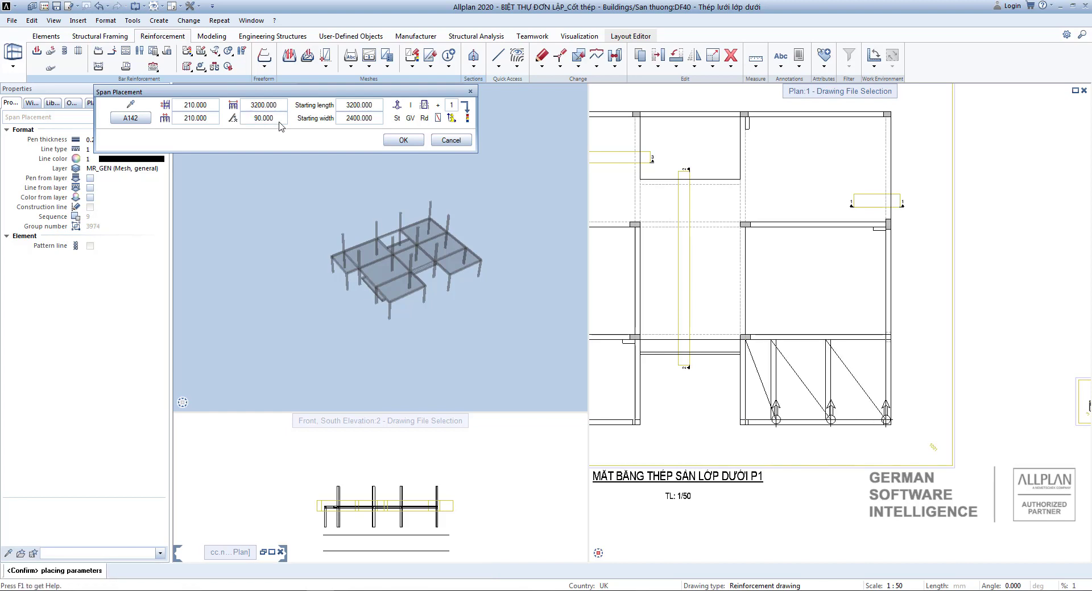
pyautogui.scroll(3, 819, 378)
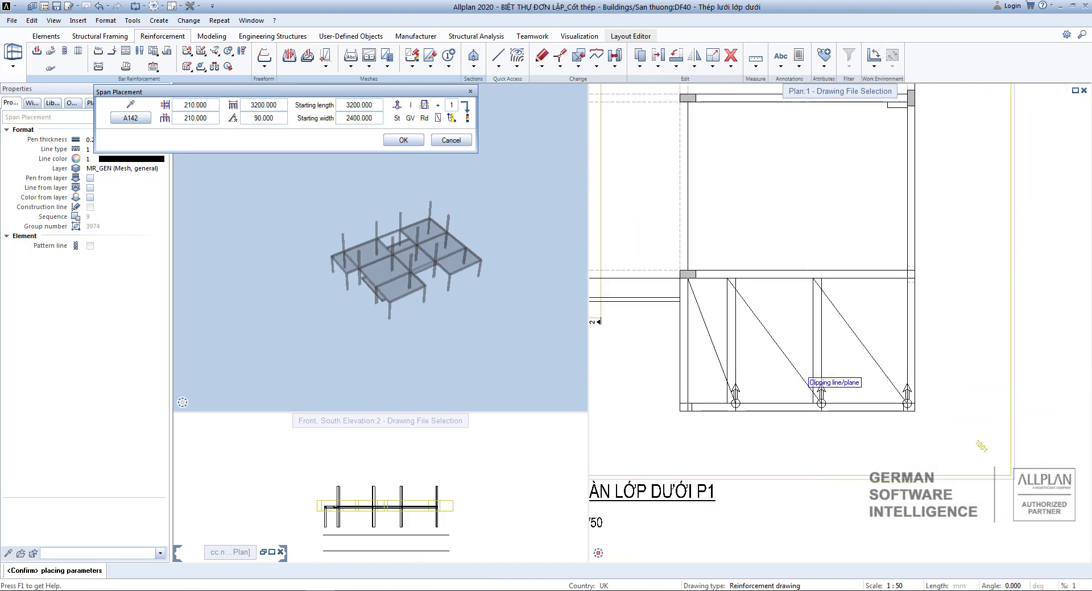
# Select the 4.8 m A142 mesh and confirm the placing parameters for the lower-right slab panel
pyautogui.scroll(-2, 819, 379)
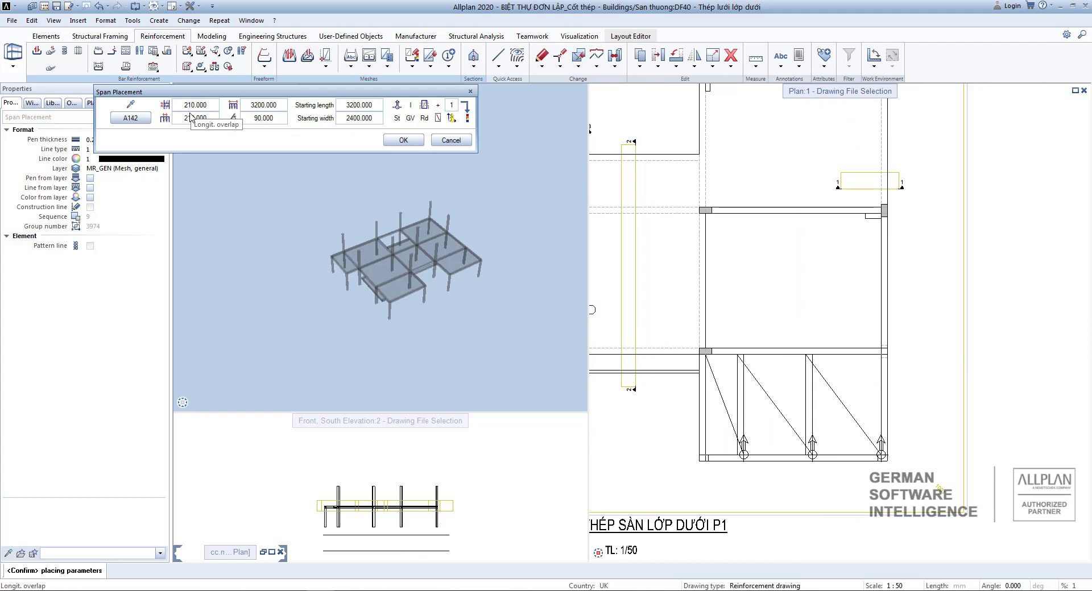
pyautogui.click(132, 120)
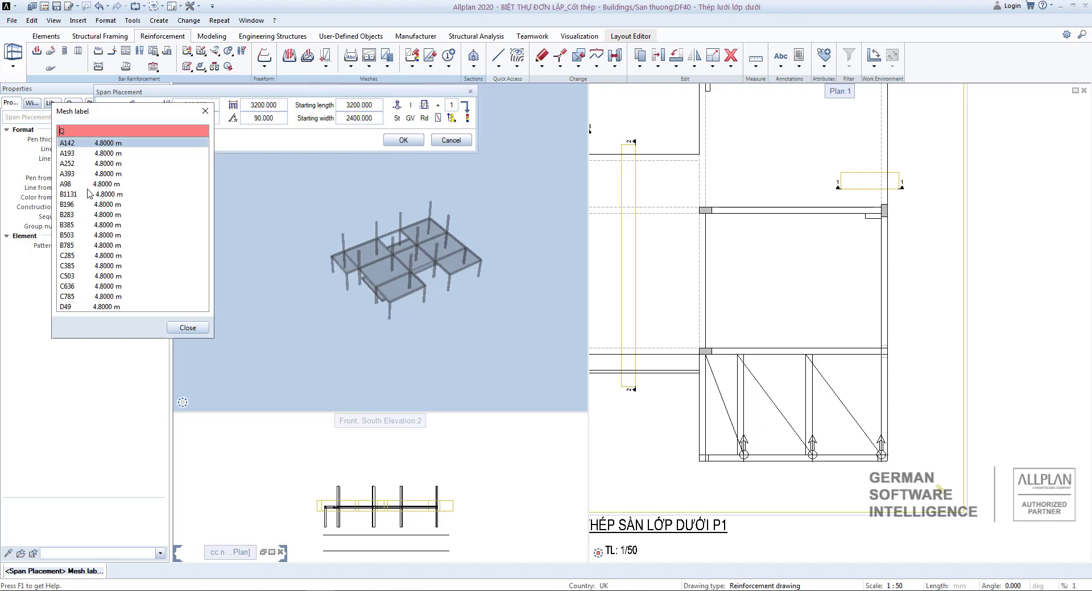
pyautogui.press('BackSpace')
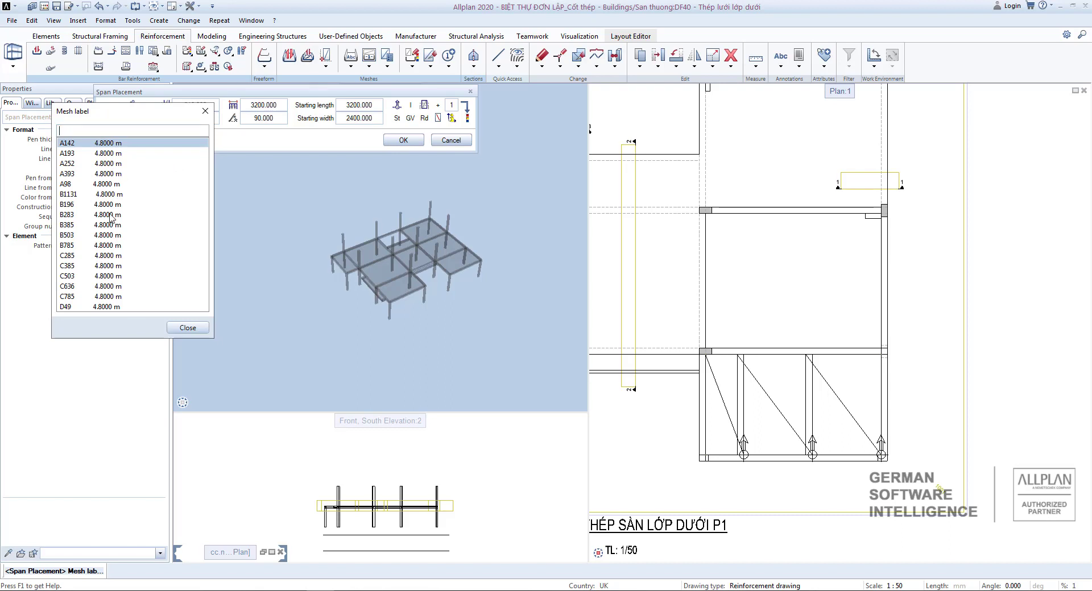
pyautogui.doubleClick(75, 145)
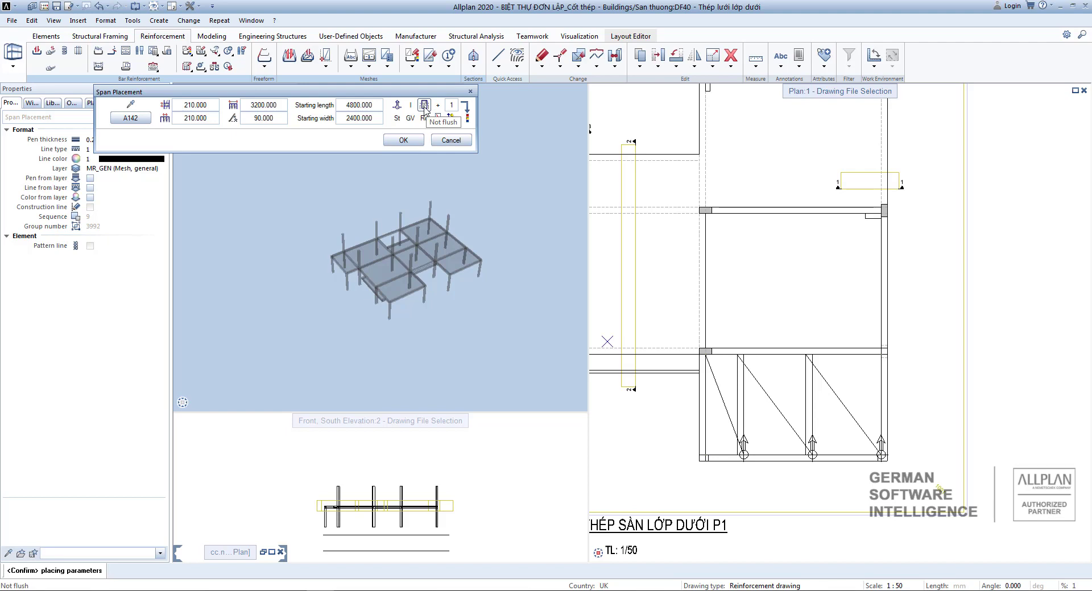
pyautogui.click(403, 141)
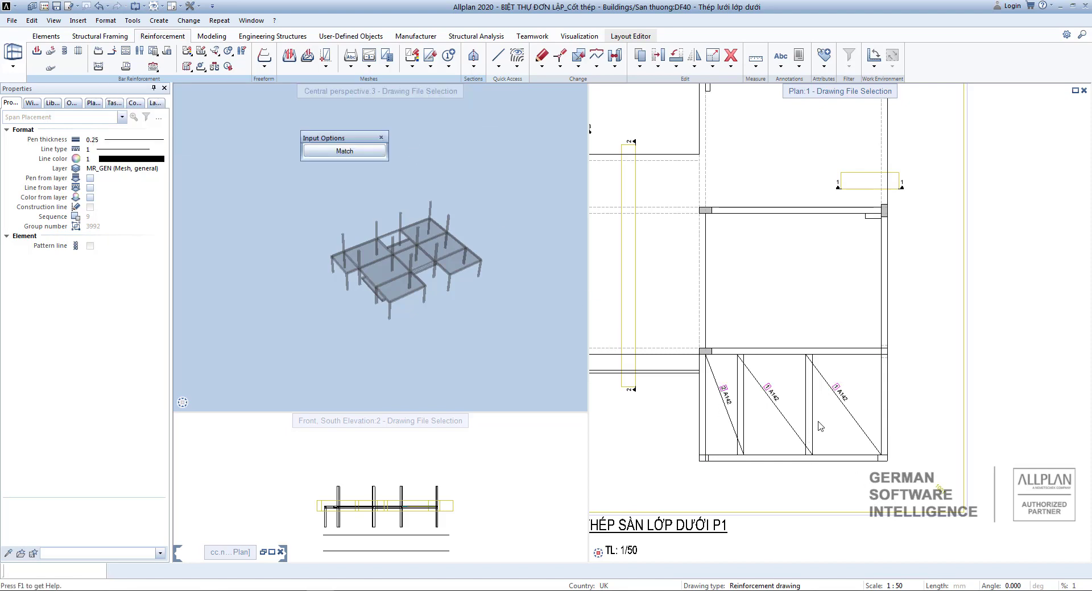
# Define a rectangular placing region with offset 0 in the panel above the lower-right one, from its lower-right corner to its upper-left column
pyautogui.scroll(-4, 763, 381)
pyautogui.scroll(3, 786, 333)
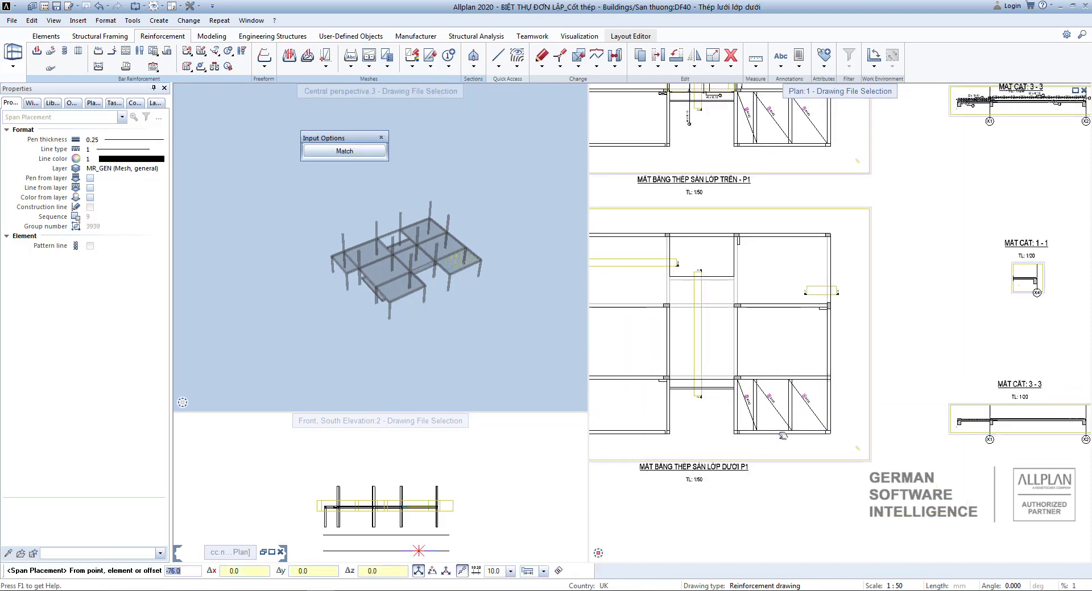
pyautogui.scroll(2, 785, 334)
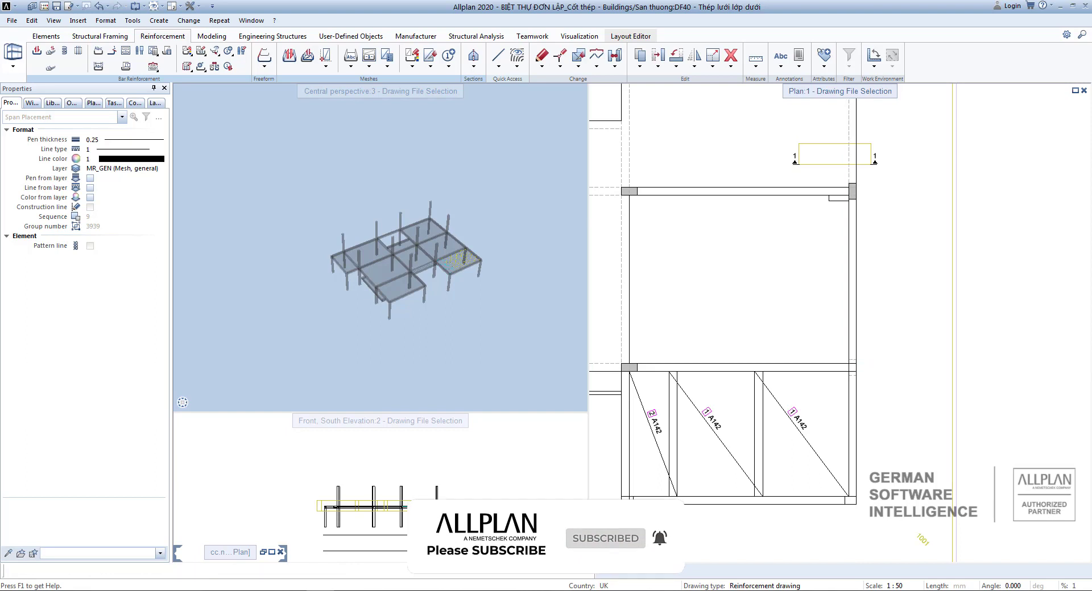
pyautogui.click(836, 353)
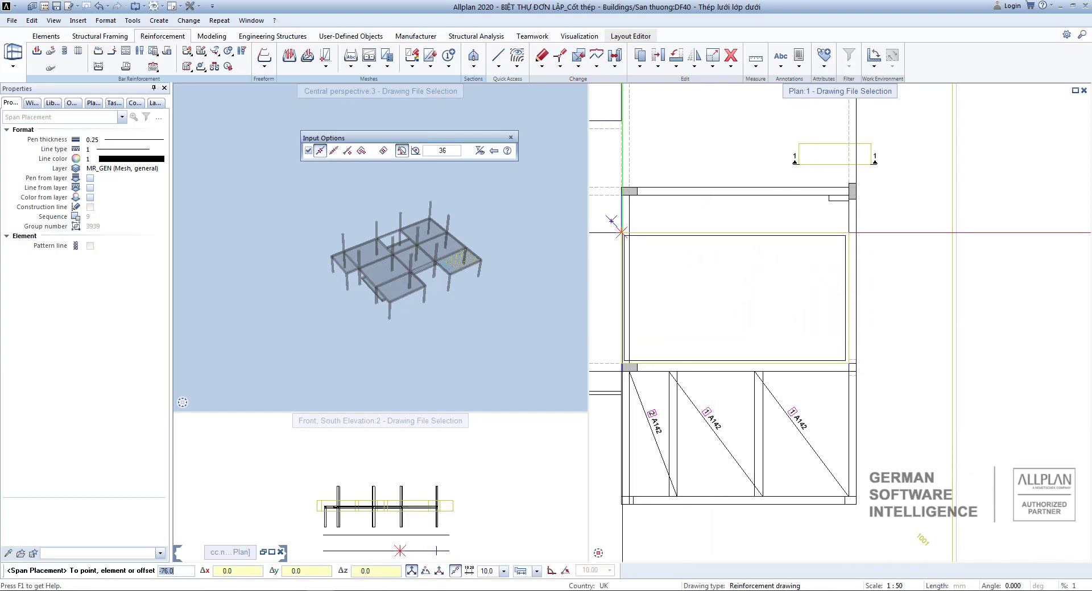
pyautogui.scroll(3, 621, 232)
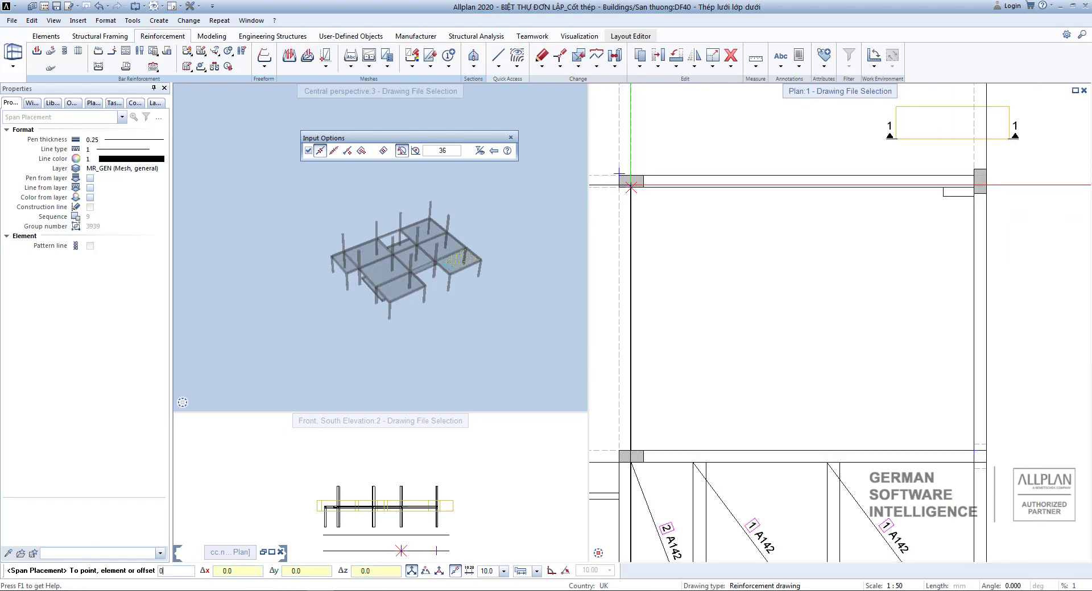
pyautogui.scroll(-4, 630, 187)
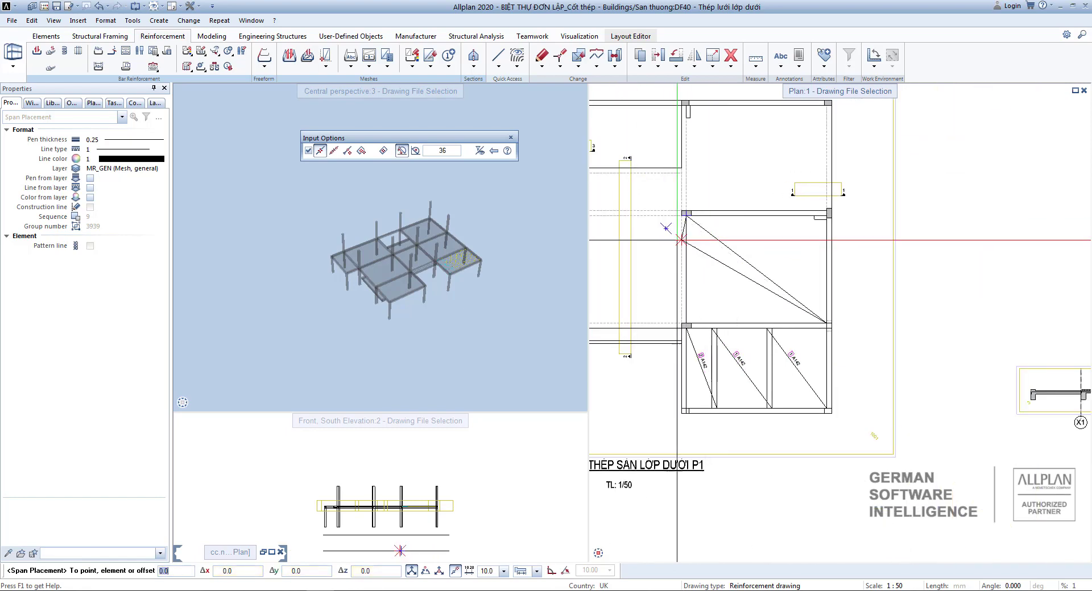
pyautogui.click(710, 230)
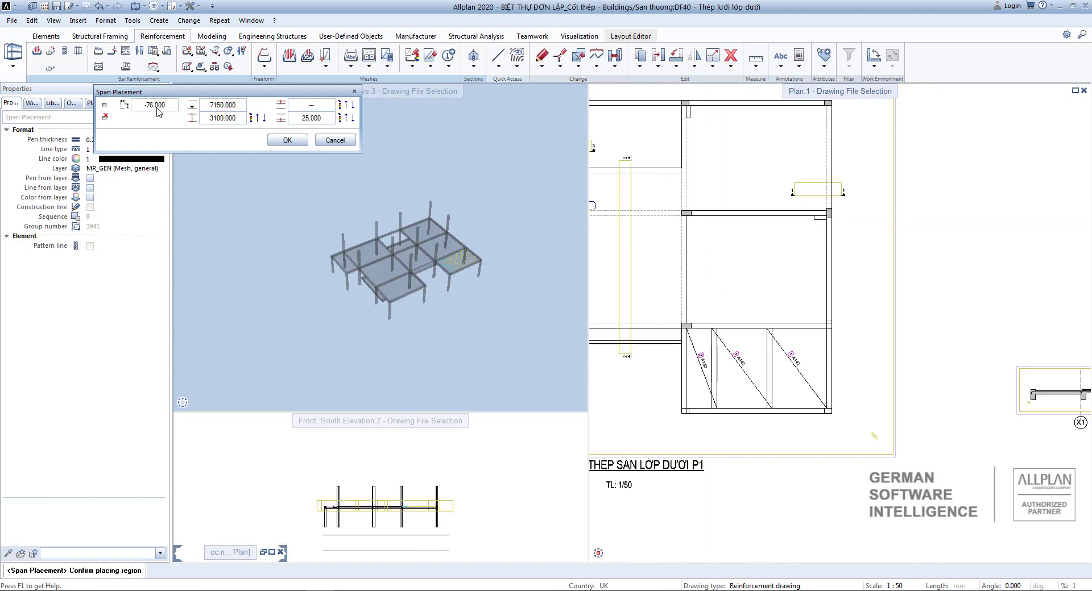
pyautogui.click(124, 105)
pyautogui.scroll(-3, 791, 284)
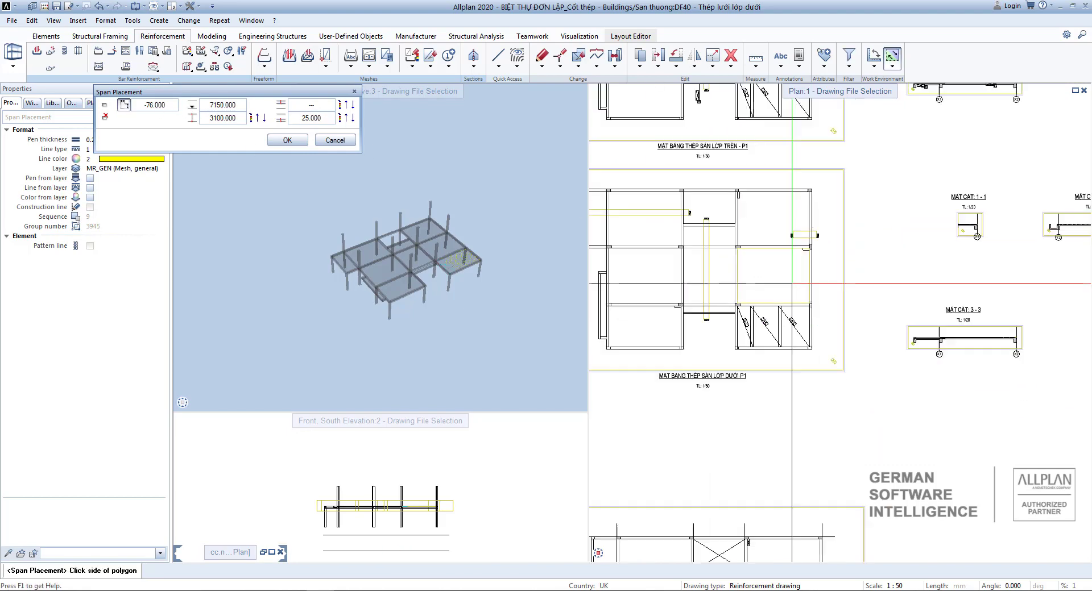
pyautogui.click(792, 283)
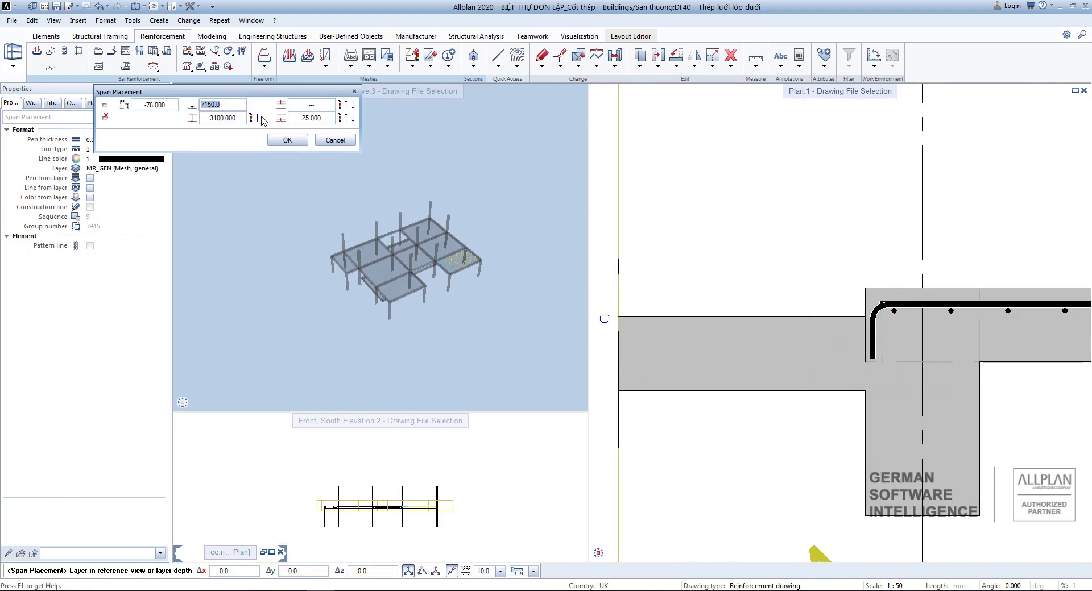
# Set the component thickness to 130, take the layer depth from the slab's underside at the beam in the section and confirm the placing region
pyautogui.press('Return')
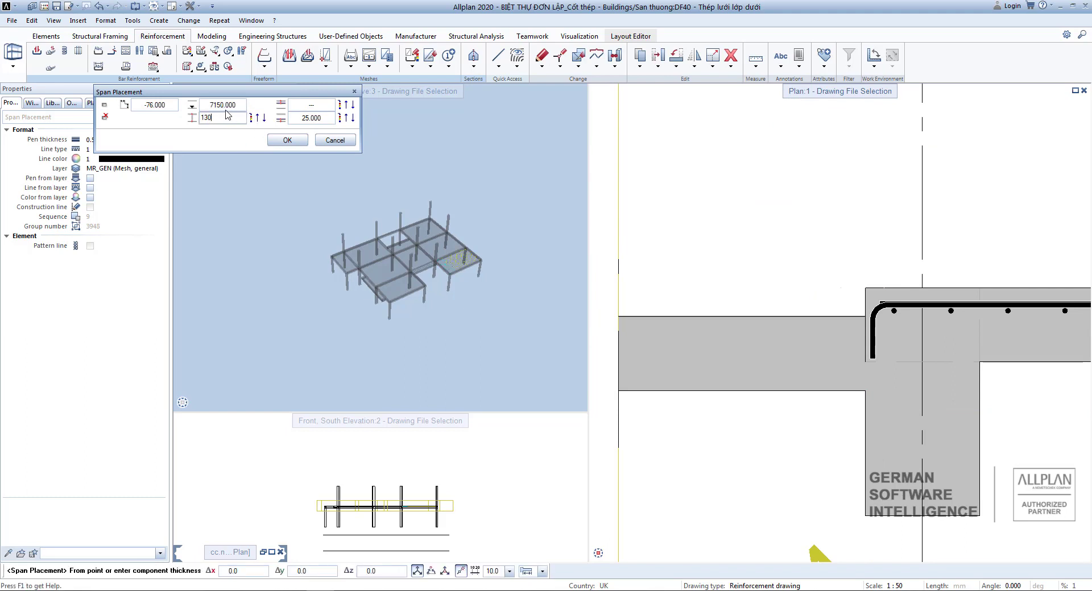
pyautogui.write('130')
pyautogui.press('Return')
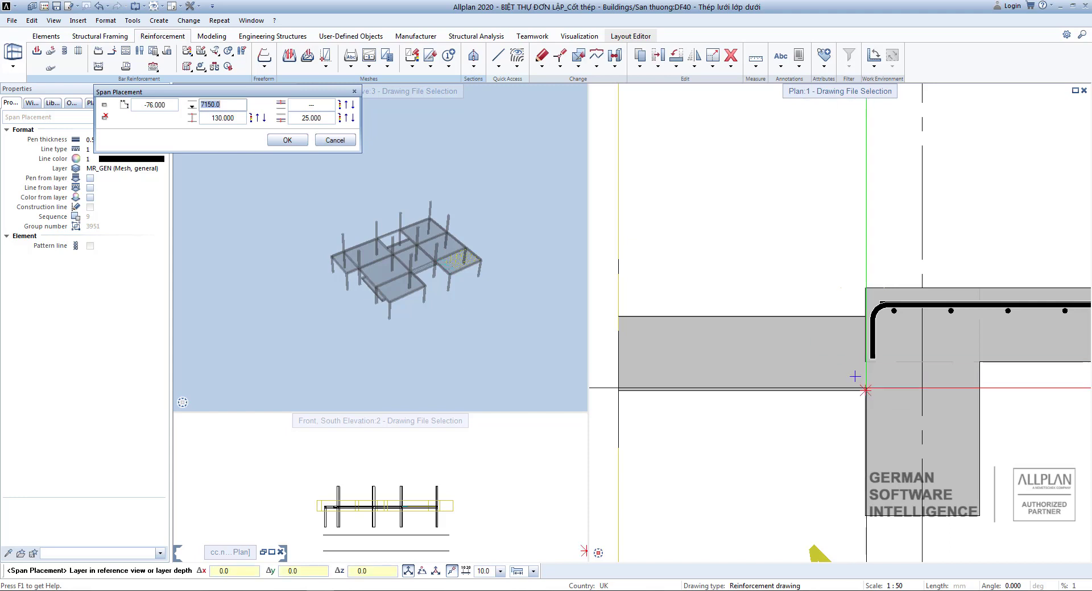
pyautogui.click(866, 390)
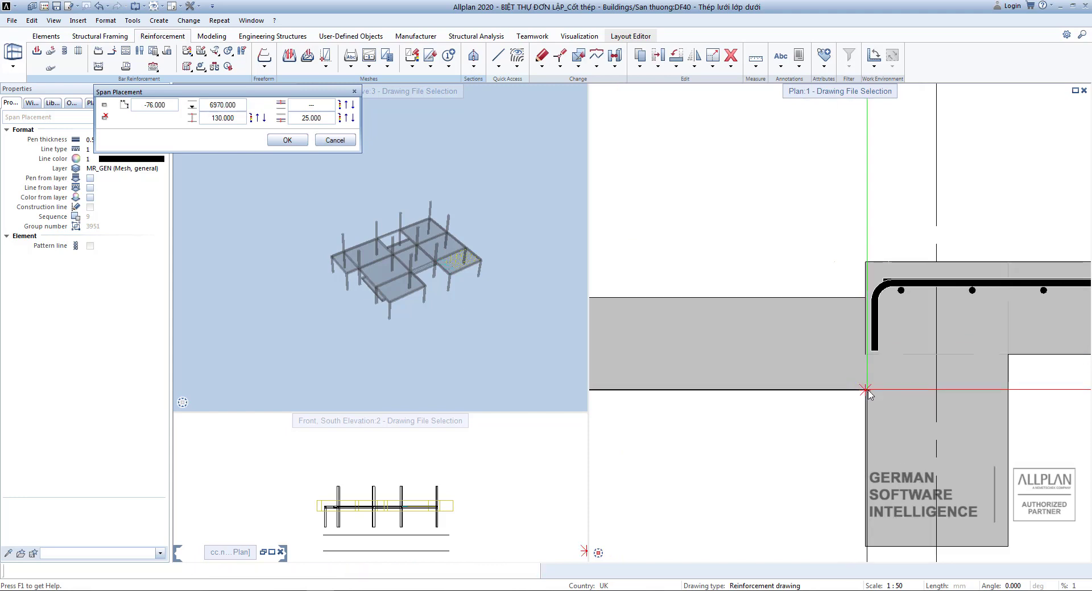
pyautogui.scroll(-3, 867, 395)
pyautogui.click(288, 140)
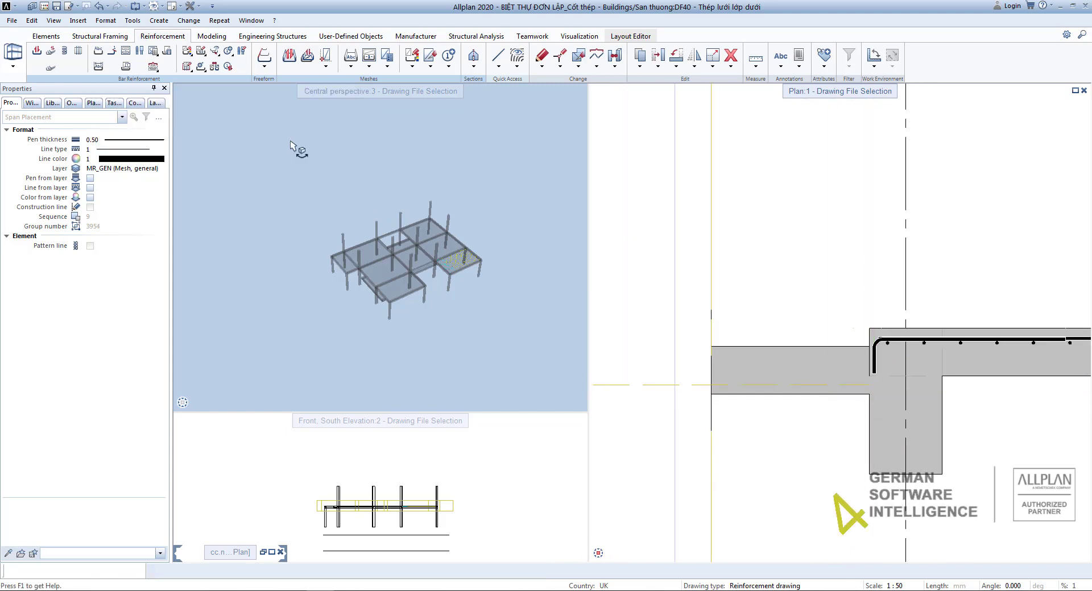
# Place the A142 mesh in the middle-right panel with 210 overlaps and a direction angle of 90
pyautogui.scroll(-4, 855, 358)
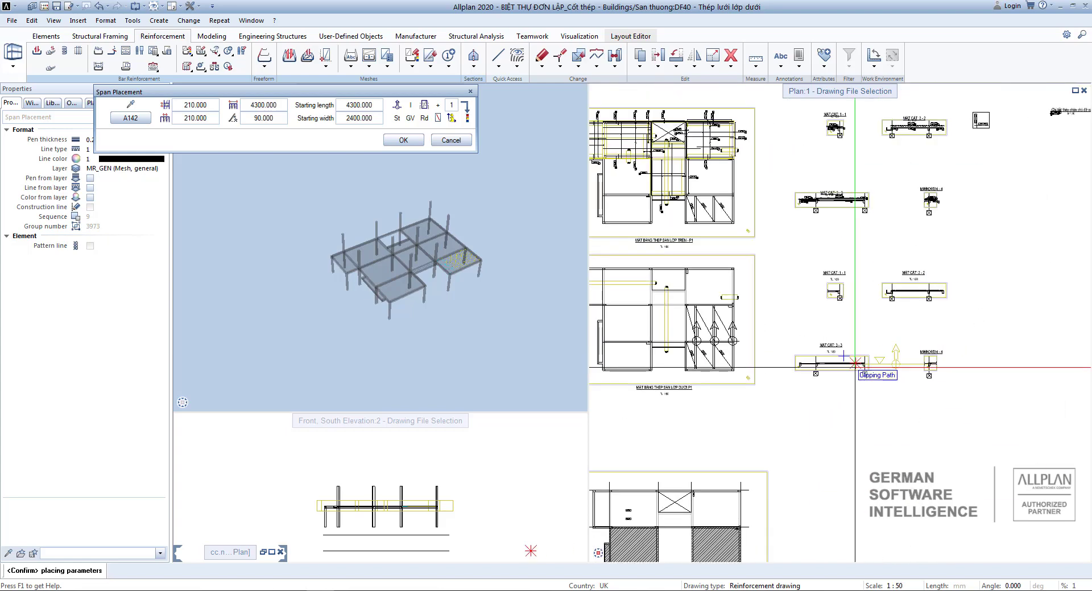
pyautogui.scroll(3, 855, 361)
pyautogui.scroll(-3, 739, 270)
pyautogui.scroll(4, 833, 350)
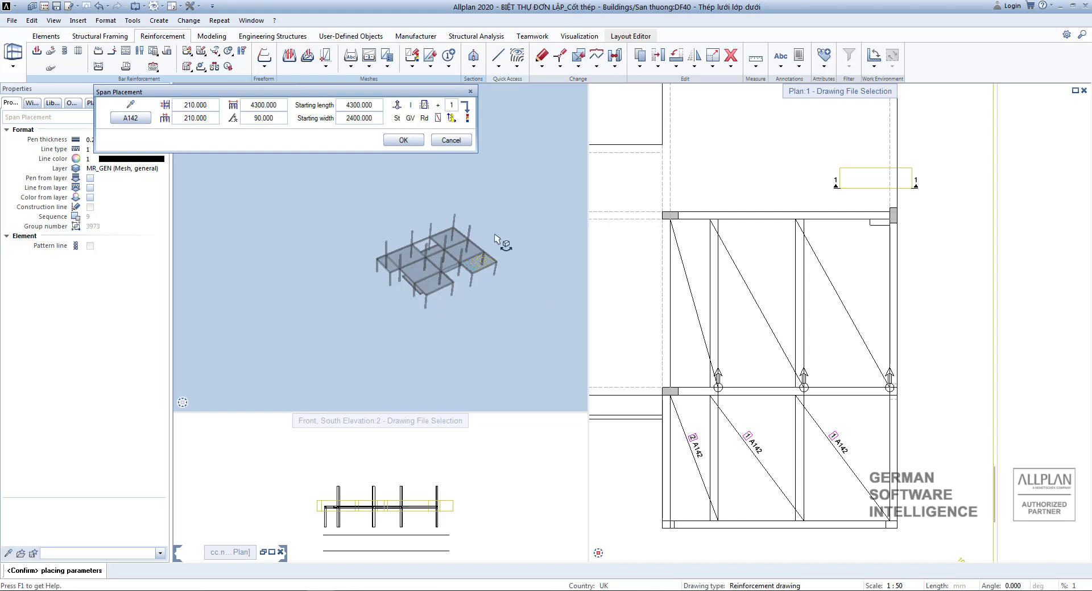
pyautogui.click(403, 141)
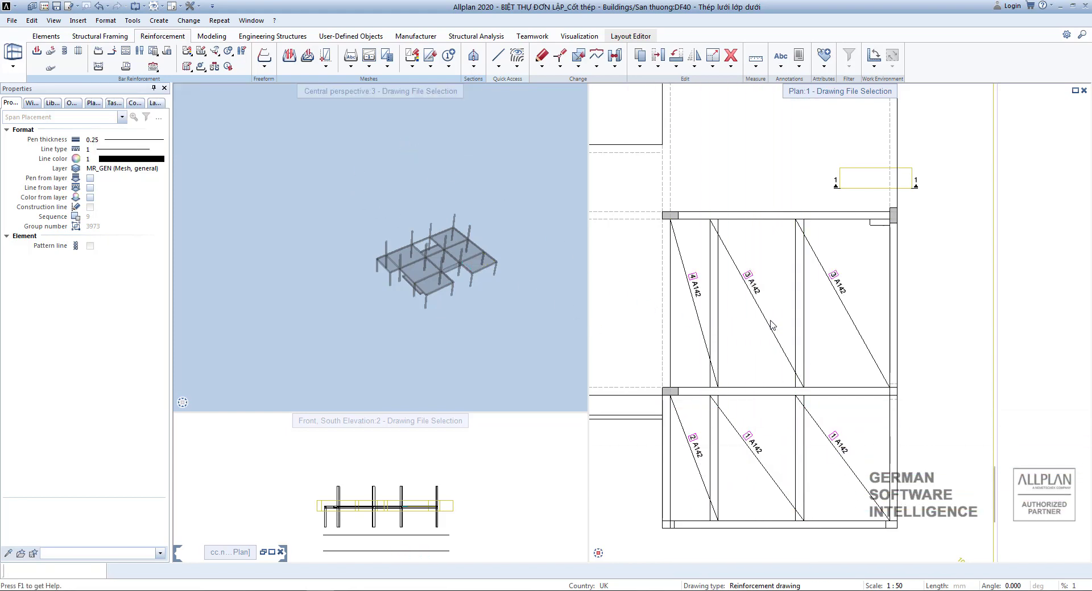
pyautogui.scroll(-3, 809, 297)
pyautogui.scroll(-3, 809, 297)
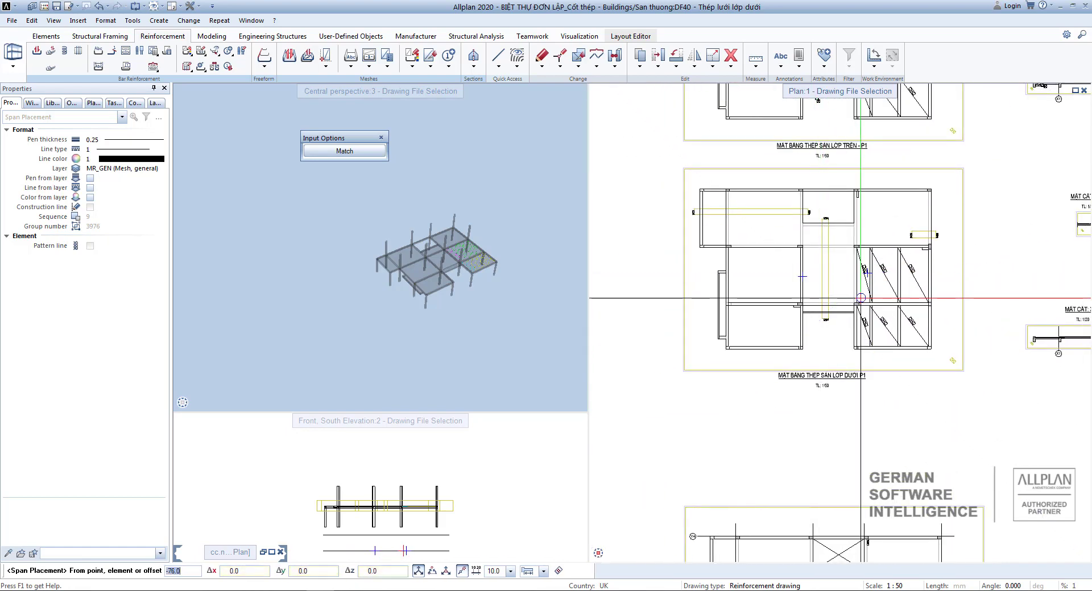
pyautogui.scroll(3, 818, 292)
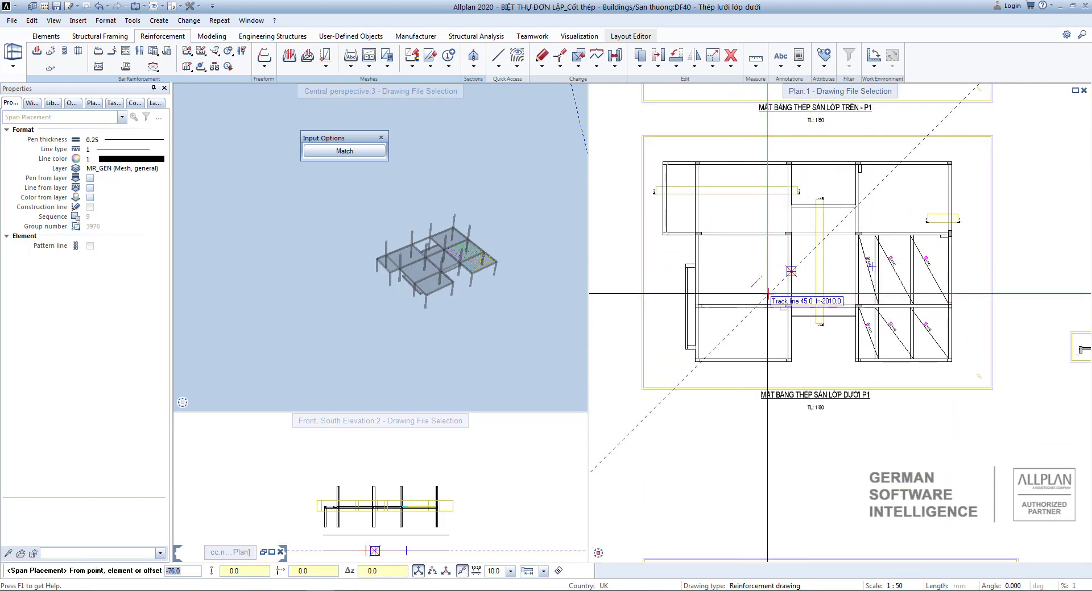
pyautogui.scroll(3, 778, 285)
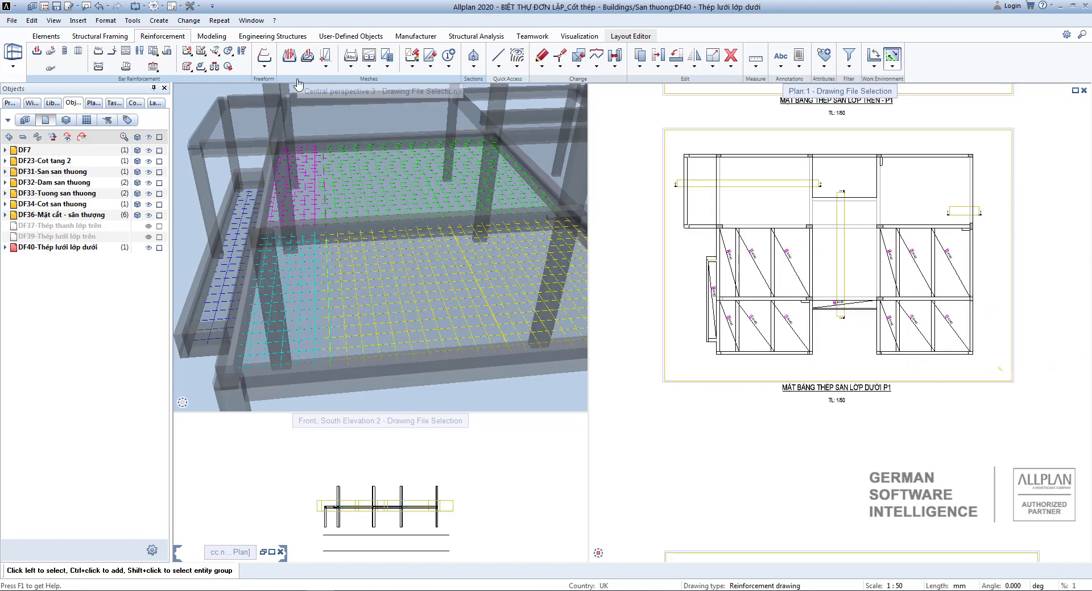
# Start Edge Reinforcement and define its placing region along the full lower edge of the lower-left panel, pointing into the slab
pyautogui.click(325, 65)
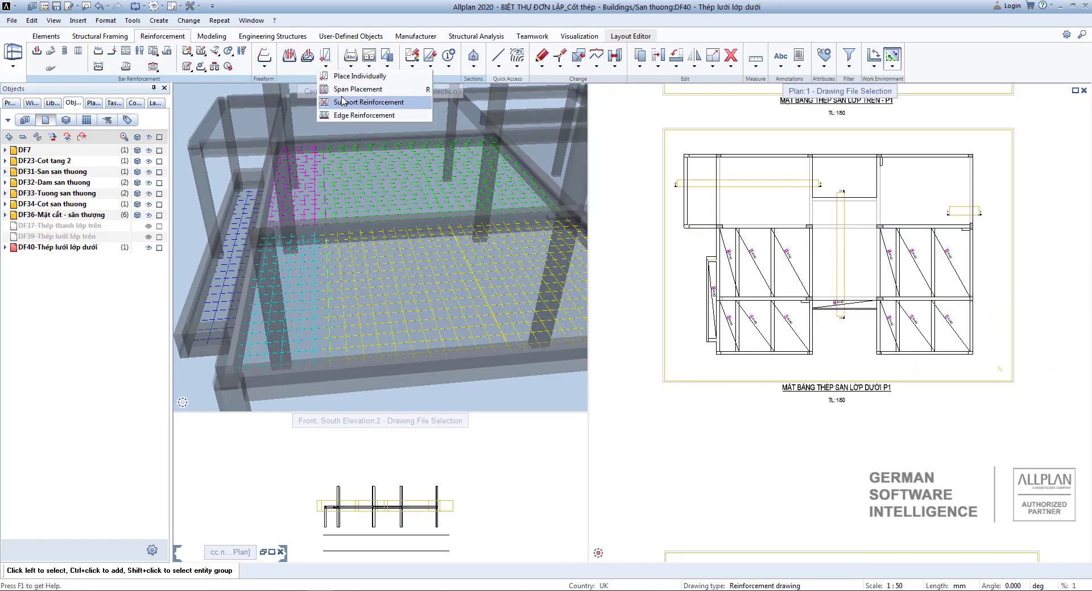
pyautogui.click(342, 115)
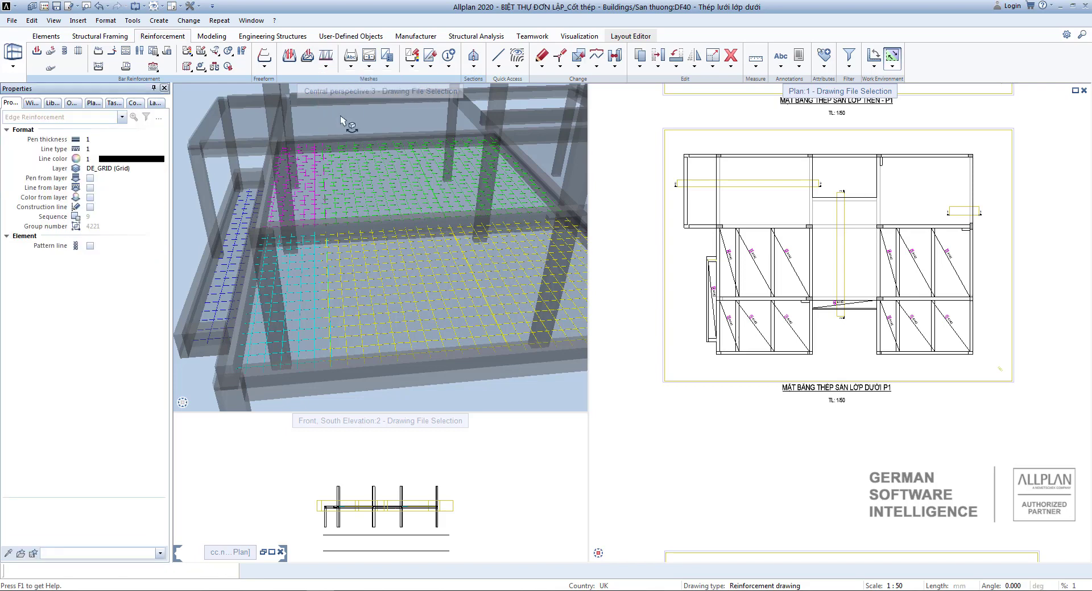
pyautogui.click(784, 364)
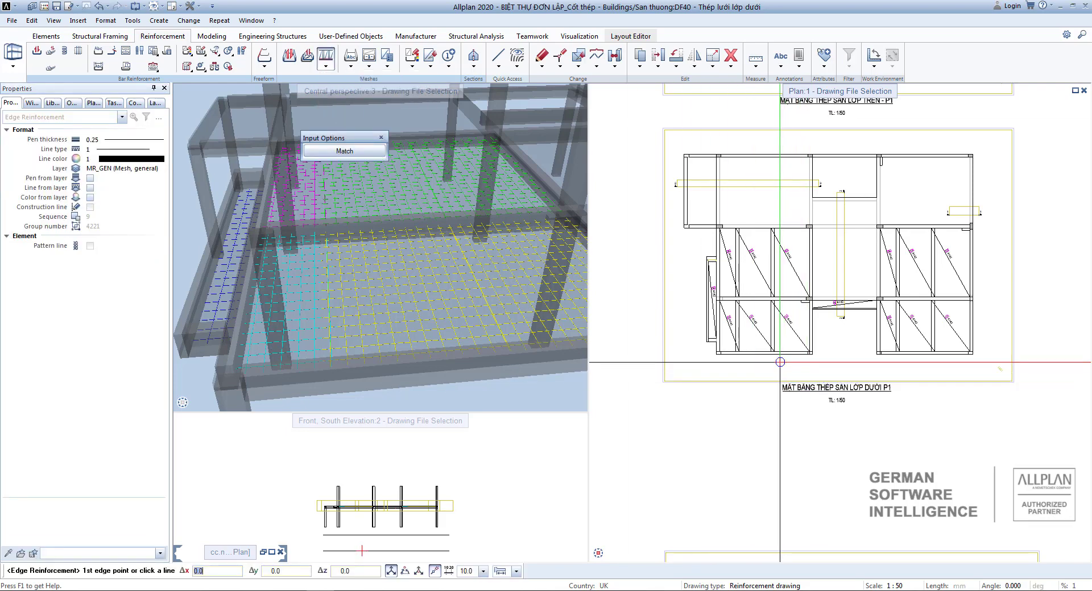
pyautogui.scroll(1, 711, 356)
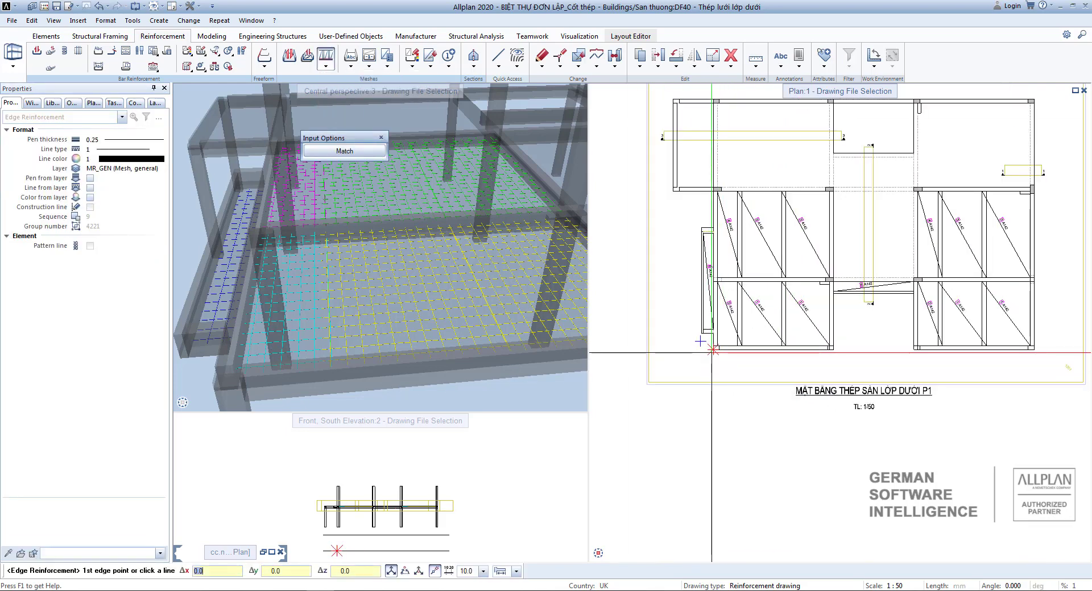
pyautogui.click(712, 351)
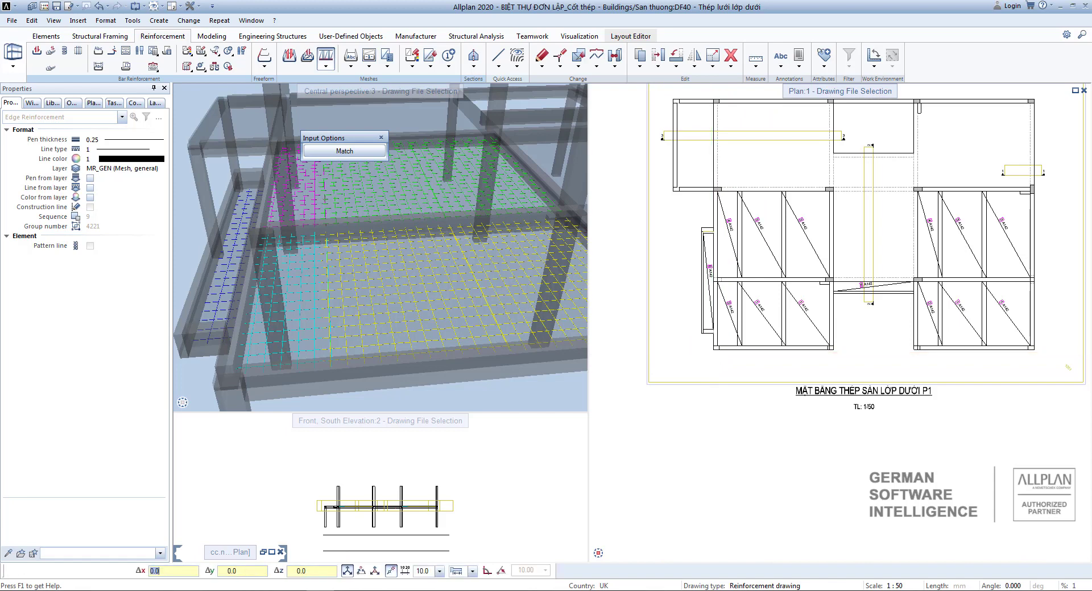
pyautogui.click(834, 349)
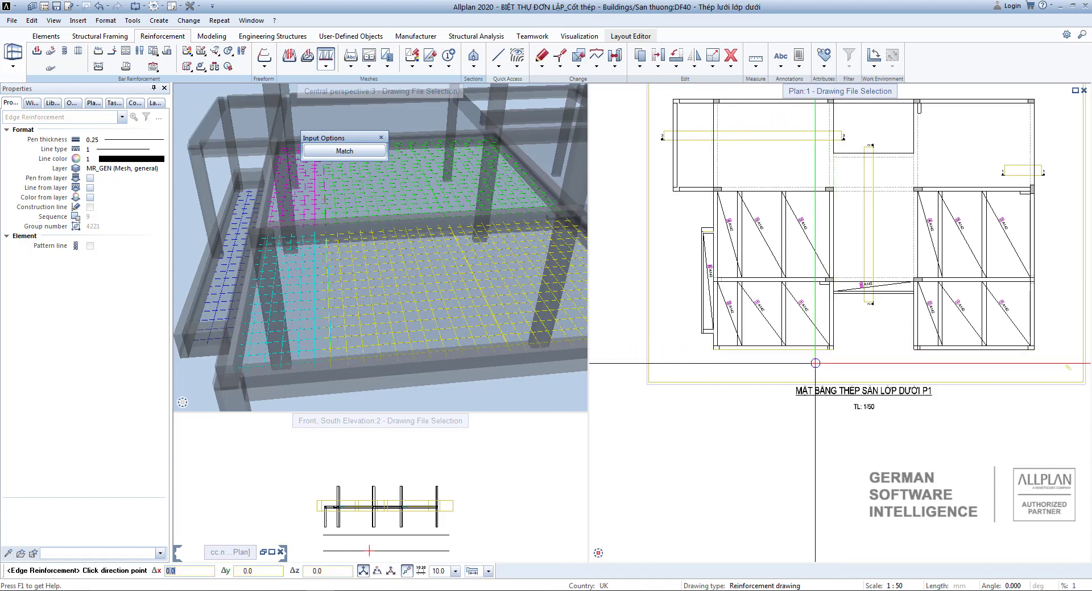
pyautogui.scroll(4, 795, 346)
pyautogui.click(768, 341)
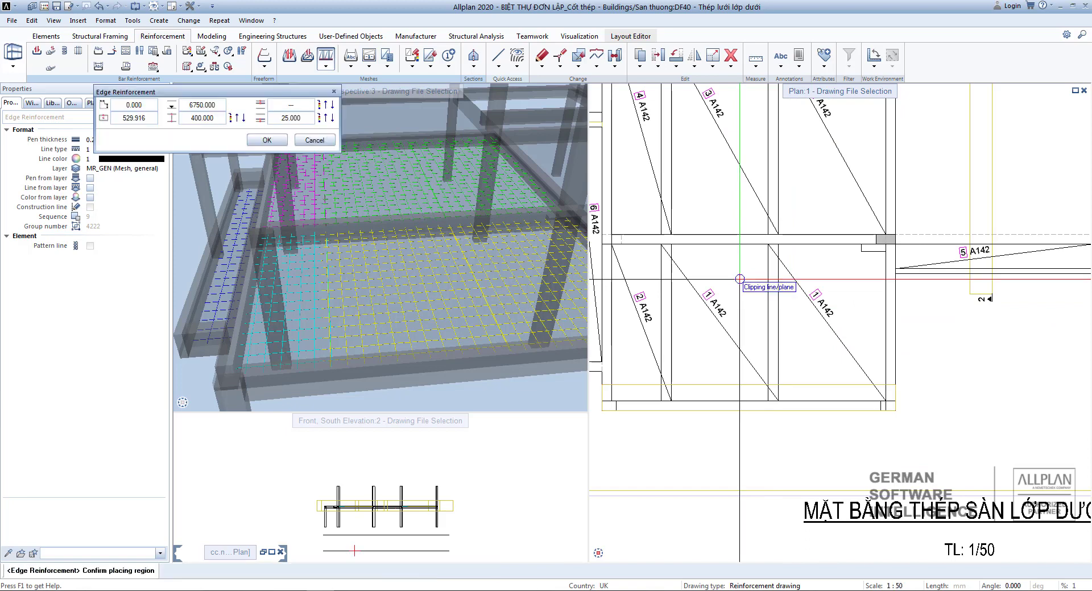
# Take the edge reinforcement's layer depth from the slab's underside at the beam in section 4-4
pyautogui.scroll(-3, 768, 341)
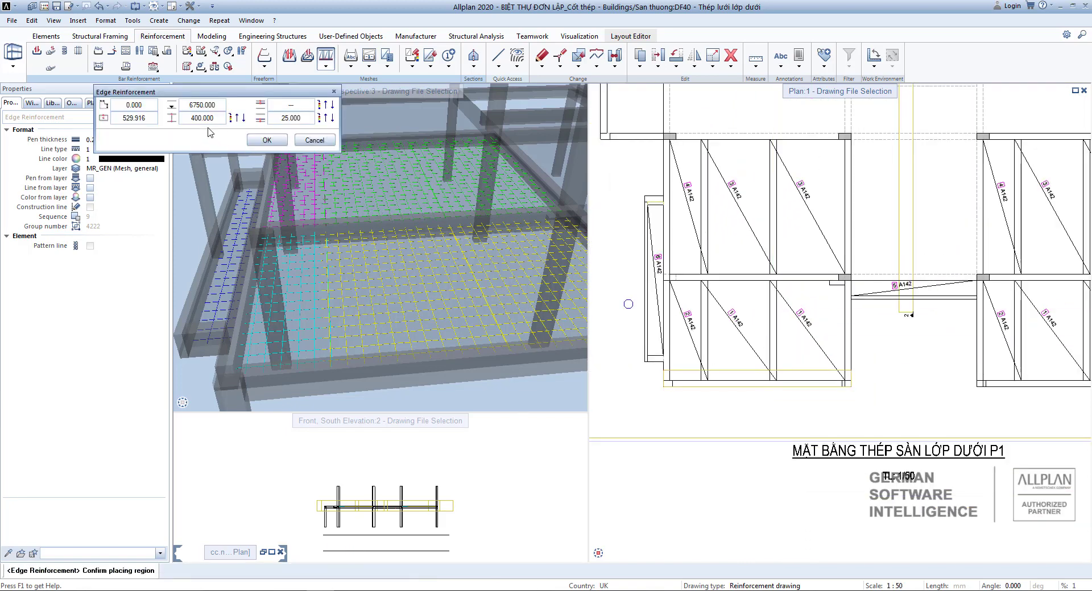
pyautogui.click(196, 106)
pyautogui.scroll(-6, 856, 317)
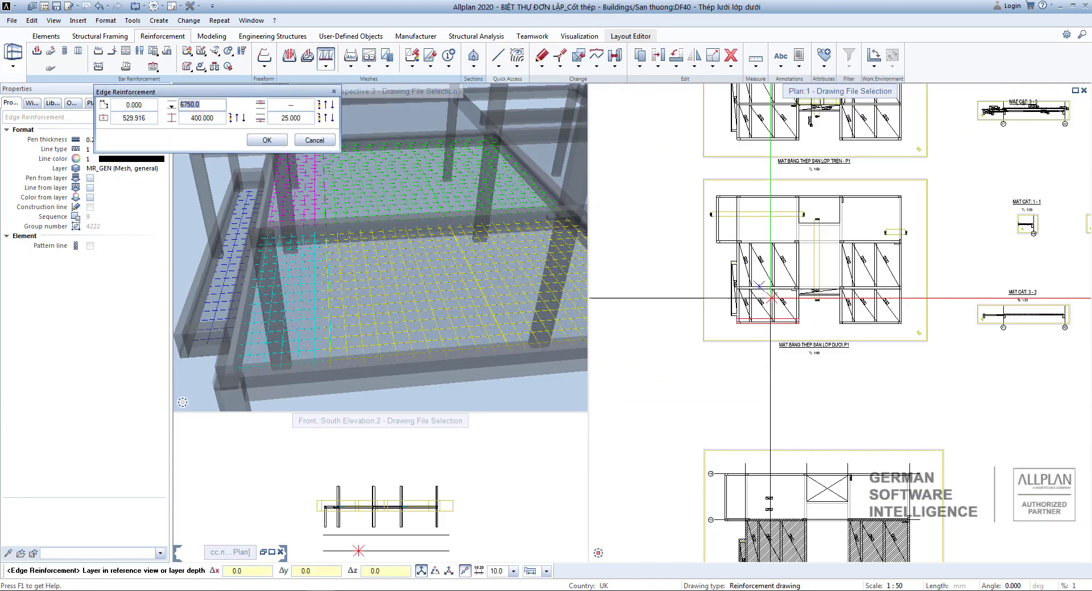
pyautogui.scroll(2, 856, 316)
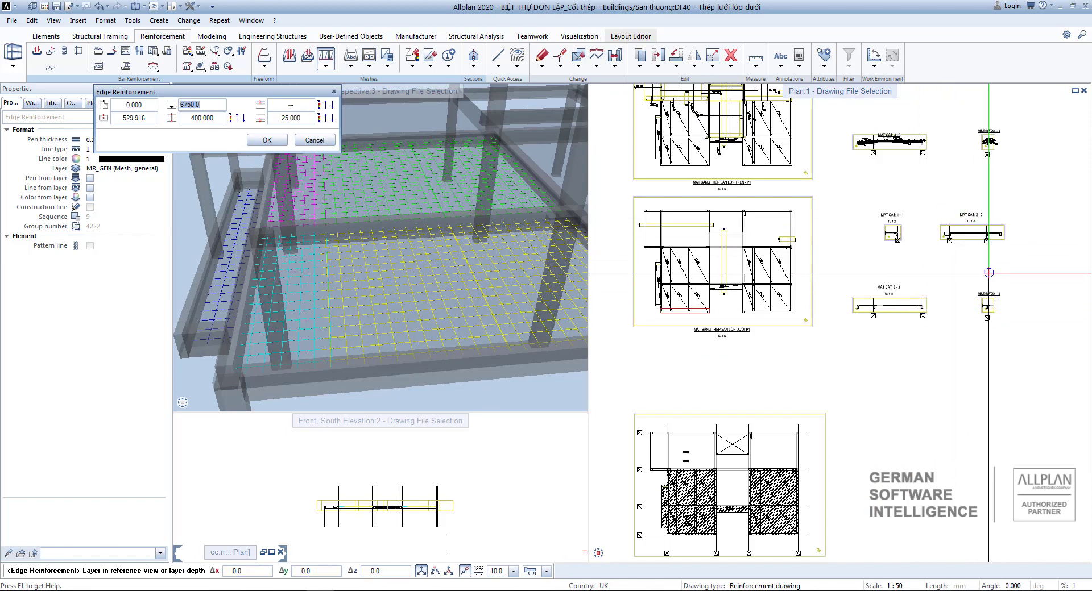
pyautogui.scroll(5, 975, 380)
pyautogui.scroll(4, 975, 380)
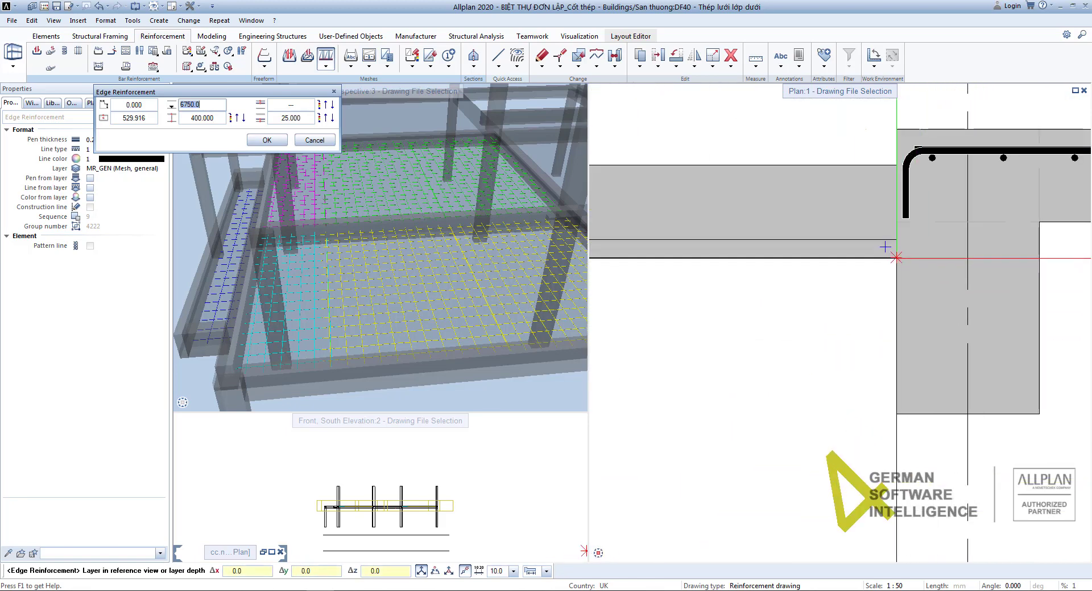
pyautogui.click(896, 258)
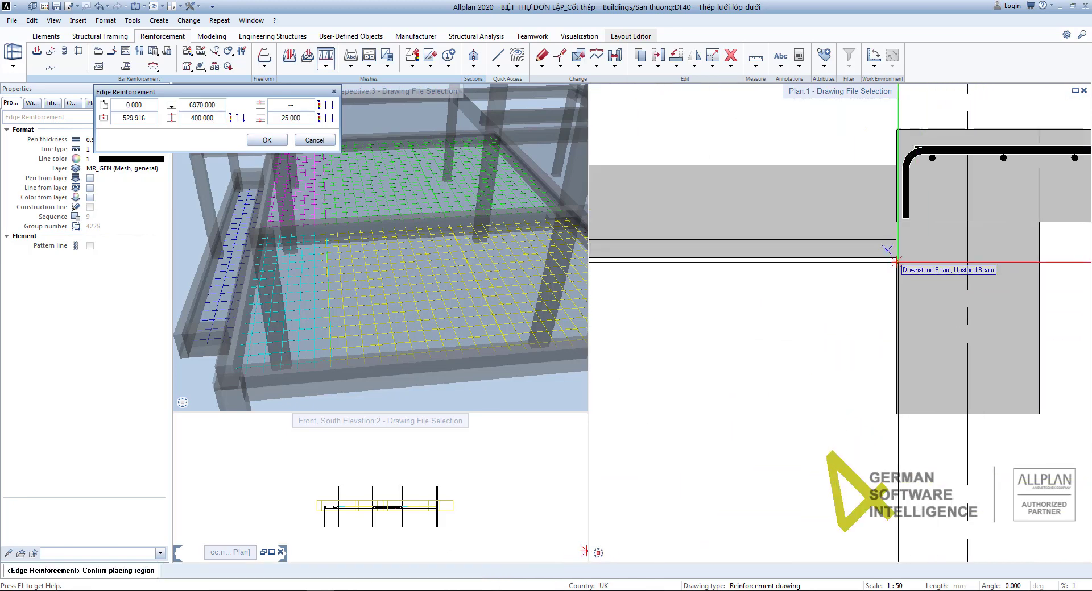
pyautogui.scroll(-3, 865, 267)
pyautogui.scroll(1, 864, 284)
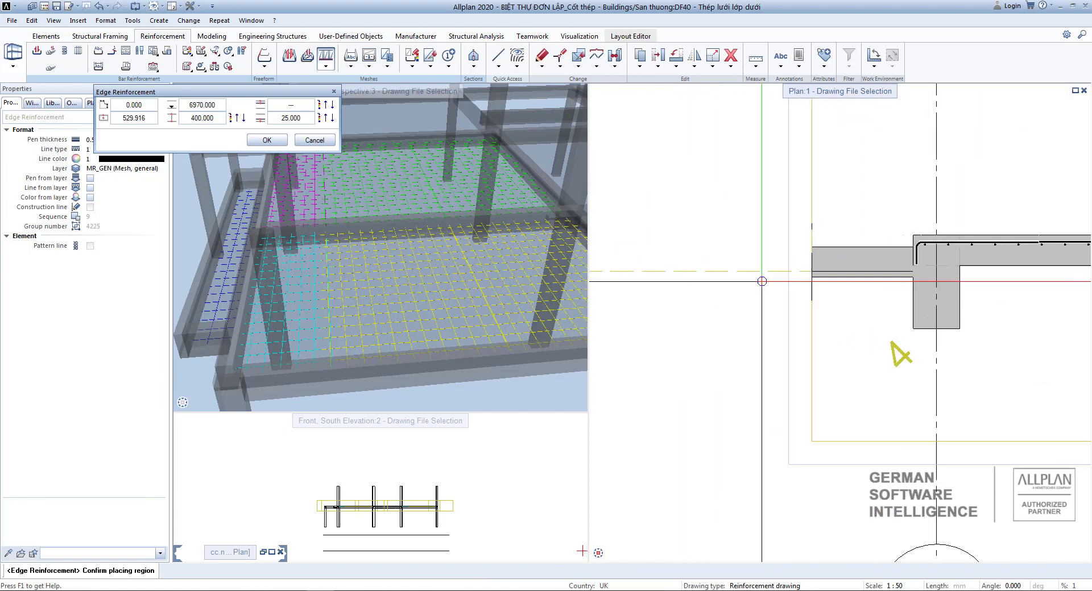
pyautogui.click(267, 141)
pyautogui.scroll(-5, 640, 324)
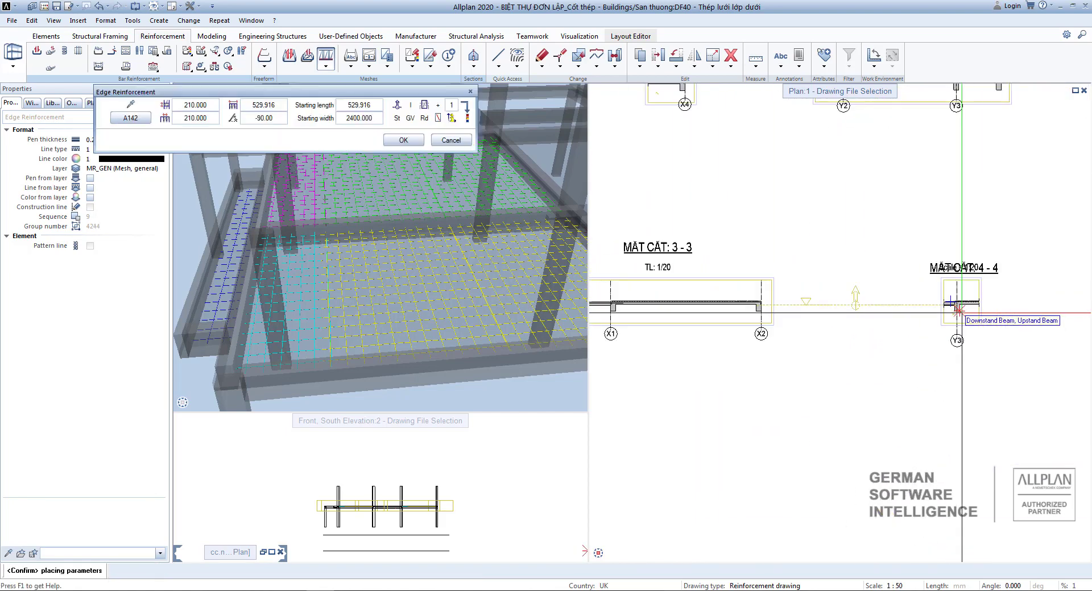
pyautogui.scroll(3, 640, 324)
pyautogui.scroll(-1, 710, 312)
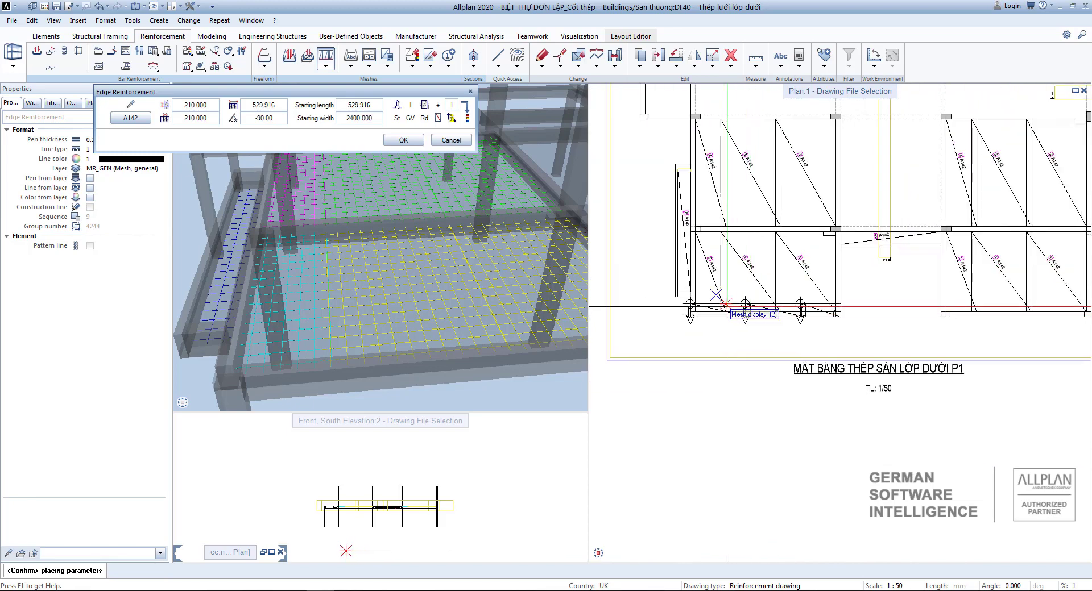
pyautogui.scroll(4, 785, 303)
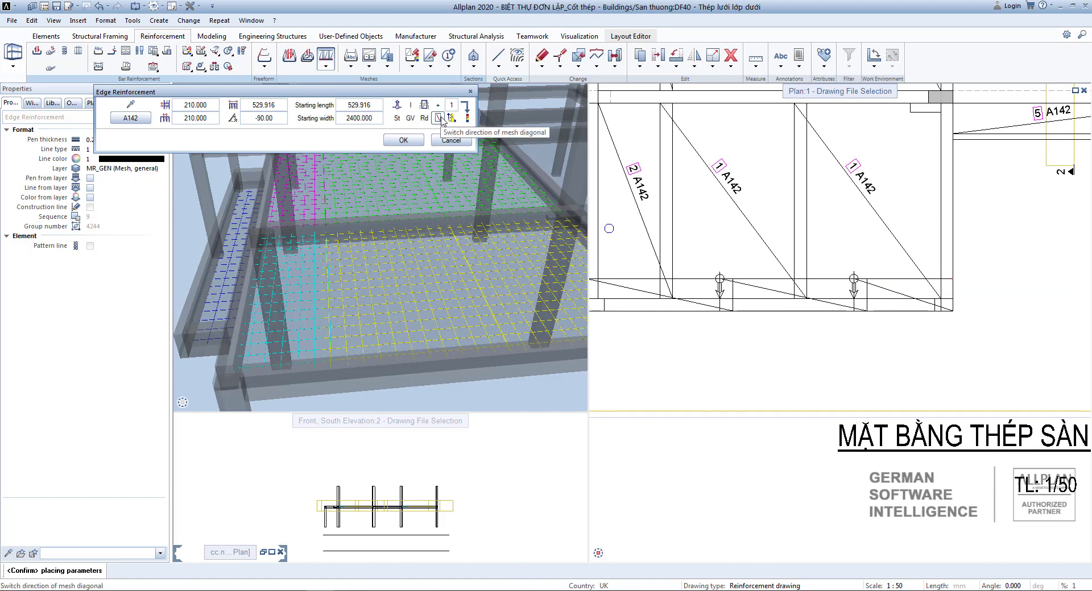
pyautogui.scroll(-2, 692, 238)
pyautogui.scroll(-2, 777, 291)
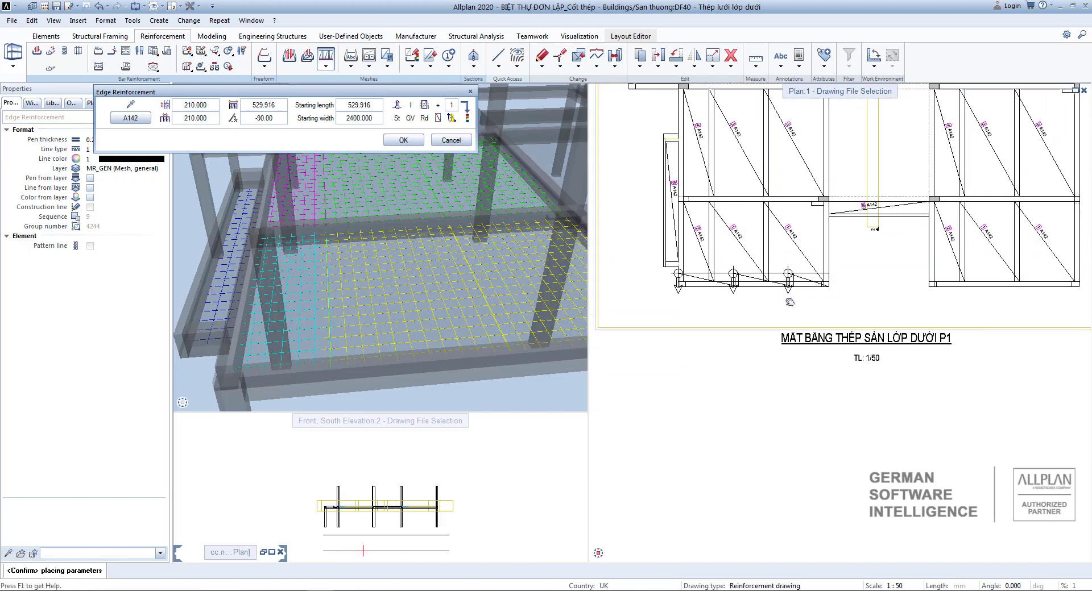
pyautogui.press('Escape')
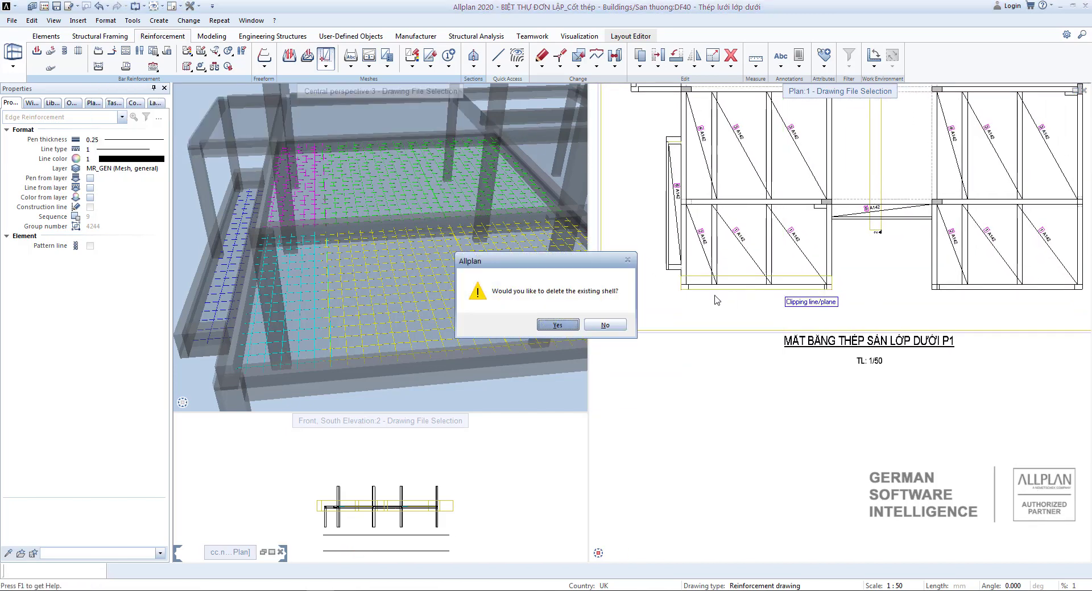
pyautogui.click(604, 325)
pyautogui.click(314, 141)
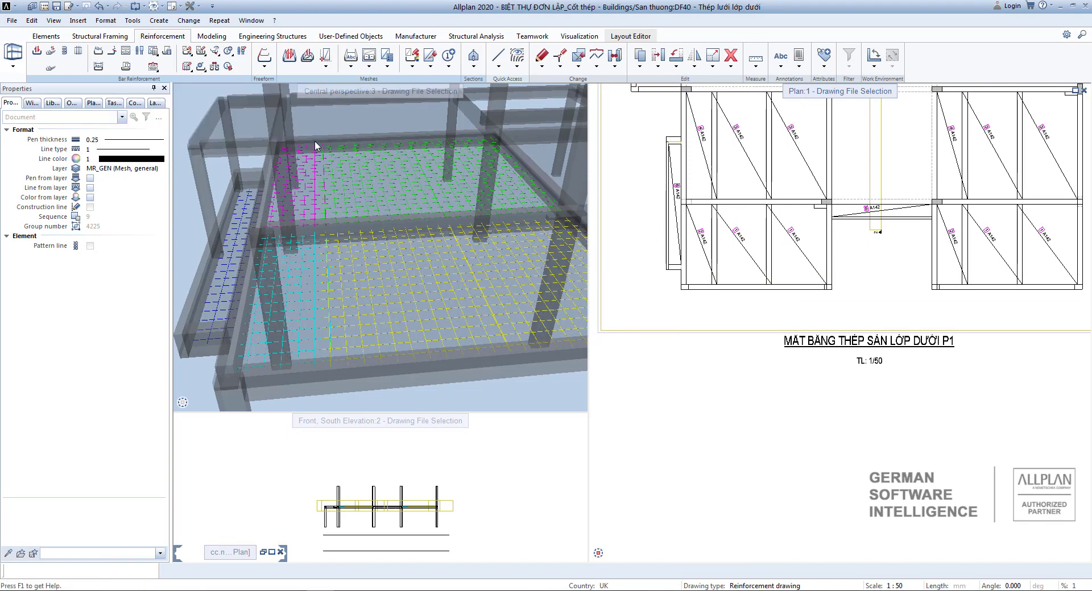
# Start a mesh shape as an open stirrup without hooks and set its concrete cover to 25
pyautogui.scroll(4, 812, 285)
pyautogui.scroll(-1, 812, 284)
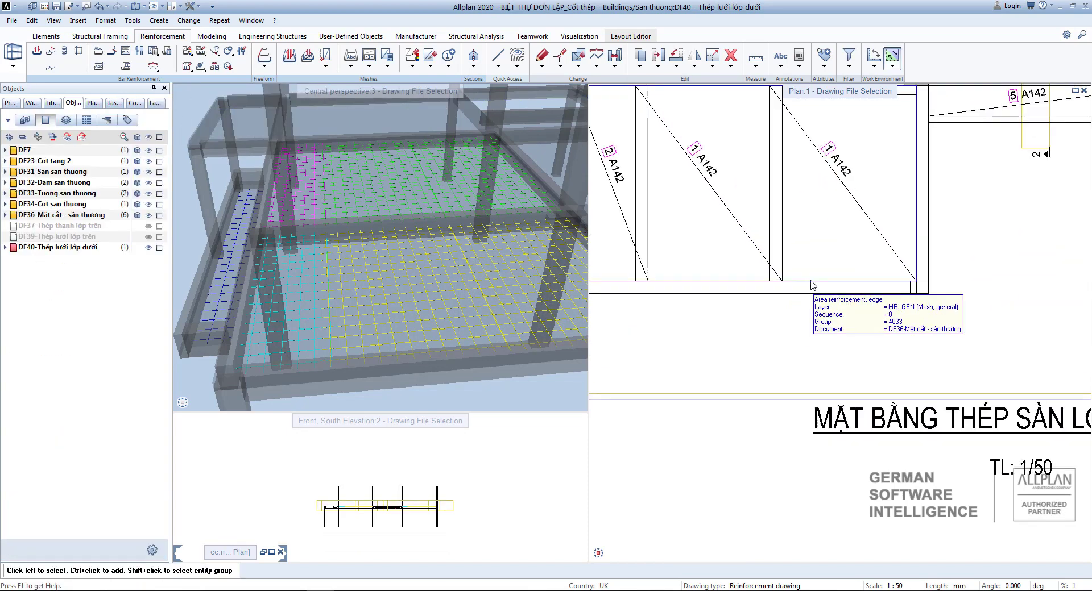
pyautogui.scroll(-4, 812, 284)
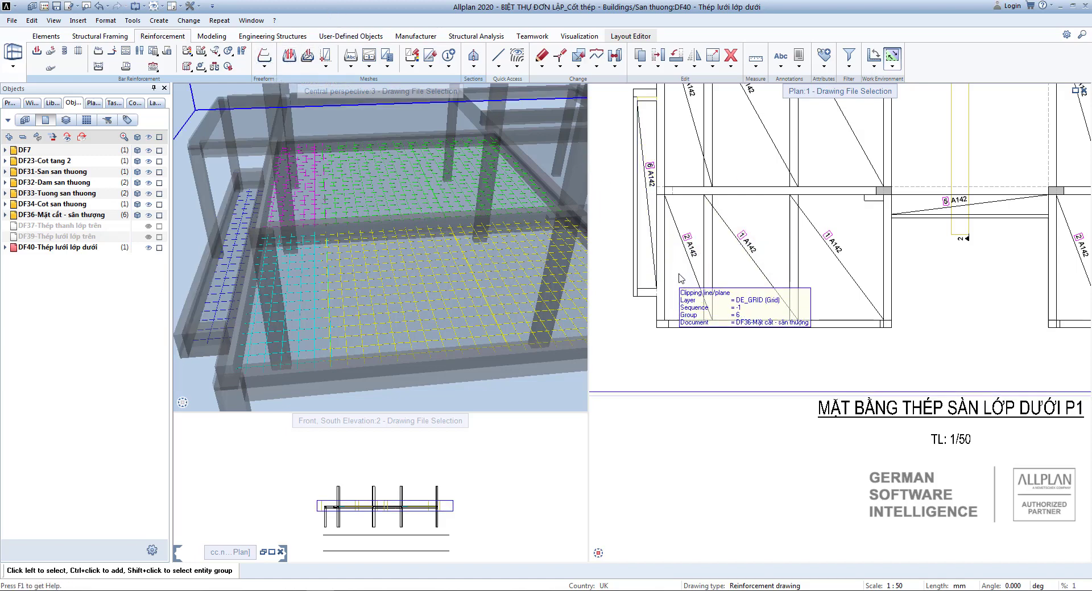
pyautogui.click(287, 60)
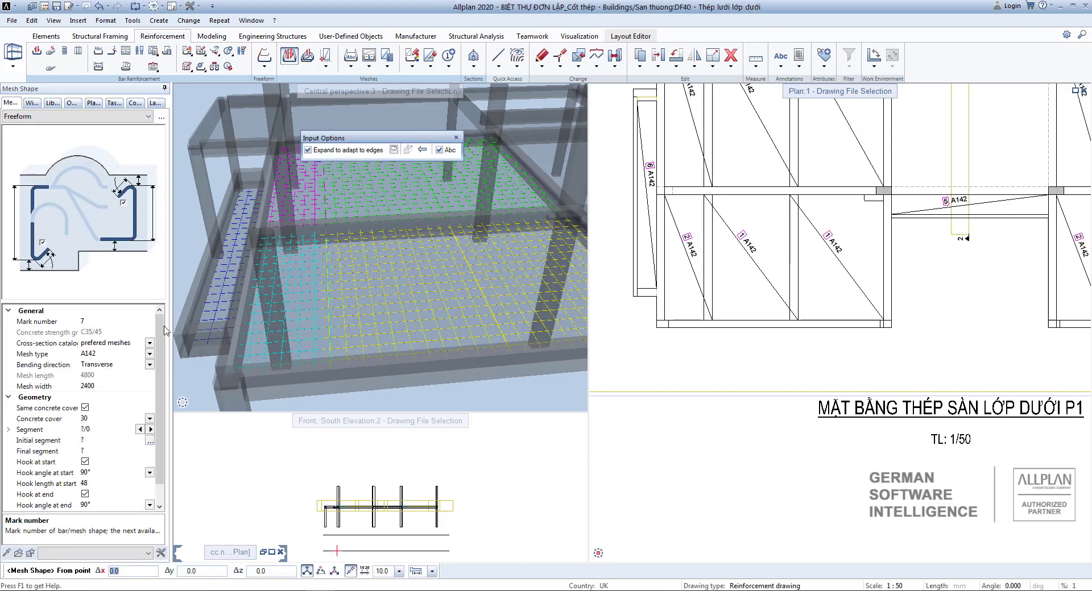
pyautogui.click(162, 116)
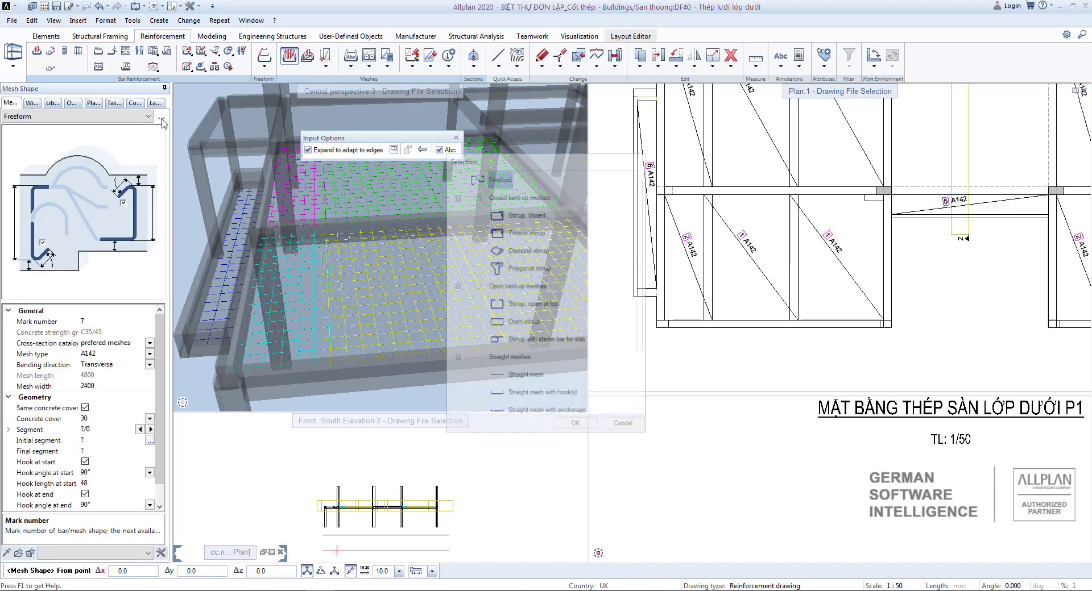
pyautogui.click(458, 290)
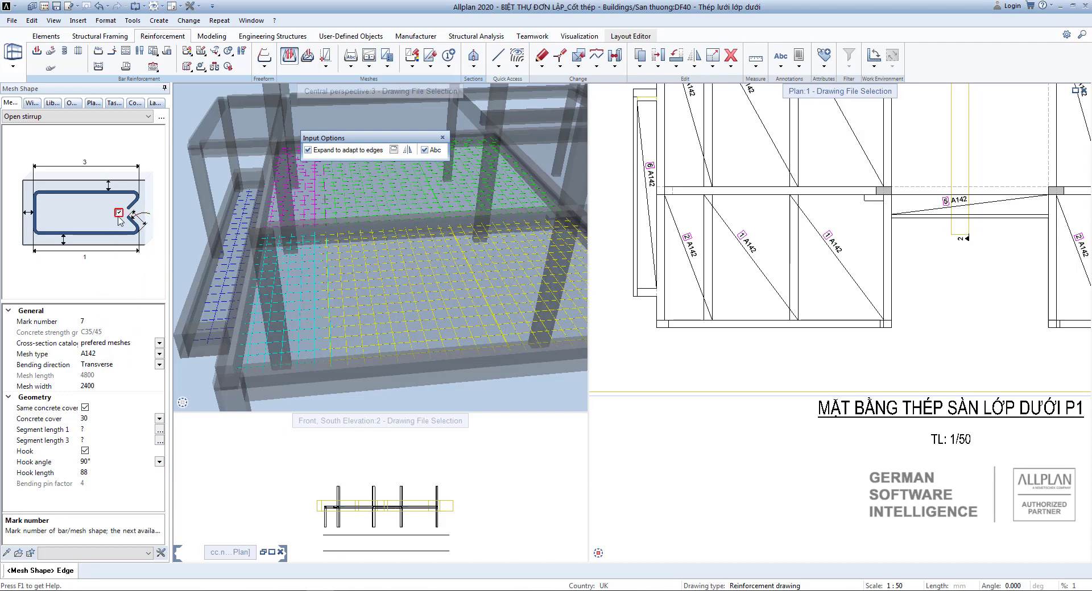
pyautogui.click(118, 214)
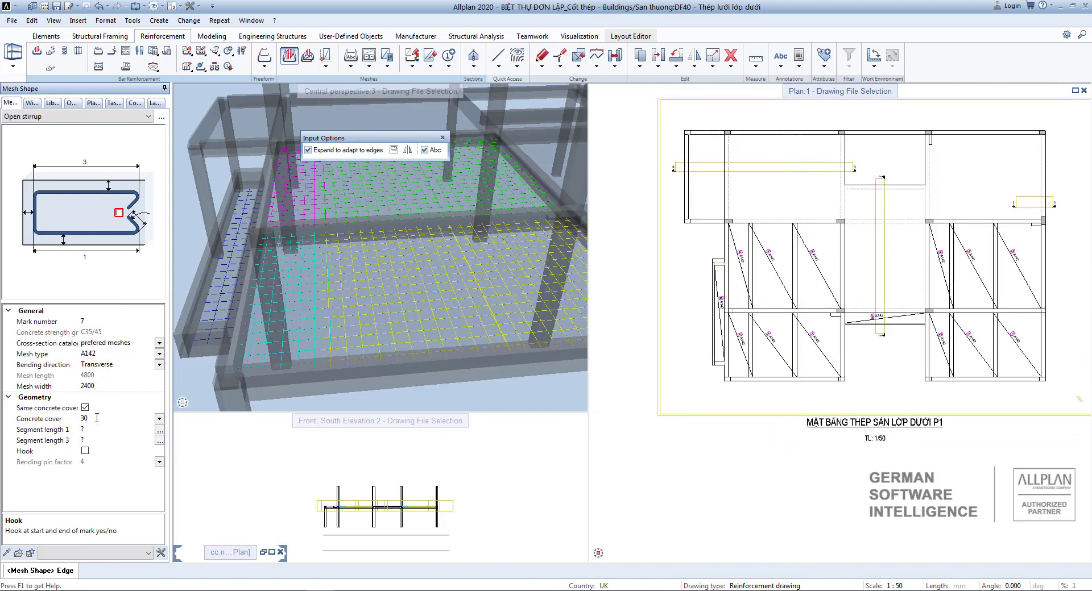
pyautogui.click(92, 418)
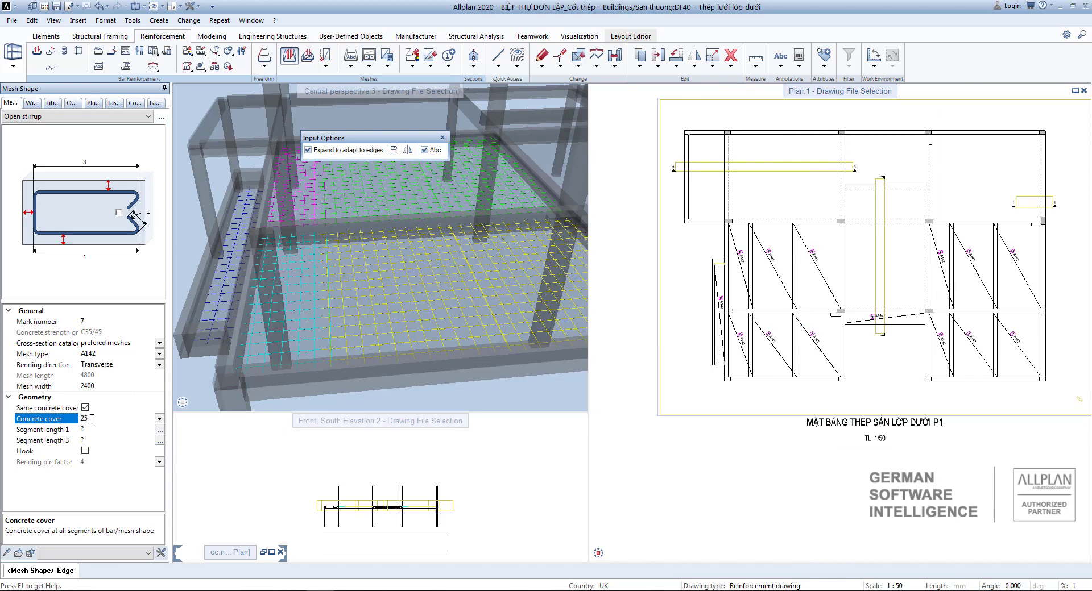
# Fit the open stirrup mesh into the lowered slab strip beside axis Y2 in section 2-2 and place its label just below it
pyautogui.scroll(-1, 348, 159)
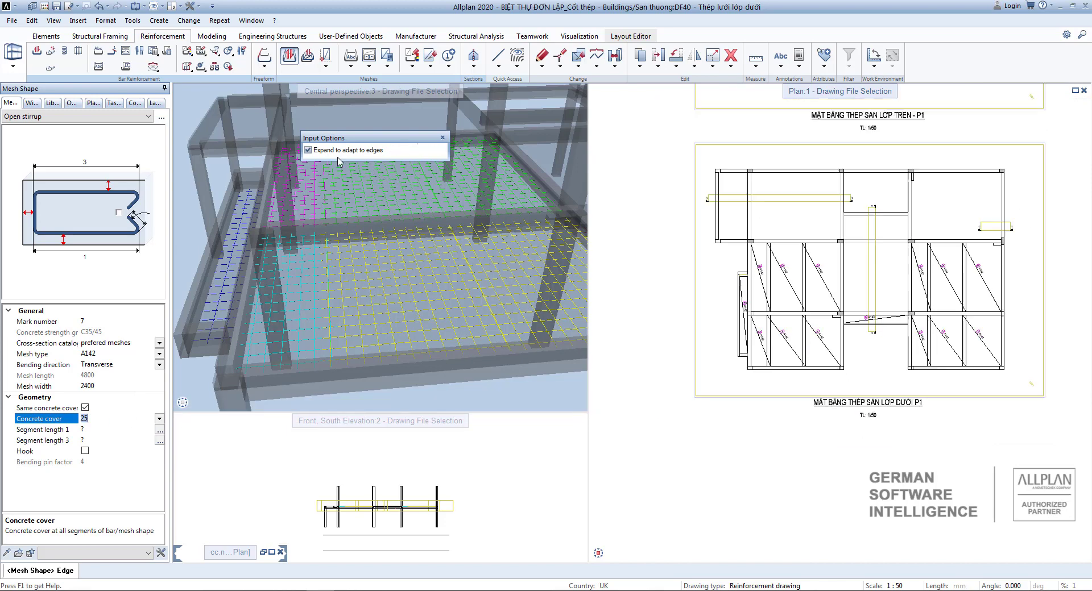
pyautogui.moveTo(881, 372); pyautogui.dragTo(848, 343, button='middle')
pyautogui.moveTo(934, 362); pyautogui.dragTo(887, 357, button='middle')
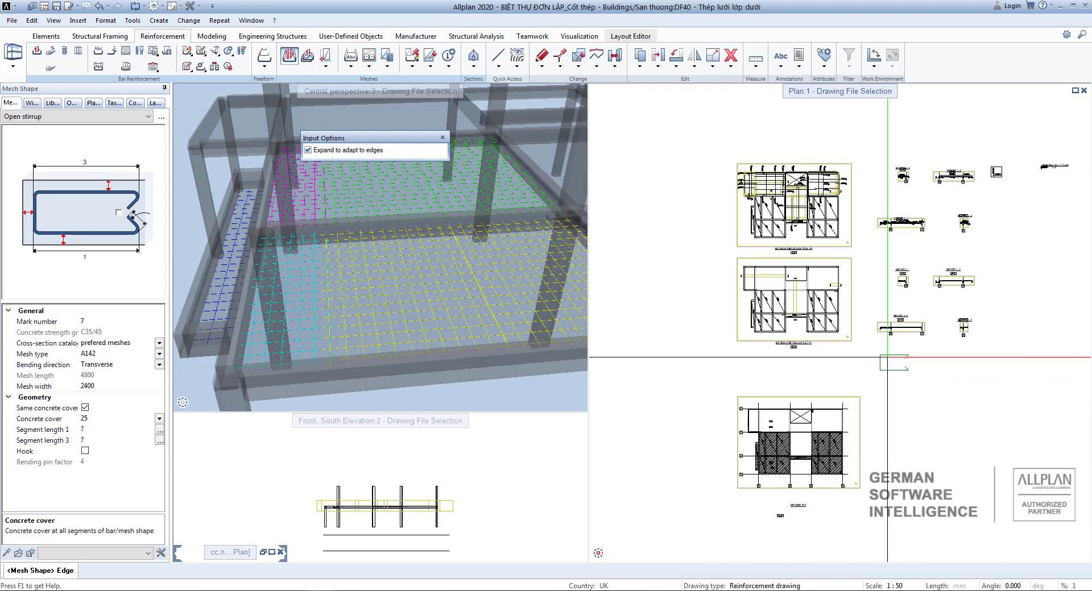
pyautogui.scroll(1, 895, 350)
pyautogui.scroll(3, 851, 332)
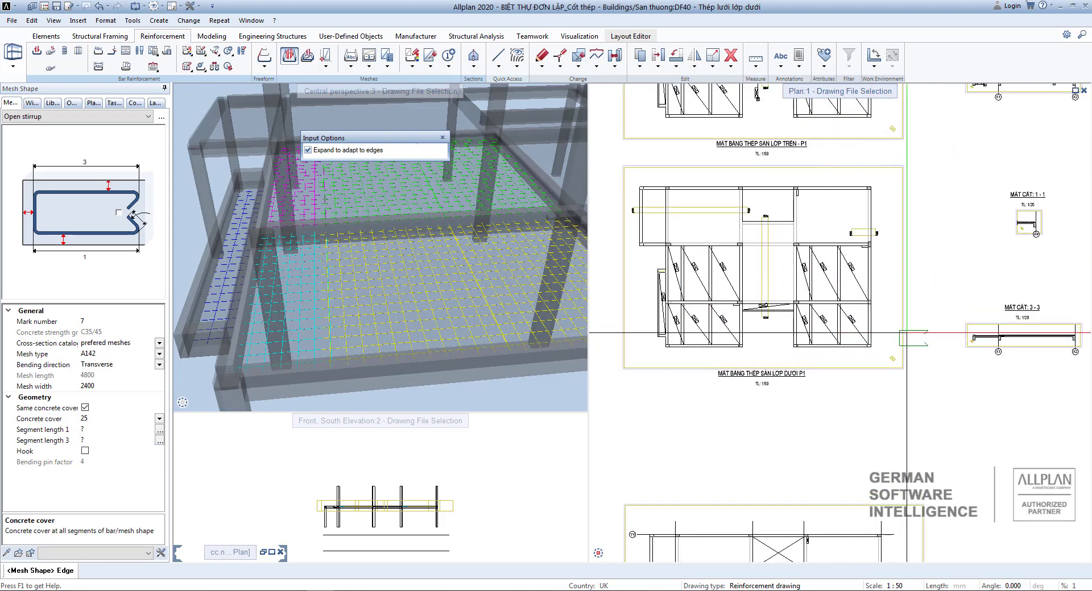
pyautogui.scroll(4, 907, 333)
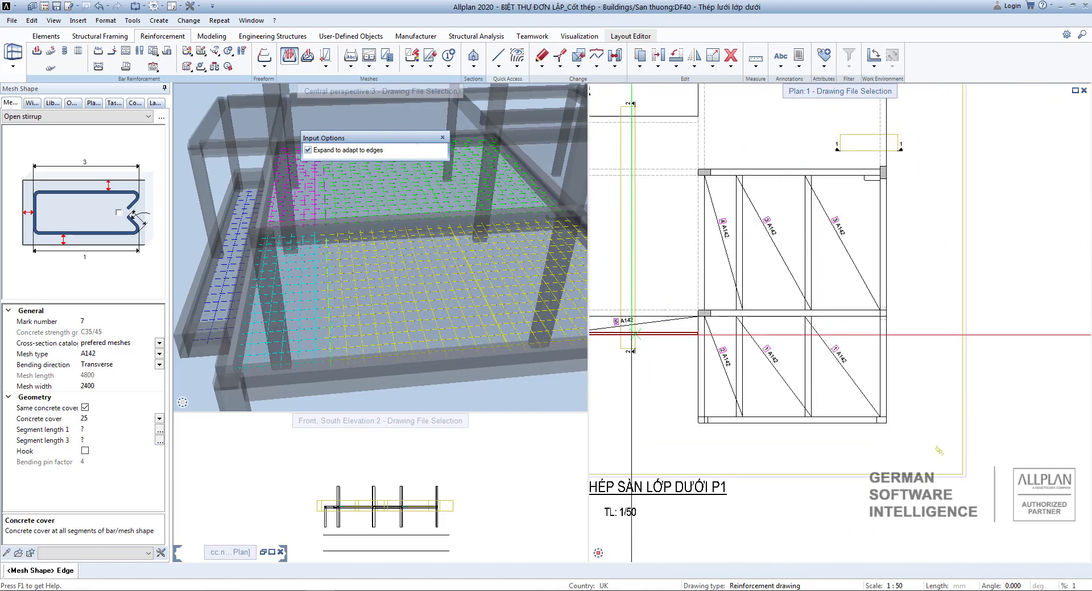
pyautogui.scroll(4, 632, 335)
pyautogui.moveTo(632, 335); pyautogui.dragTo(704, 332, button='middle')
pyautogui.scroll(-4, 706, 331)
pyautogui.scroll(1, 706, 333)
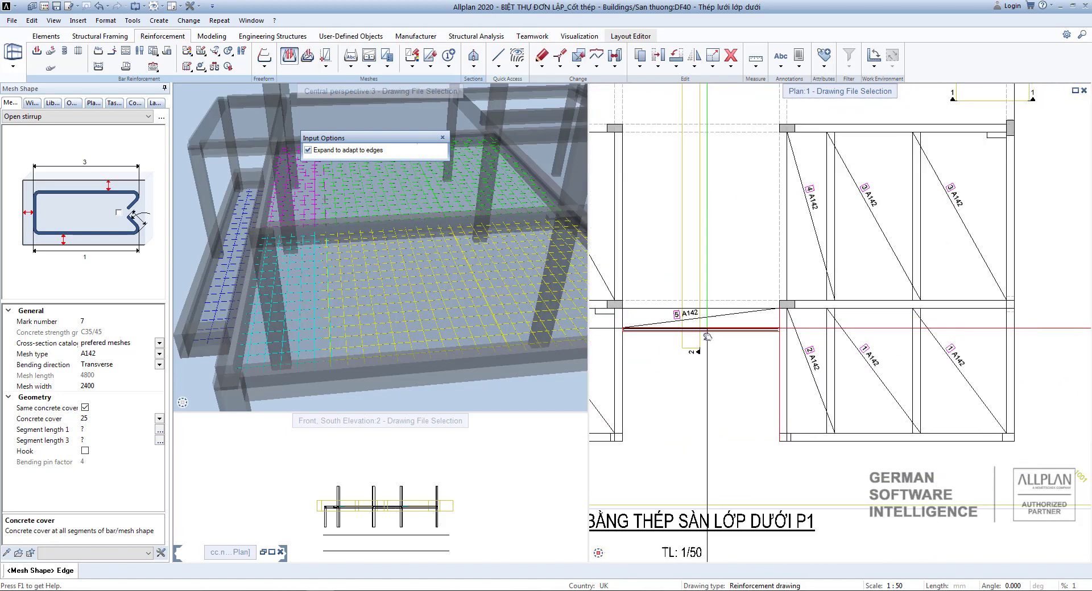
pyautogui.scroll(-3, 707, 331)
pyautogui.scroll(6, 941, 249)
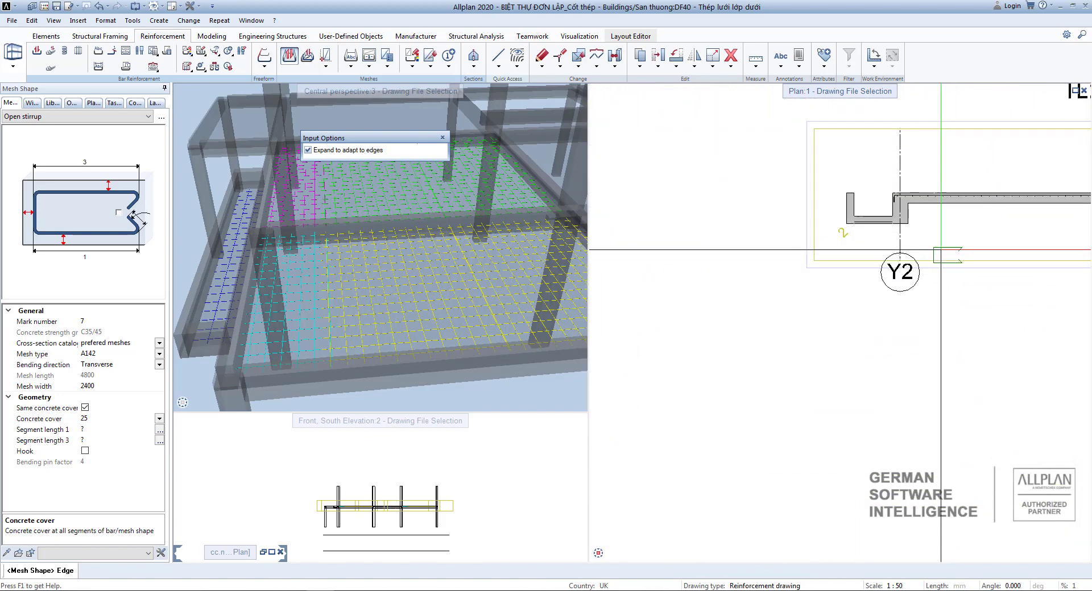
pyautogui.scroll(6, 870, 227)
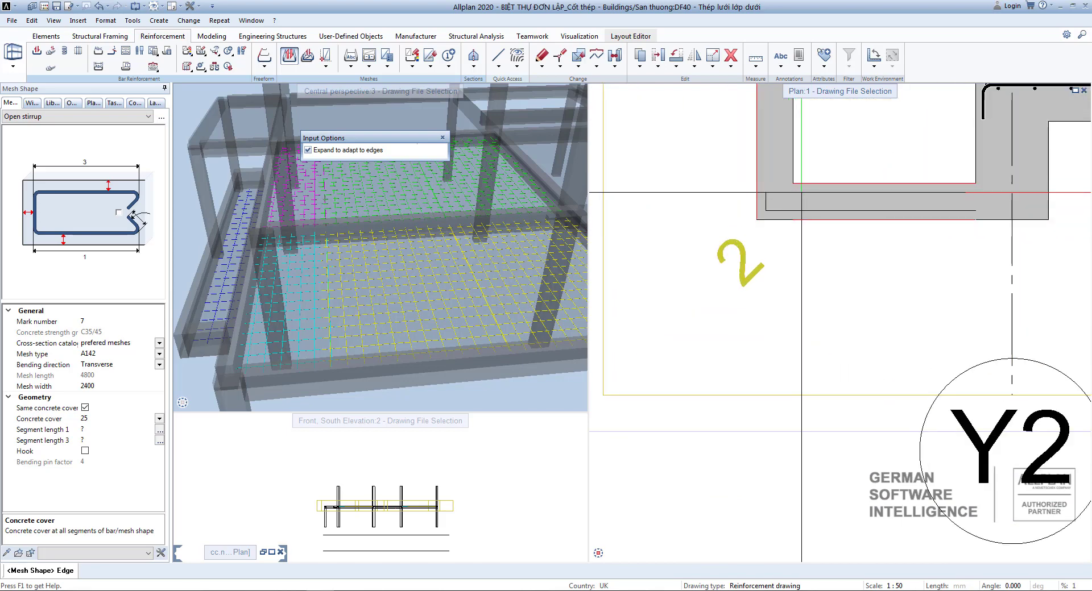
pyautogui.click(801, 192)
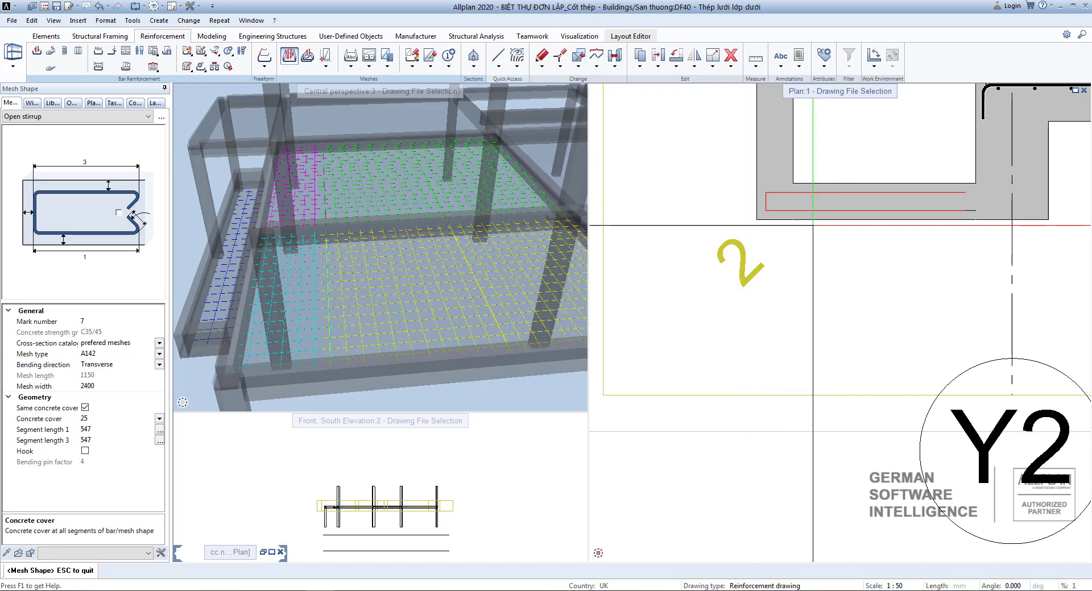
pyautogui.press('Escape')
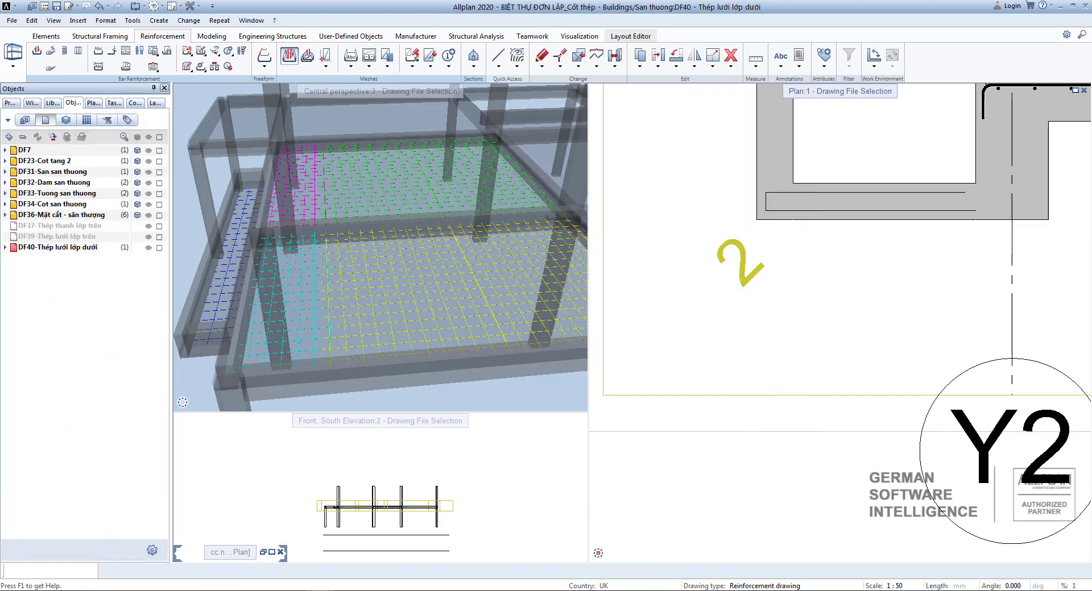
pyautogui.scroll(-5, 870, 207)
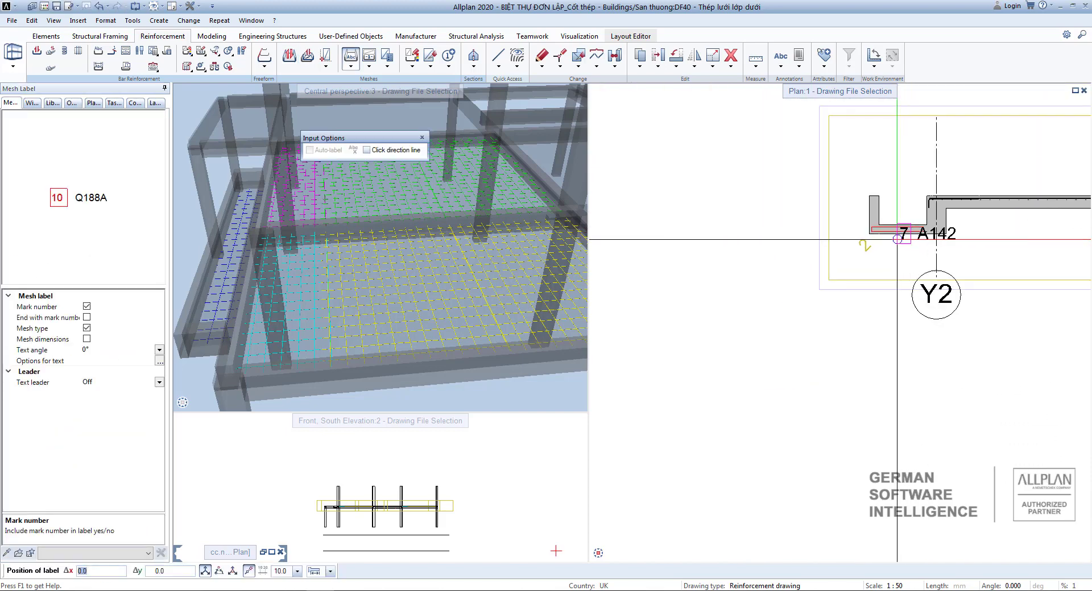
pyautogui.click(926, 246)
# Try to place the mesh shape linearly in the plan, without automatic placement, along the full lower edge of the narrow middle slab strip
pyautogui.scroll(-3, 932, 242)
pyautogui.scroll(-2, 932, 250)
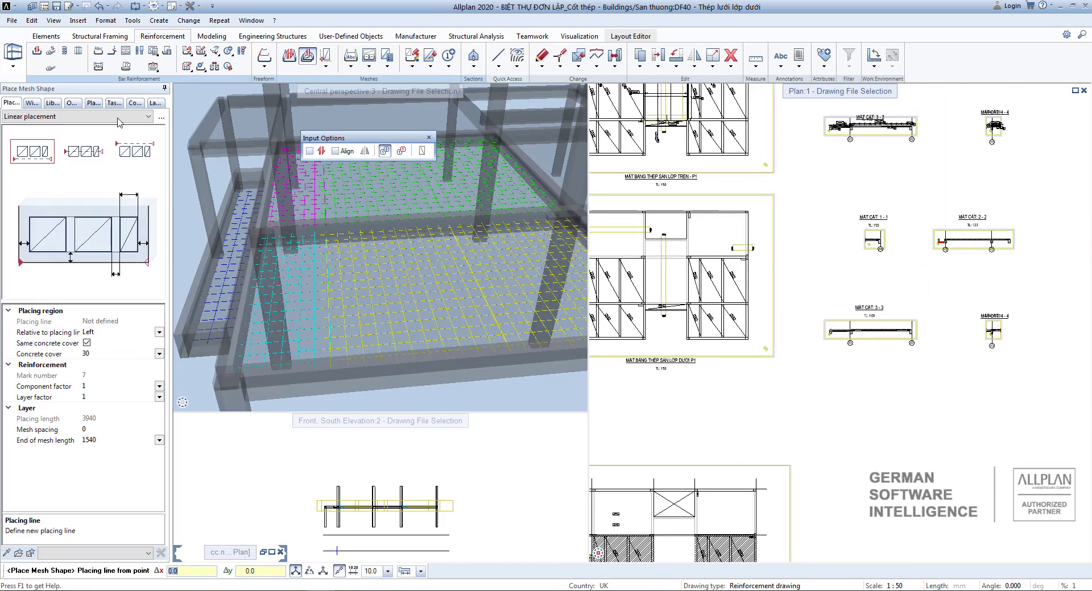
pyautogui.scroll(6, 605, 306)
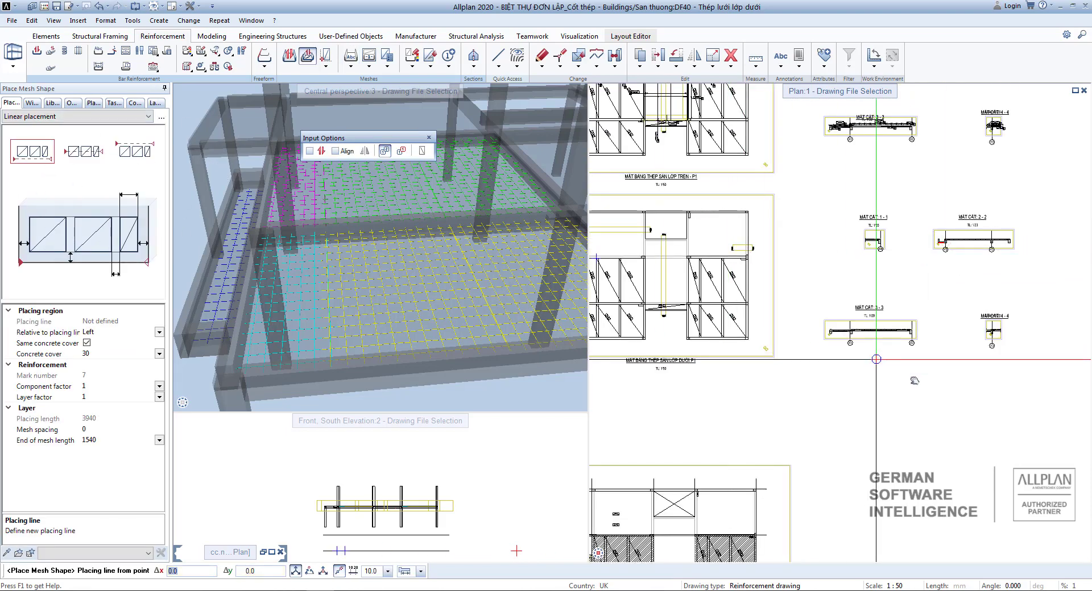
pyautogui.click(310, 151)
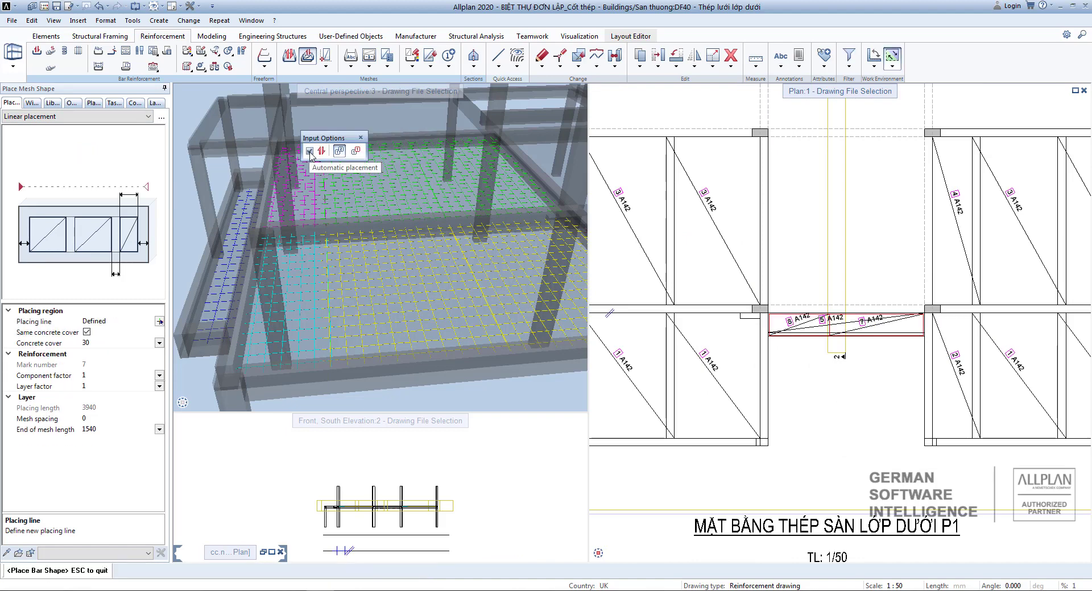
pyautogui.click(309, 151)
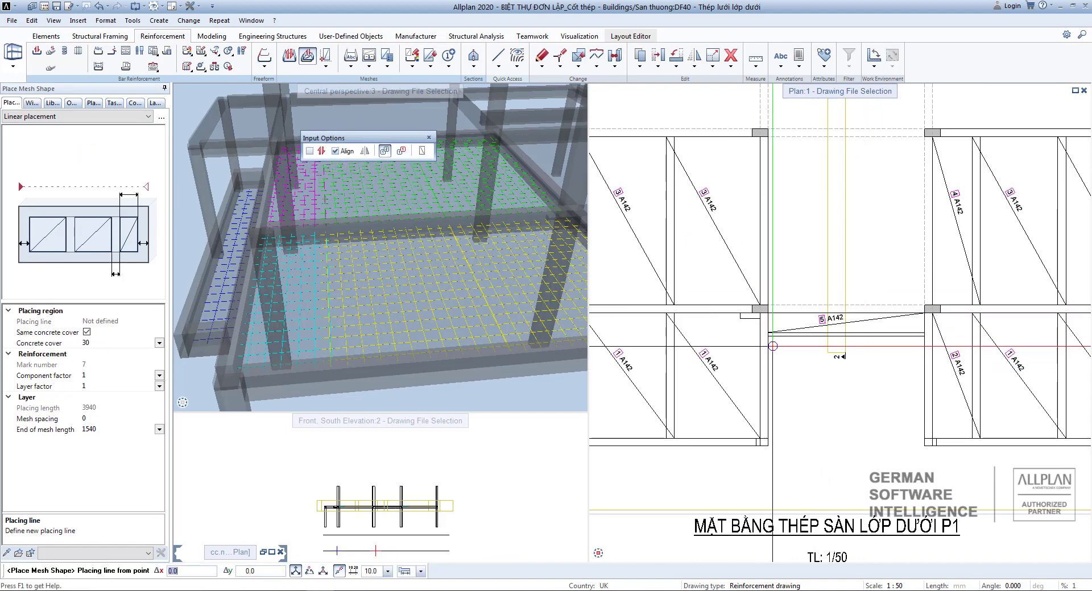
pyautogui.click(767, 337)
pyautogui.click(922, 336)
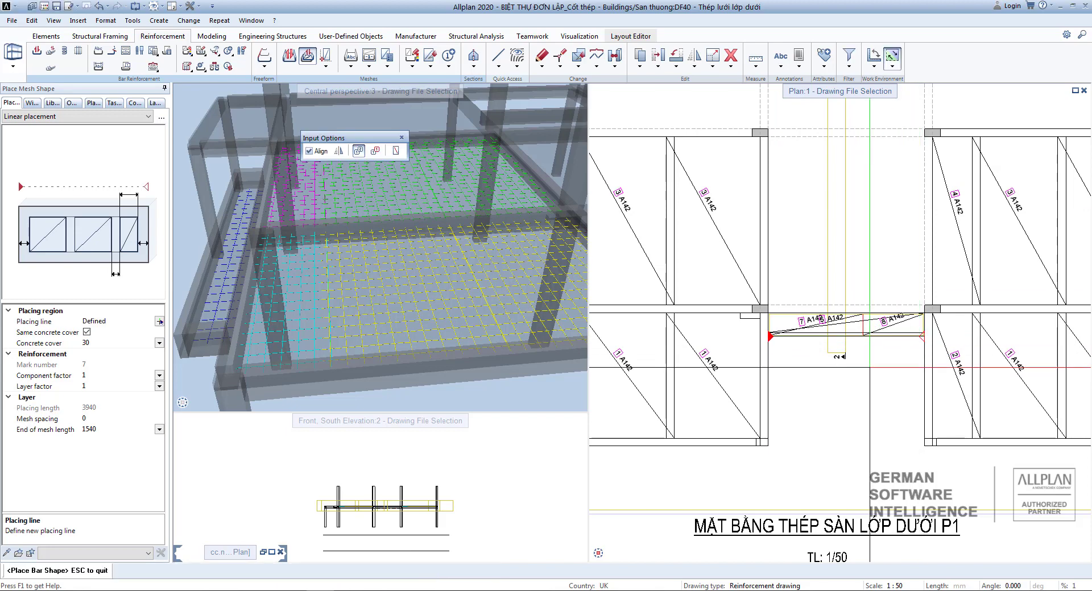
pyautogui.press('Escape')
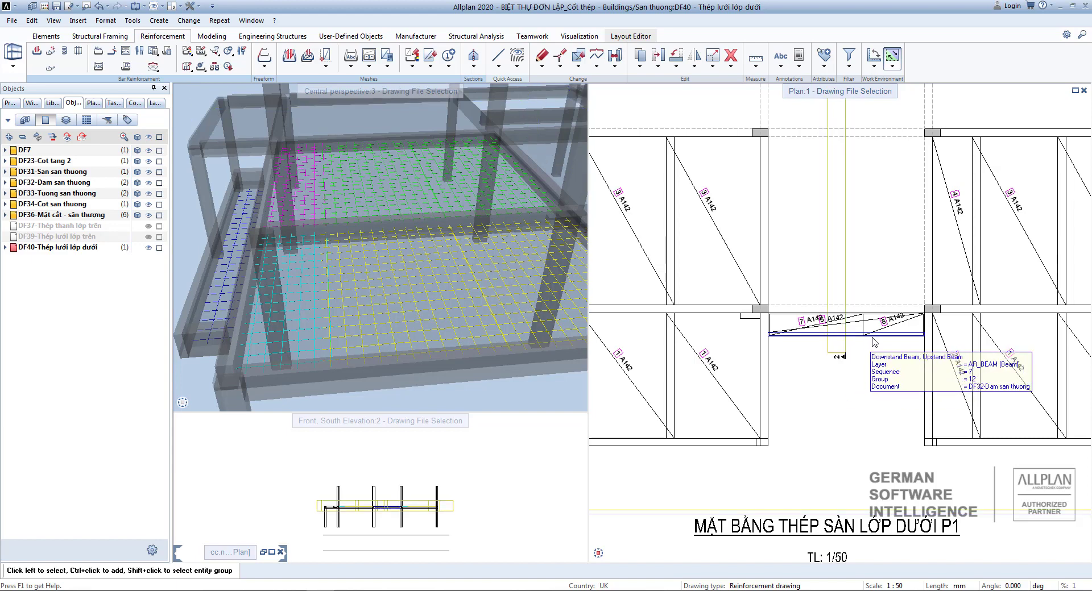
# Examine how the placed mesh pieces lie in the narrow middle slab strip of the bottom-layer plan
pyautogui.scroll(5, 886, 333)
pyautogui.scroll(-5, 887, 332)
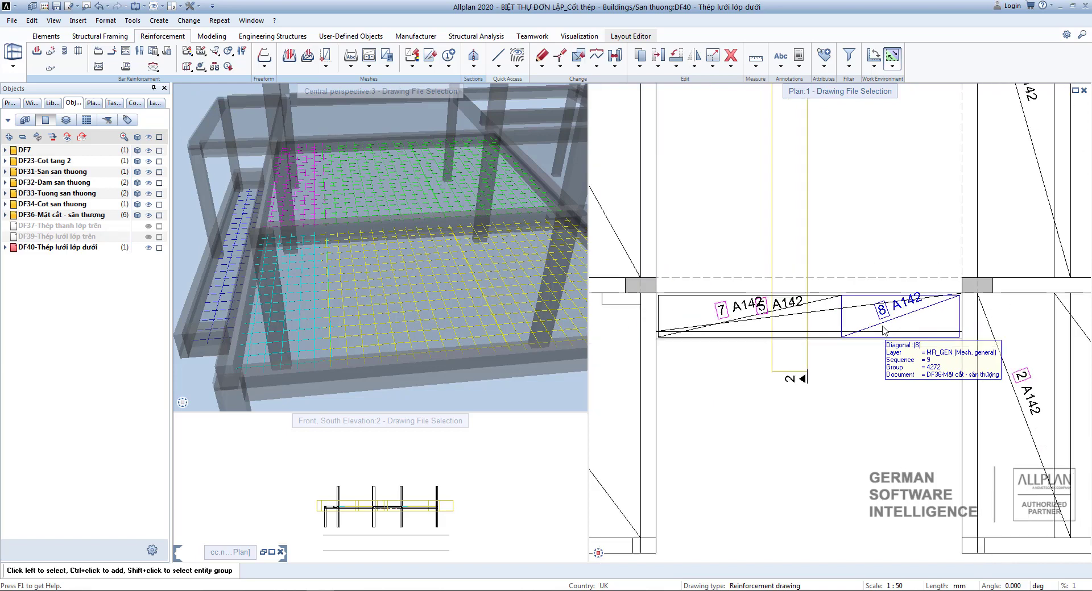
pyautogui.scroll(5, 887, 318)
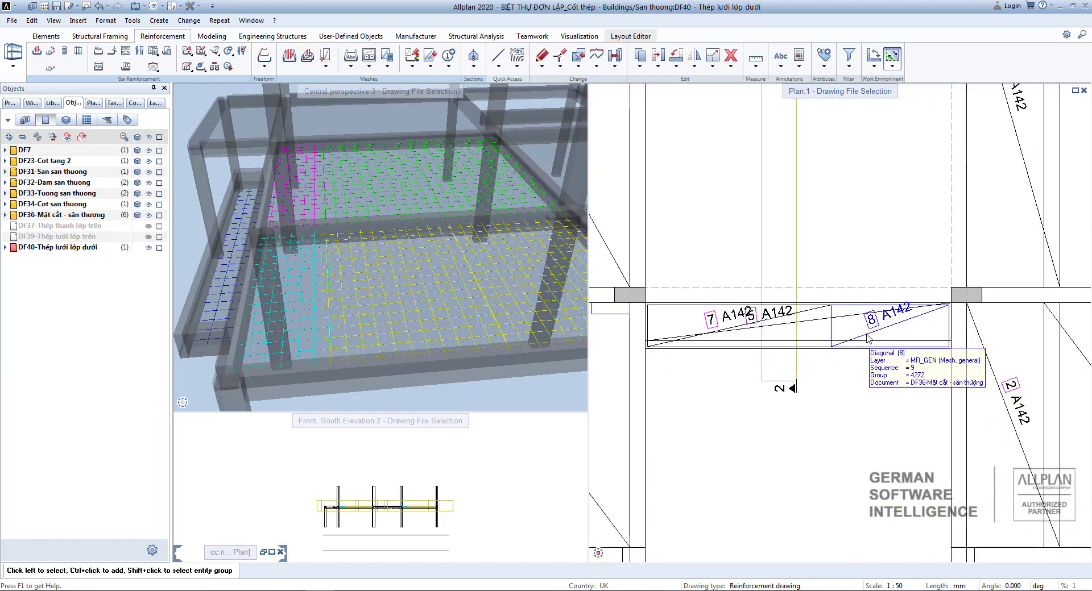
pyautogui.scroll(2, 868, 338)
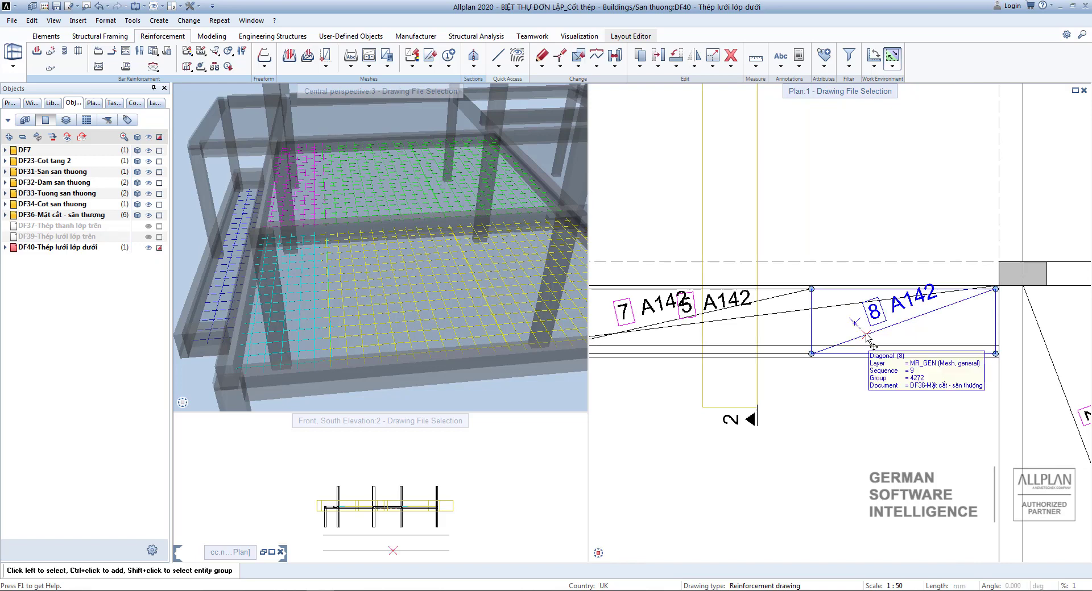
pyautogui.press('Escape')
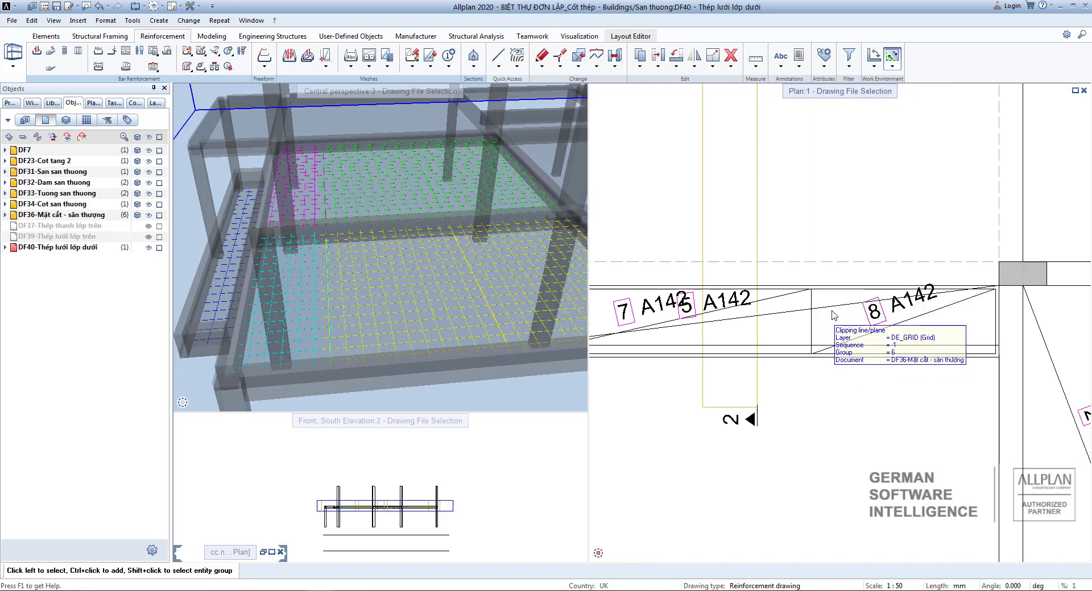
pyautogui.scroll(-4, 851, 314)
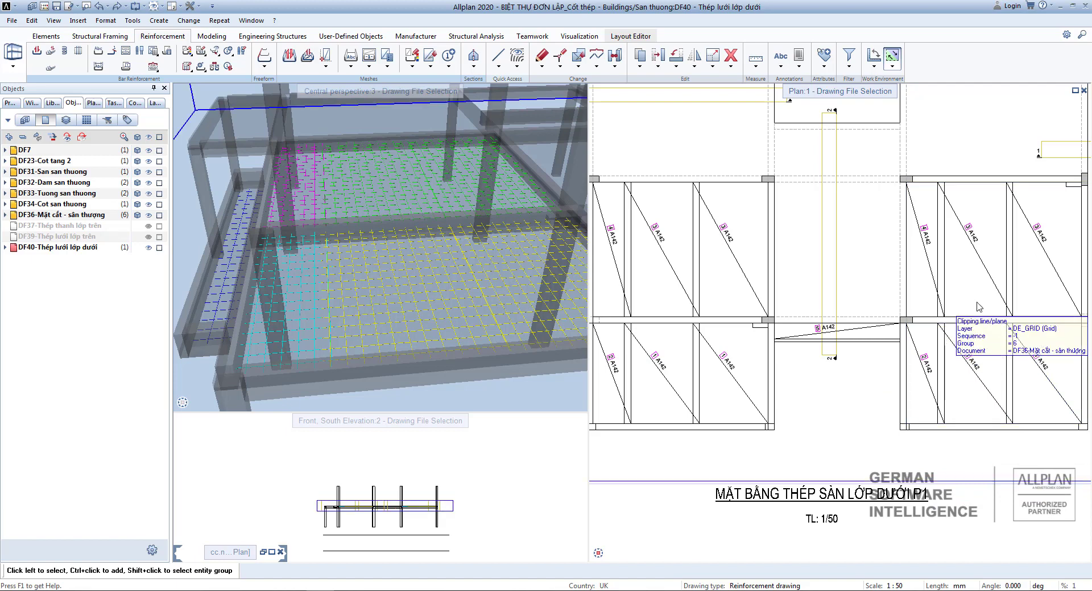
# Start an edge reinforcement in the bottom-layer plan, with its first edge point at the lower-left inner corner of the lower-right slab bay
pyautogui.moveTo(981, 306); pyautogui.dragTo(944, 321, button='middle')
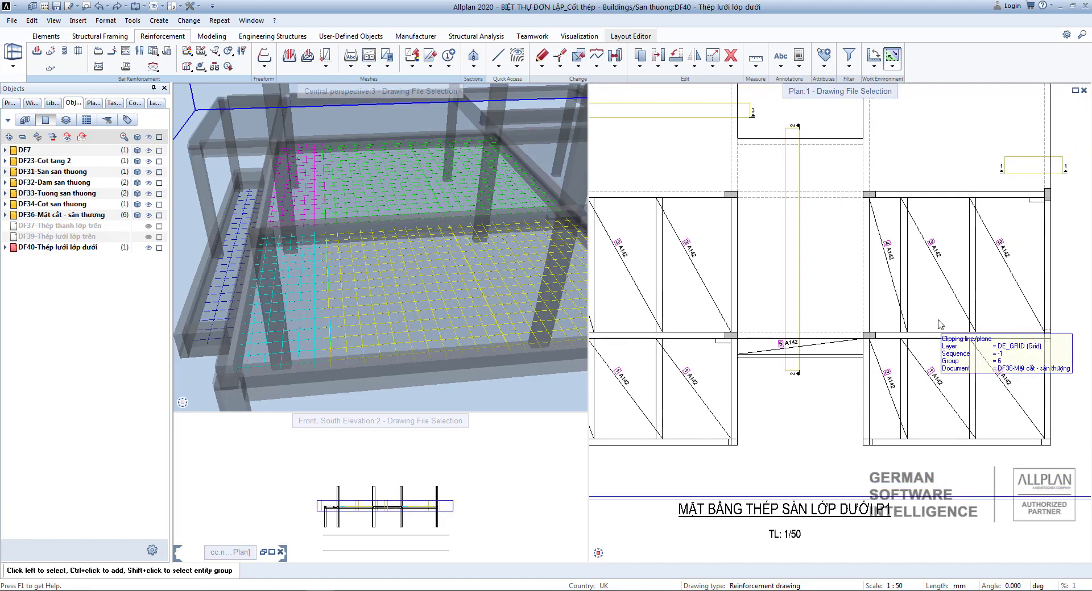
pyautogui.click(78, 50)
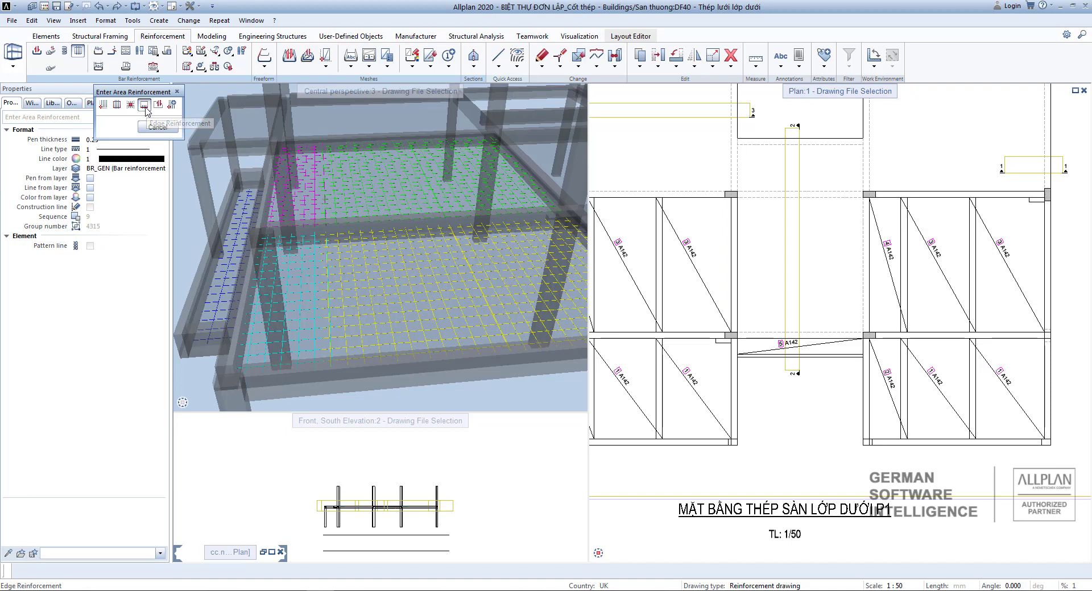
pyautogui.click(147, 111)
pyautogui.scroll(-4, 816, 340)
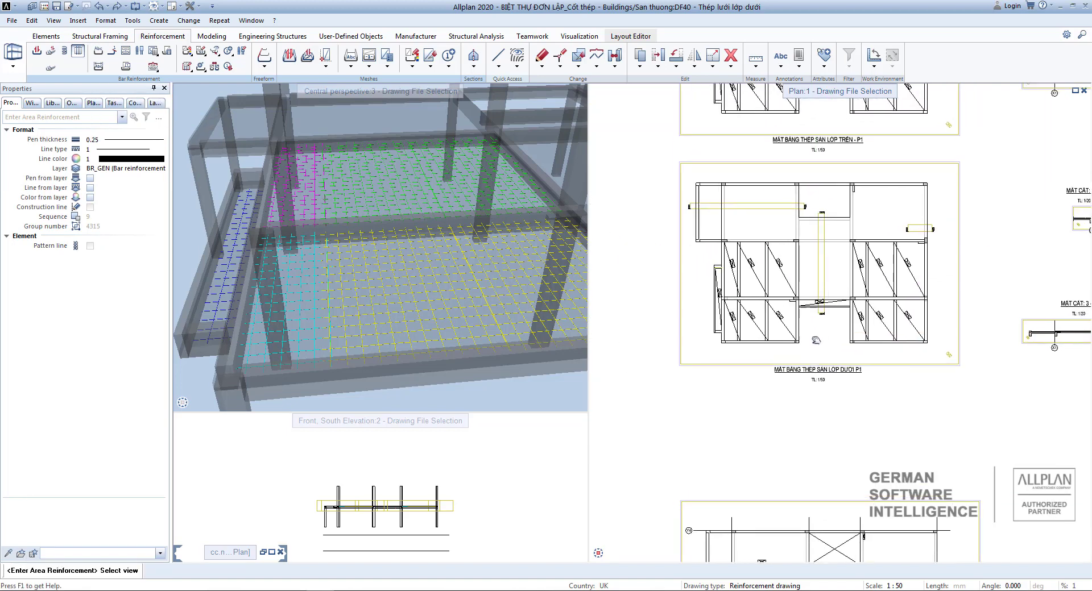
pyautogui.scroll(4, 816, 340)
pyautogui.scroll(-1, 794, 352)
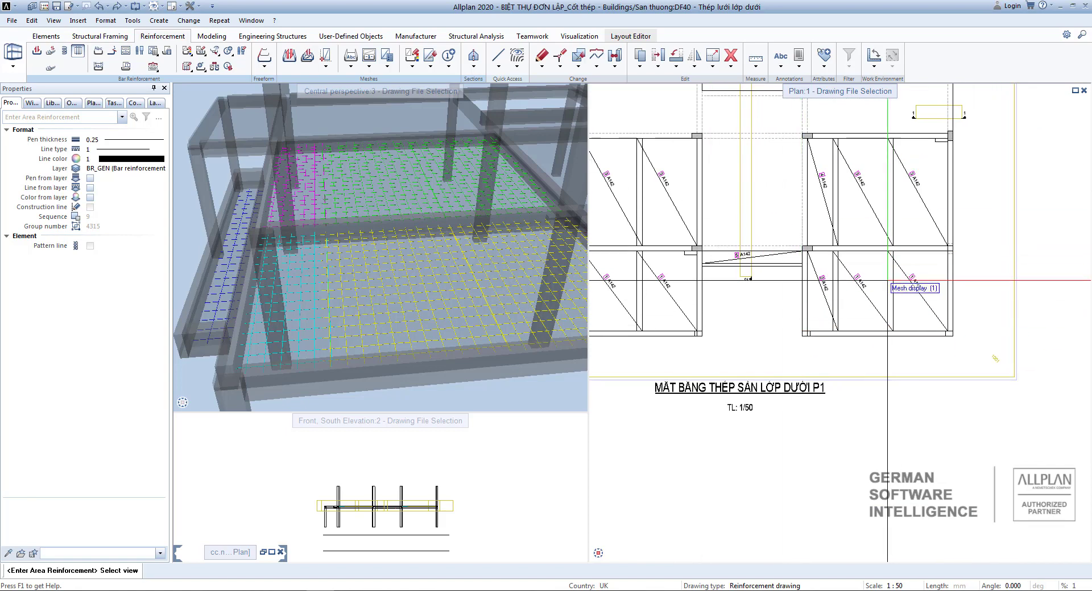
pyautogui.click(794, 352)
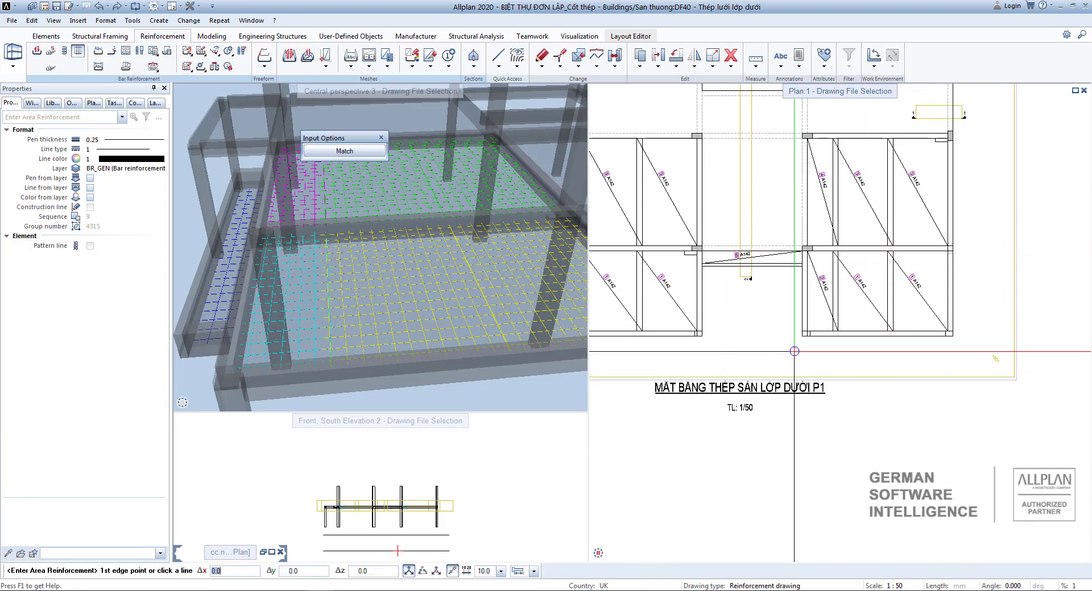
pyautogui.scroll(5, 801, 341)
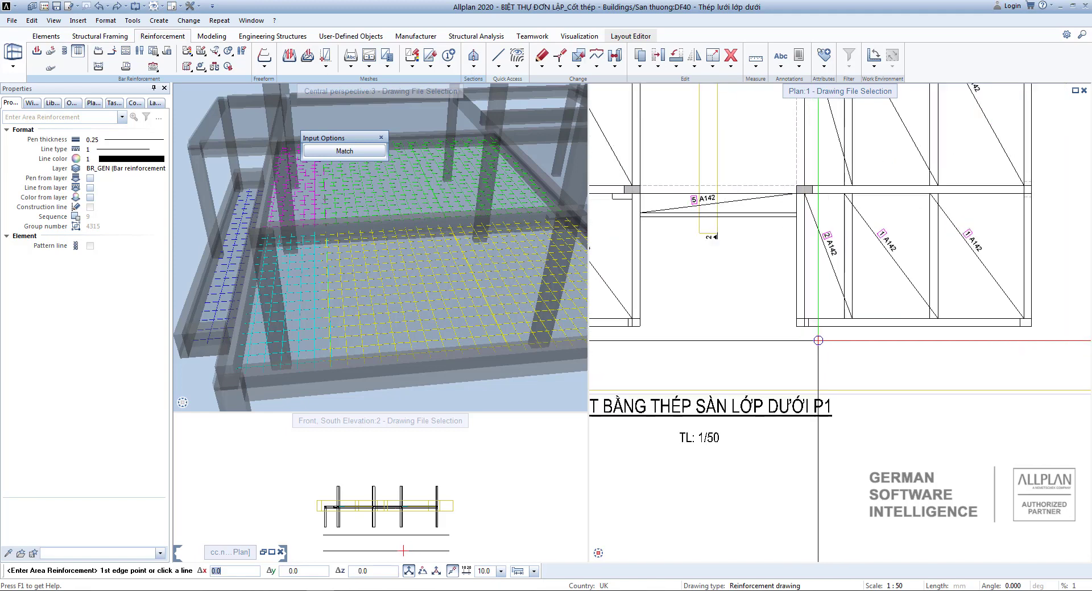
pyautogui.scroll(-1, 796, 332)
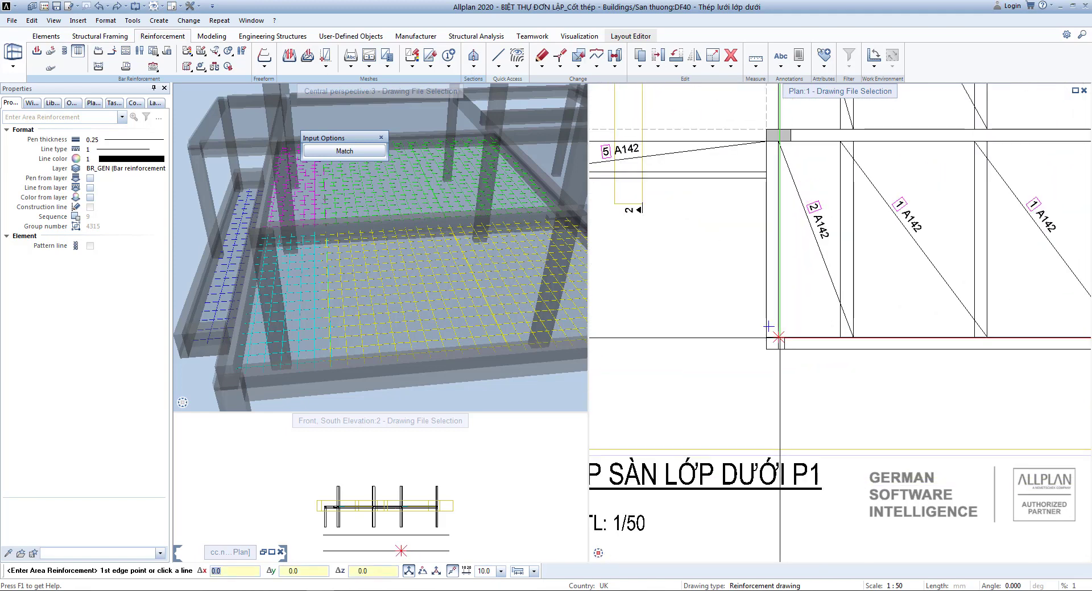
pyautogui.click(778, 337)
pyautogui.scroll(-2, 852, 341)
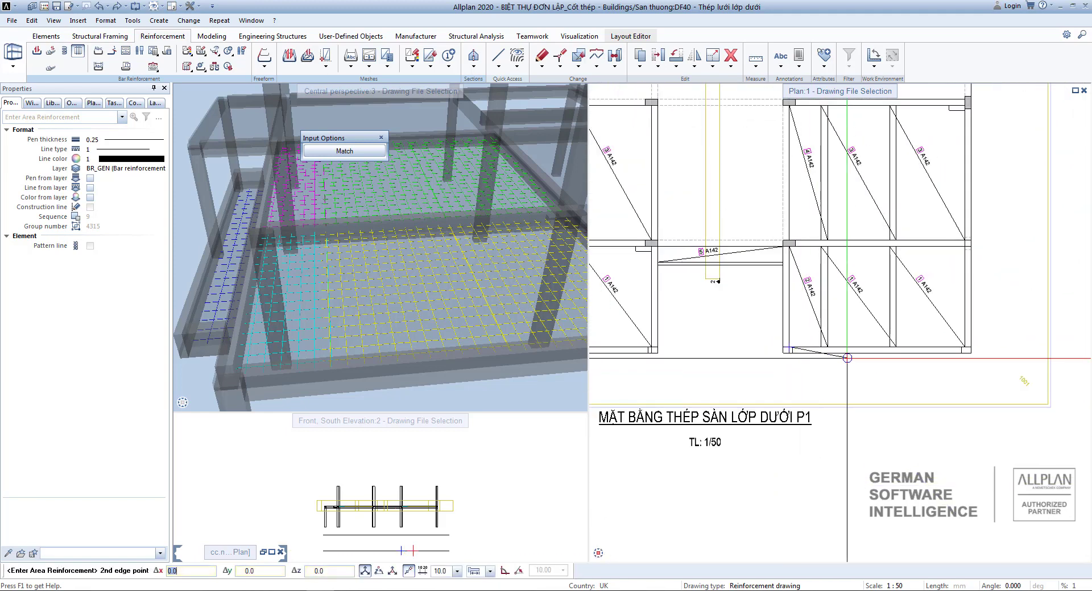
# End the reinforced edge at the bay's lower-right inner corner and direct its placing region up into the slab
pyautogui.scroll(3, 972, 346)
pyautogui.scroll(2, 972, 346)
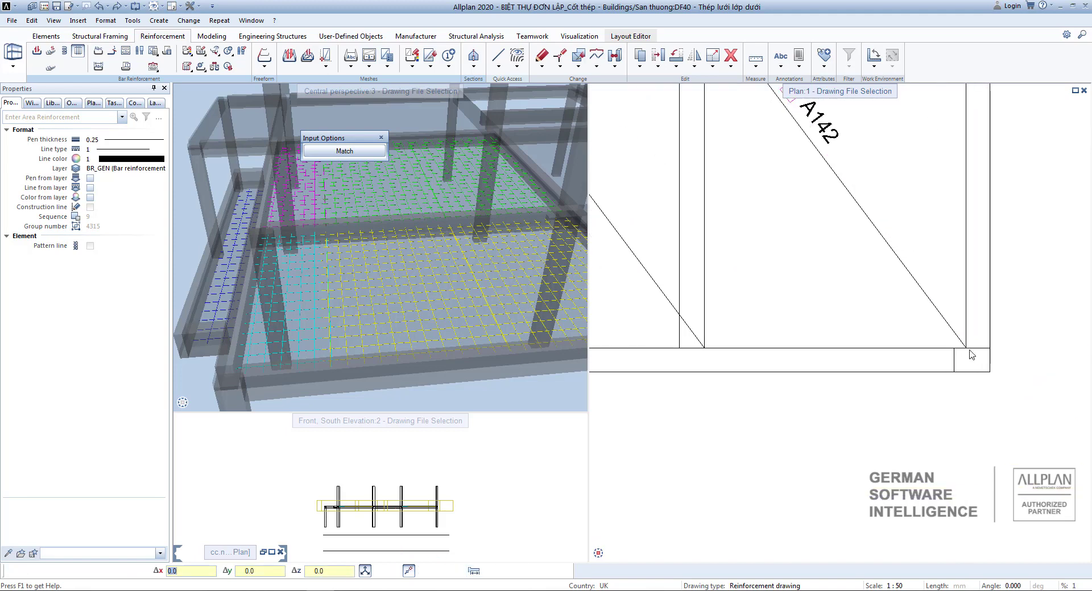
pyautogui.click(970, 353)
pyautogui.scroll(-2, 971, 353)
pyautogui.scroll(1, 958, 356)
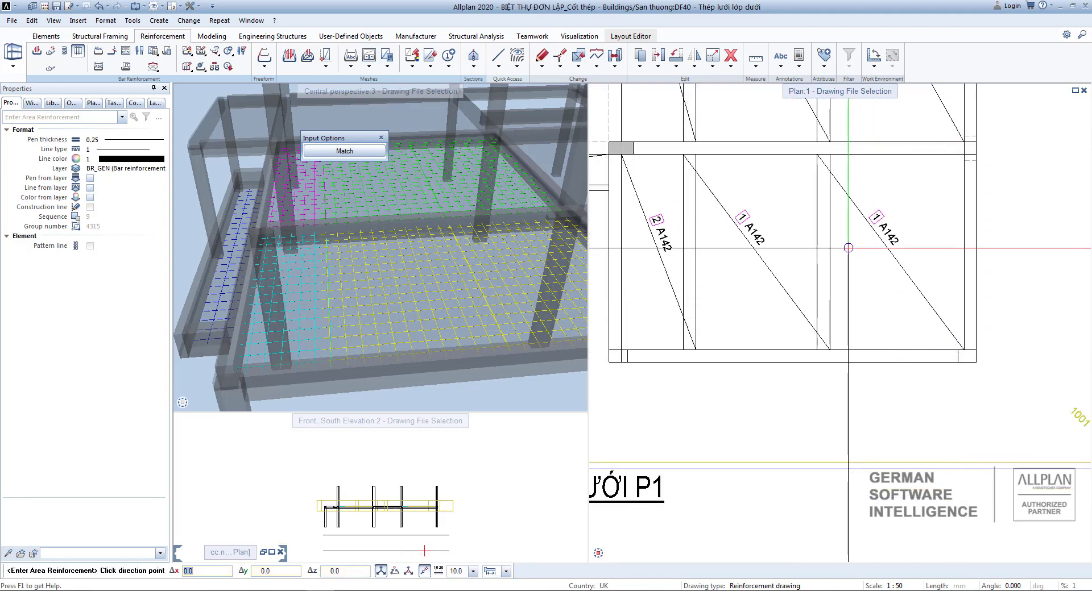
pyautogui.click(848, 247)
pyautogui.scroll(-1, 848, 247)
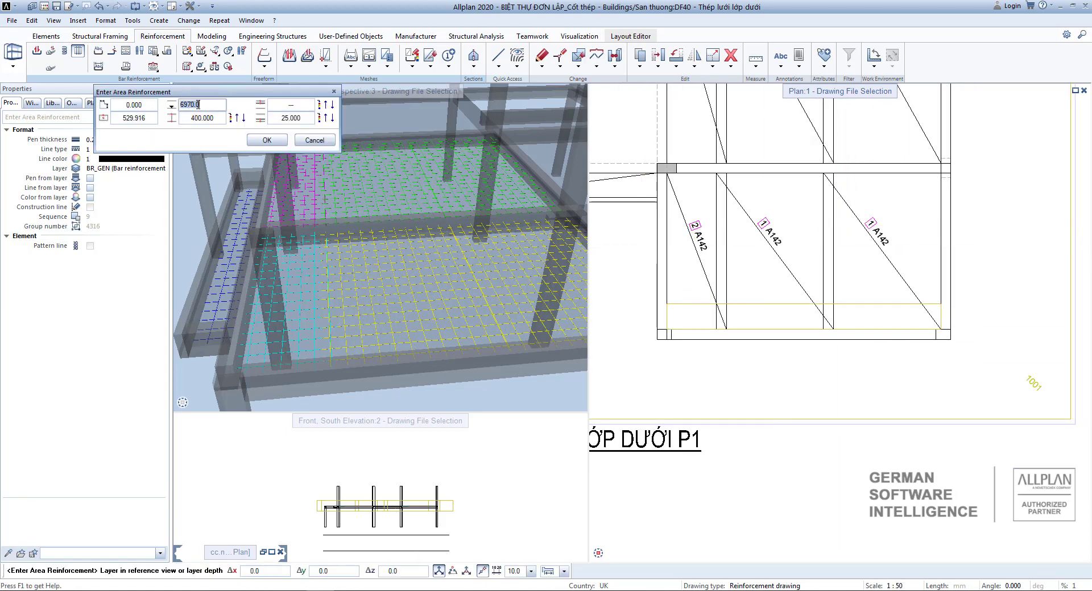
# Take the reinforcement's layer depth from the slab's underside corner beside the beam in the section and accept the placing region with 25 cover
pyautogui.scroll(-5, 896, 360)
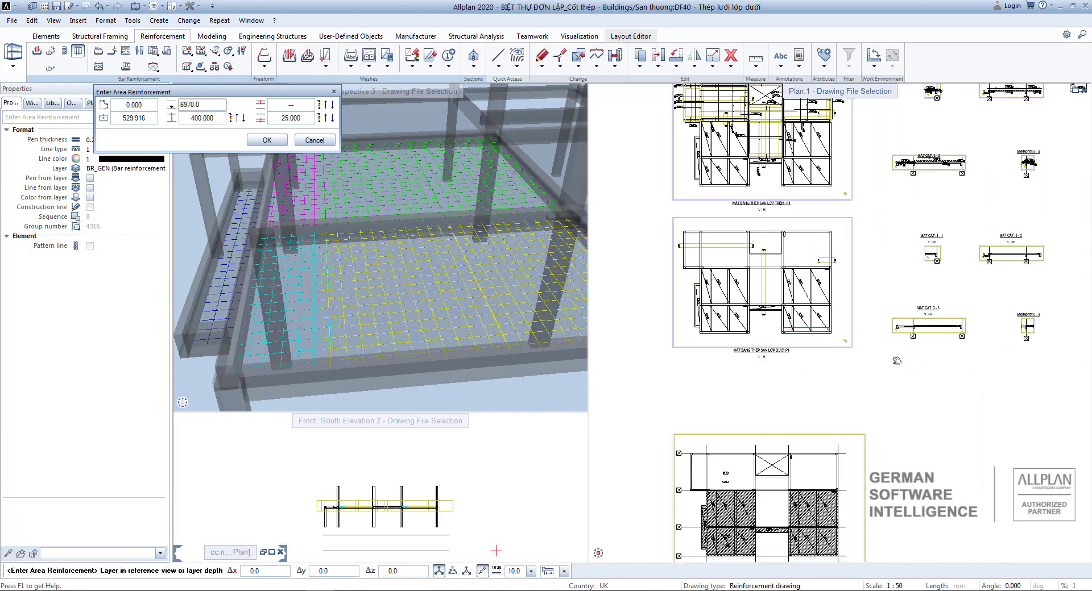
pyautogui.scroll(8, 969, 367)
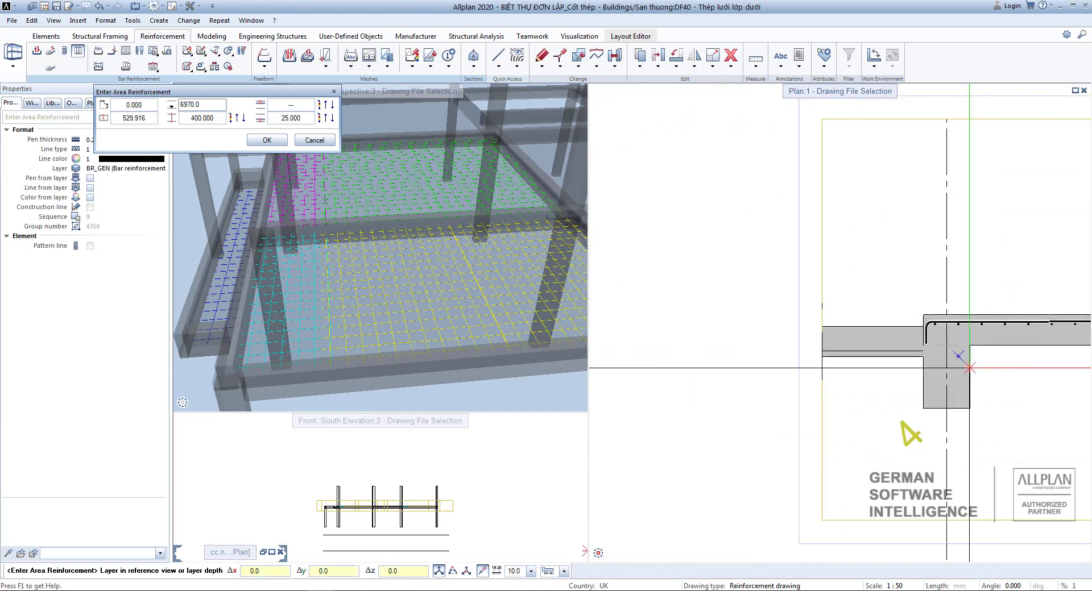
pyautogui.scroll(3, 970, 368)
pyautogui.scroll(-2, 898, 334)
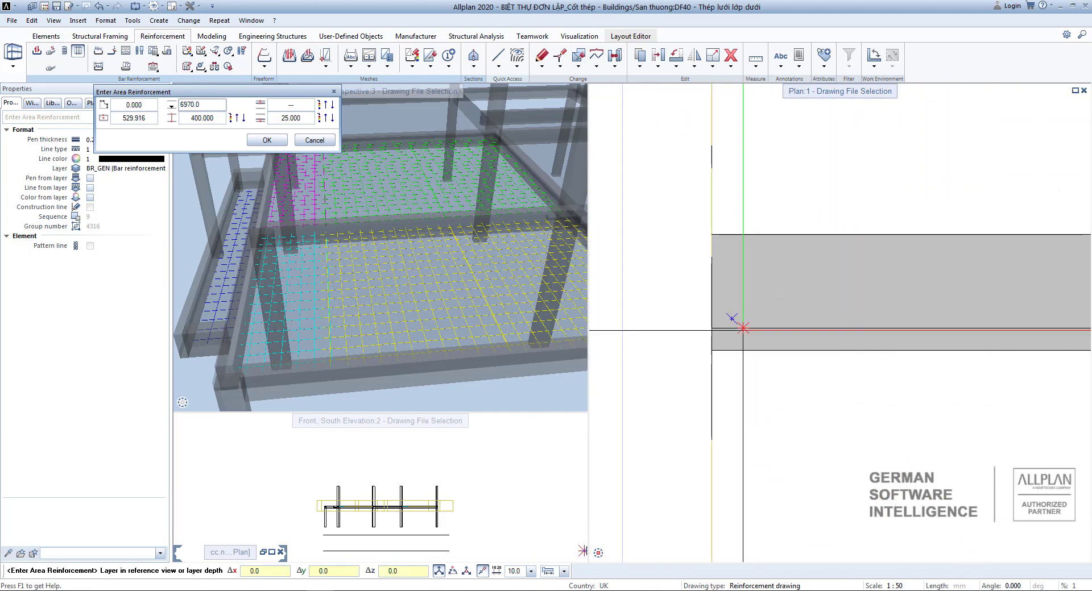
pyautogui.scroll(3, 841, 328)
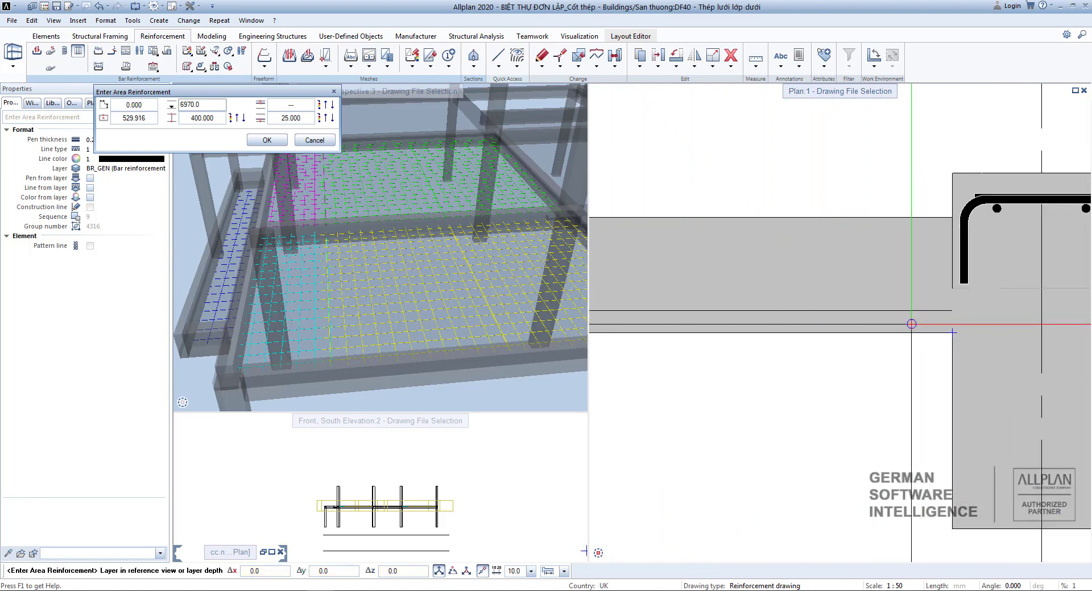
pyautogui.scroll(2, 1005, 329)
pyautogui.scroll(2, 912, 310)
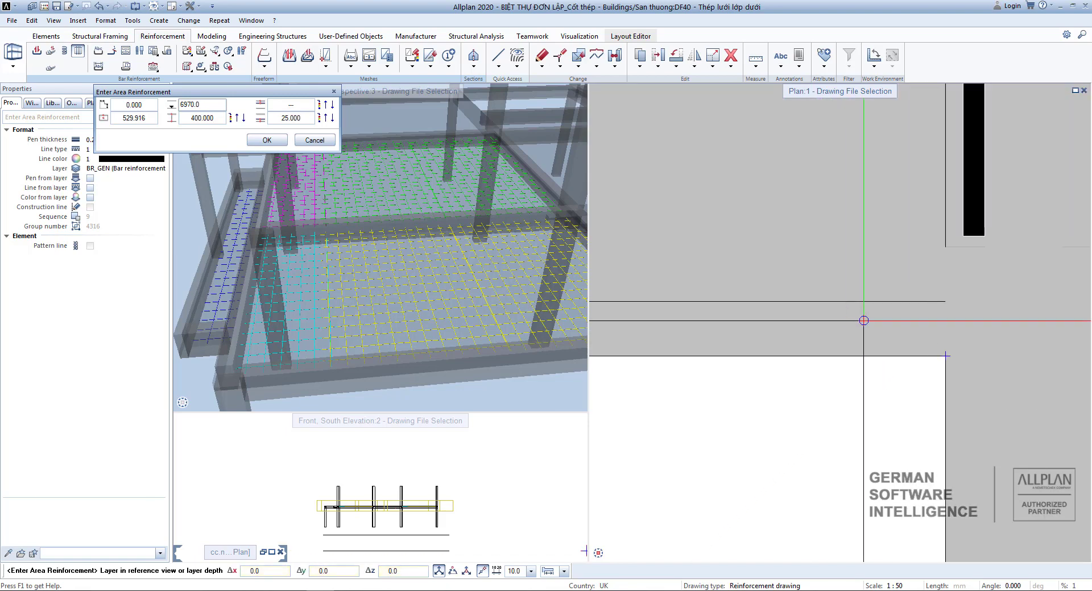
pyautogui.scroll(-1, 929, 313)
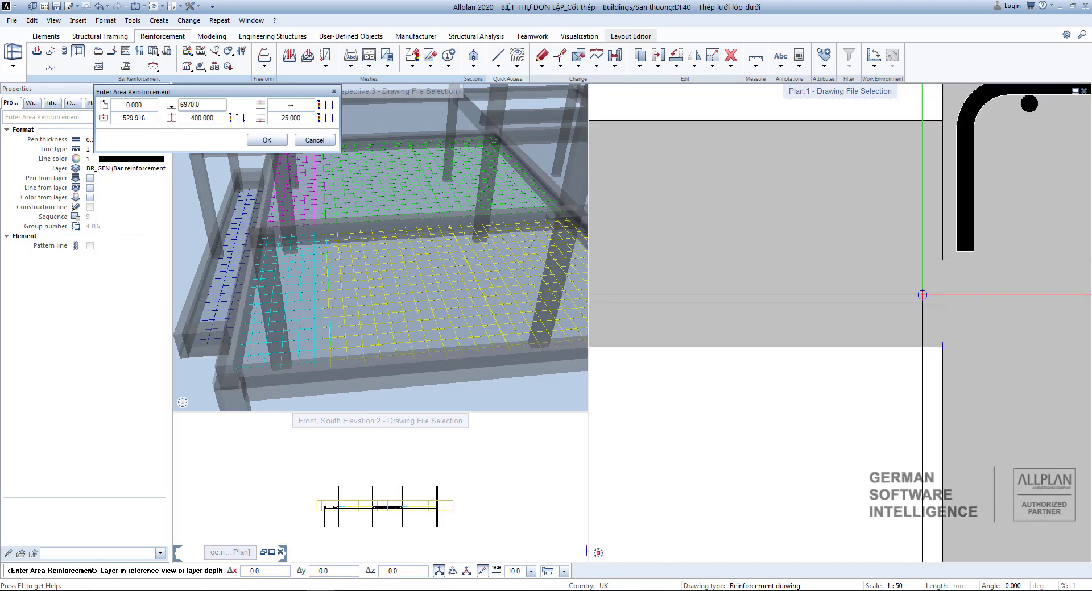
pyautogui.scroll(1, 942, 349)
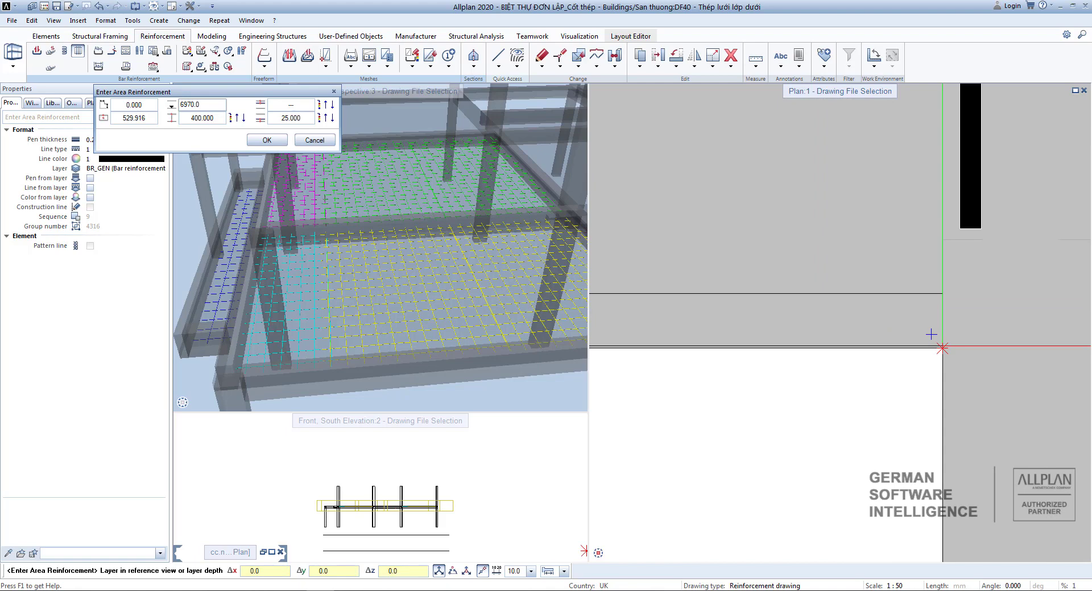
pyautogui.press('Return')
pyautogui.scroll(-2, 829, 330)
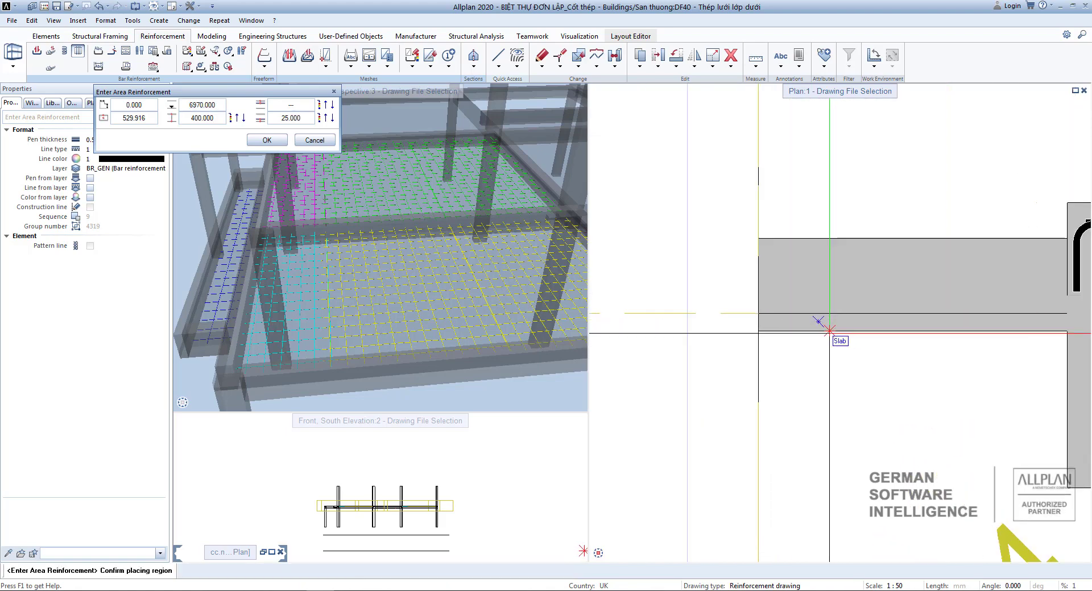
pyautogui.scroll(-1, 886, 443)
pyautogui.click(267, 140)
# Accept the edge bars at 10 mm diameter and 100 mm spacing, with the -100 bent start shape and different mark numbers
pyautogui.scroll(-10, 897, 278)
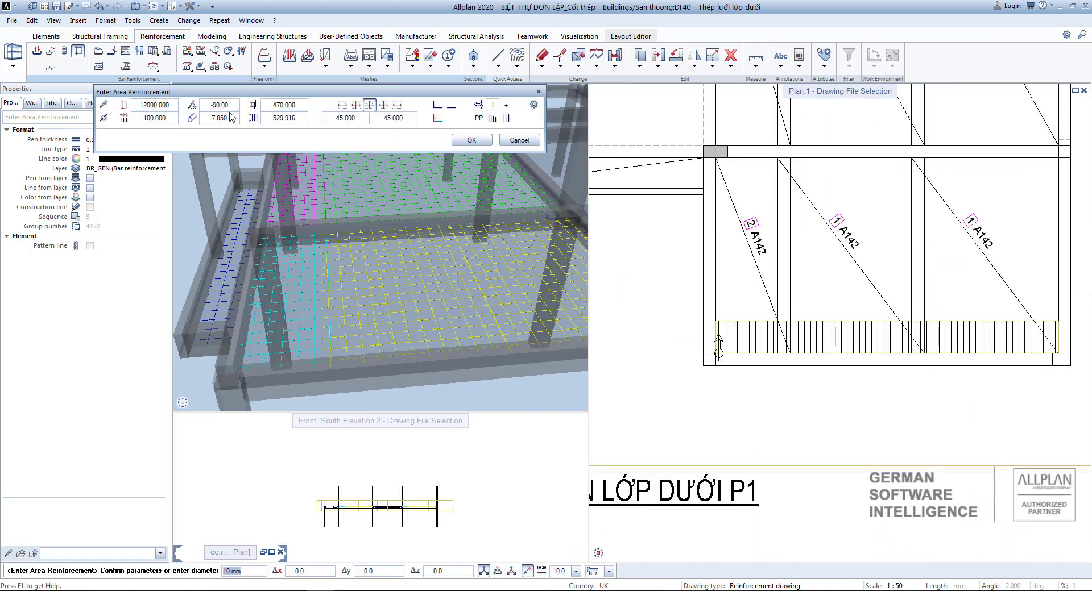
pyautogui.click(437, 107)
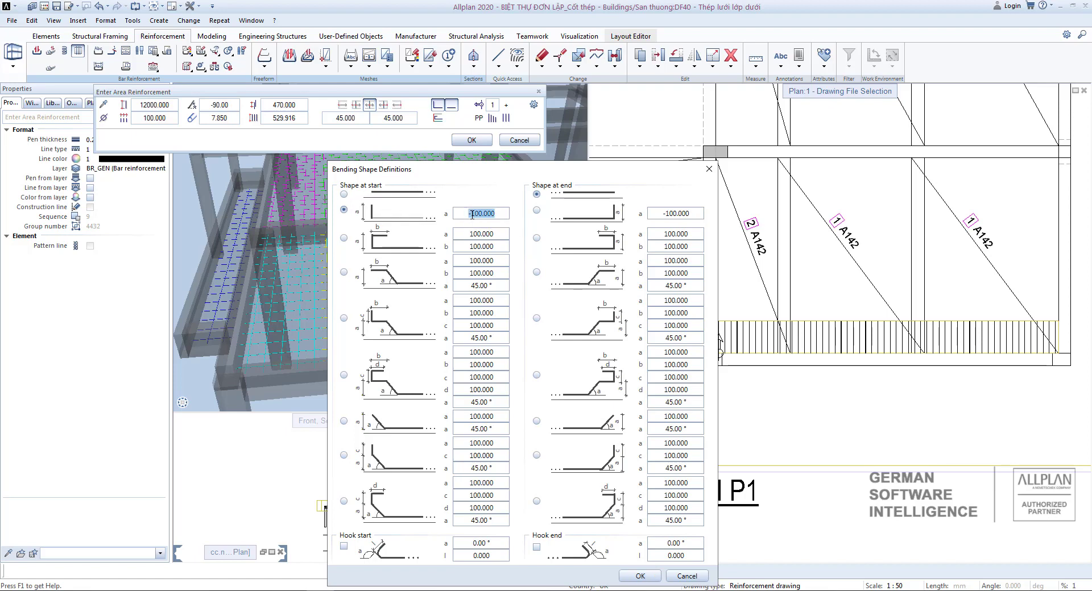
pyautogui.click(642, 576)
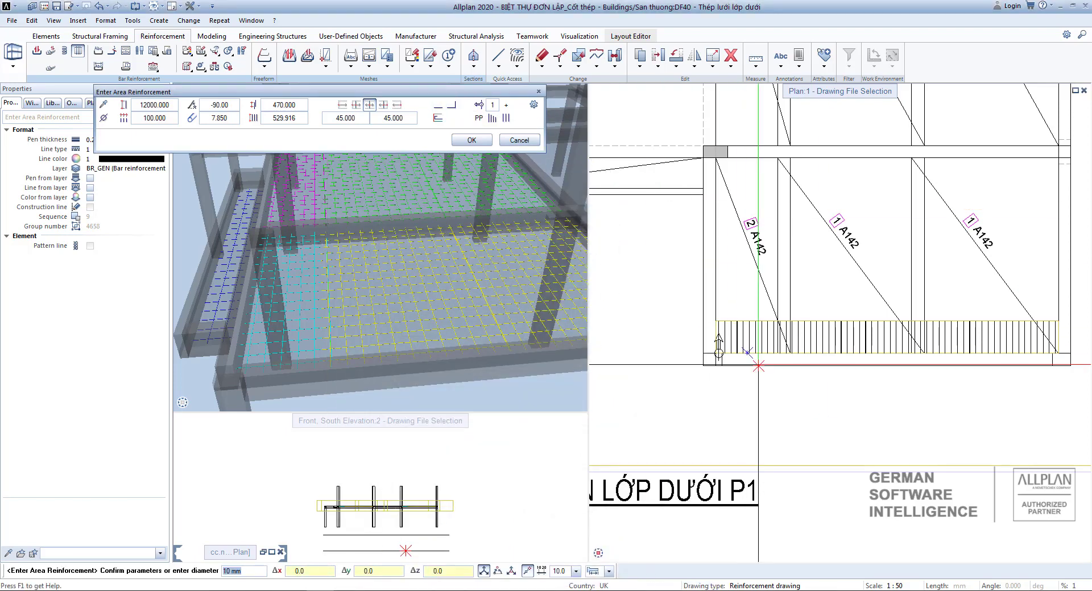
pyautogui.click(478, 107)
pyautogui.click(359, 245)
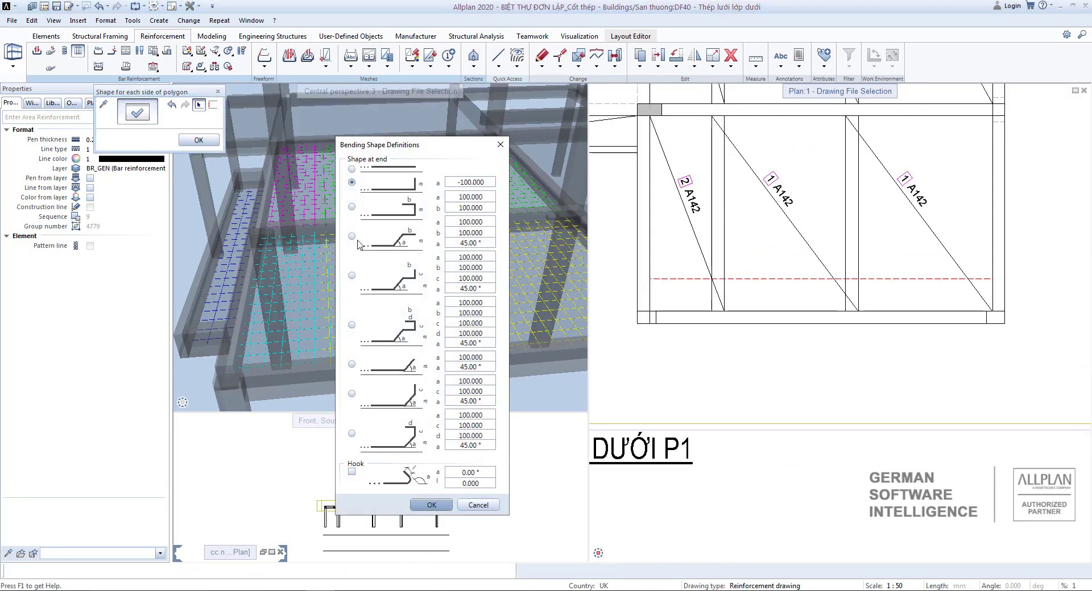
pyautogui.click(432, 504)
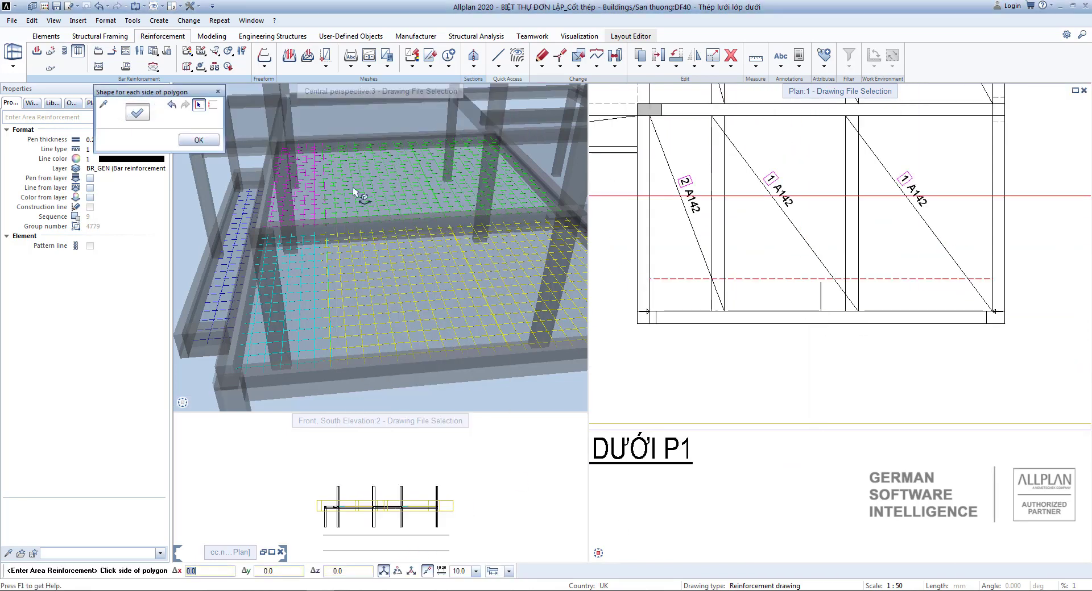
pyautogui.press('Escape')
pyautogui.click(507, 118)
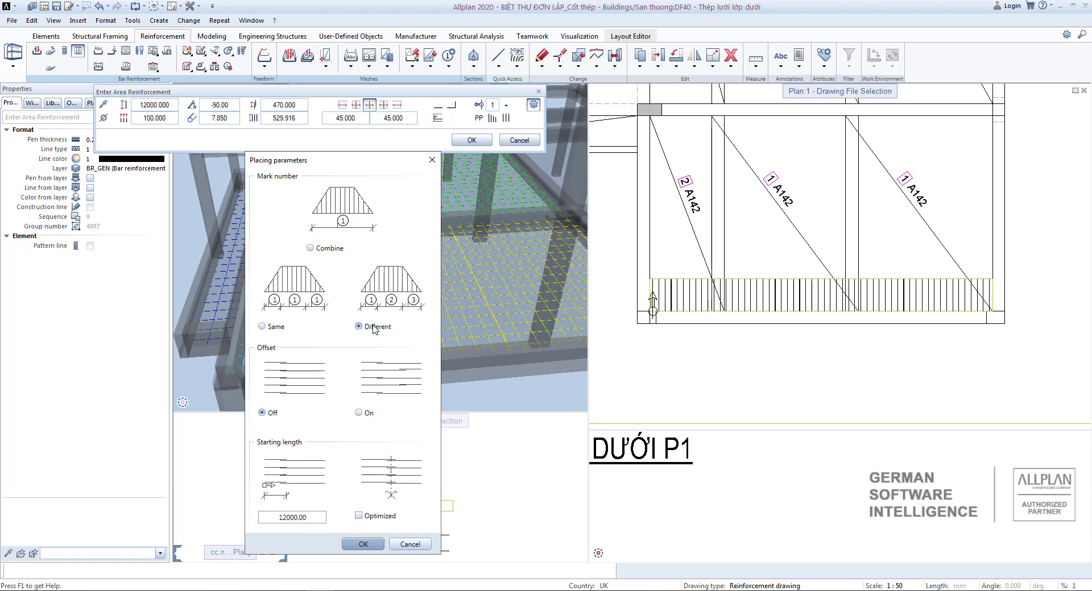
pyautogui.click(362, 544)
pyautogui.click(471, 140)
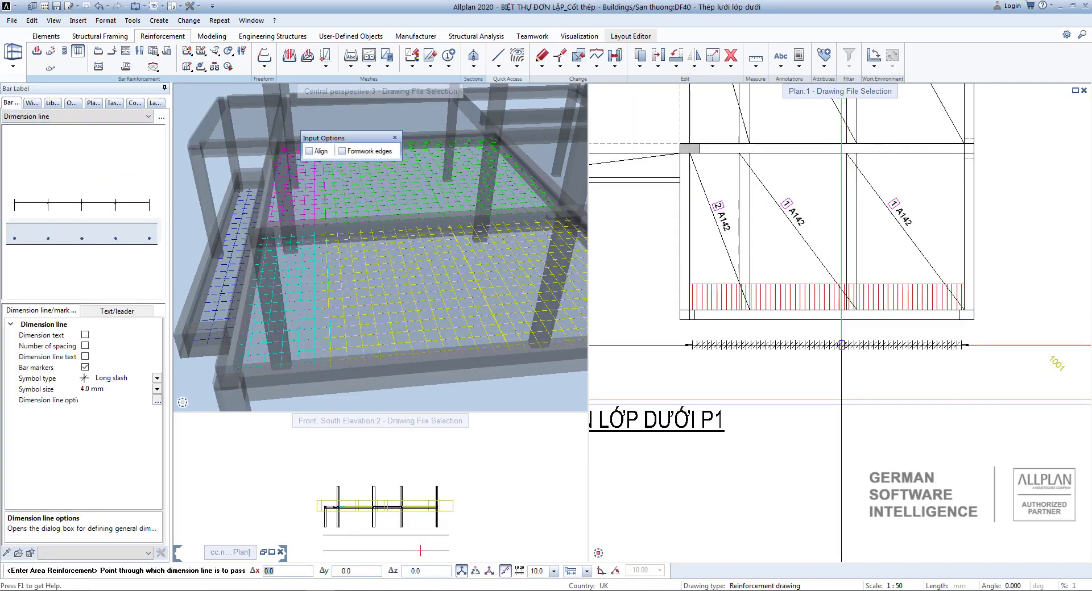
# Place the edge bars' dimension line just below the slab bay and their label underneath it, and finish the area reinforcement
pyautogui.click(833, 334)
pyautogui.scroll(5, 841, 353)
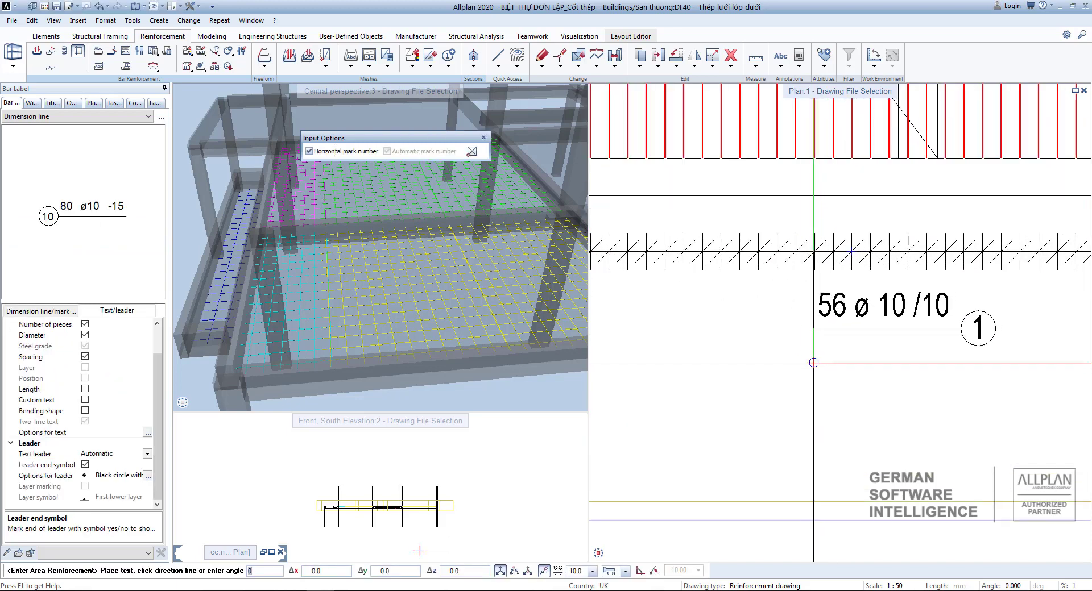
pyautogui.click(790, 354)
pyautogui.scroll(-5, 830, 222)
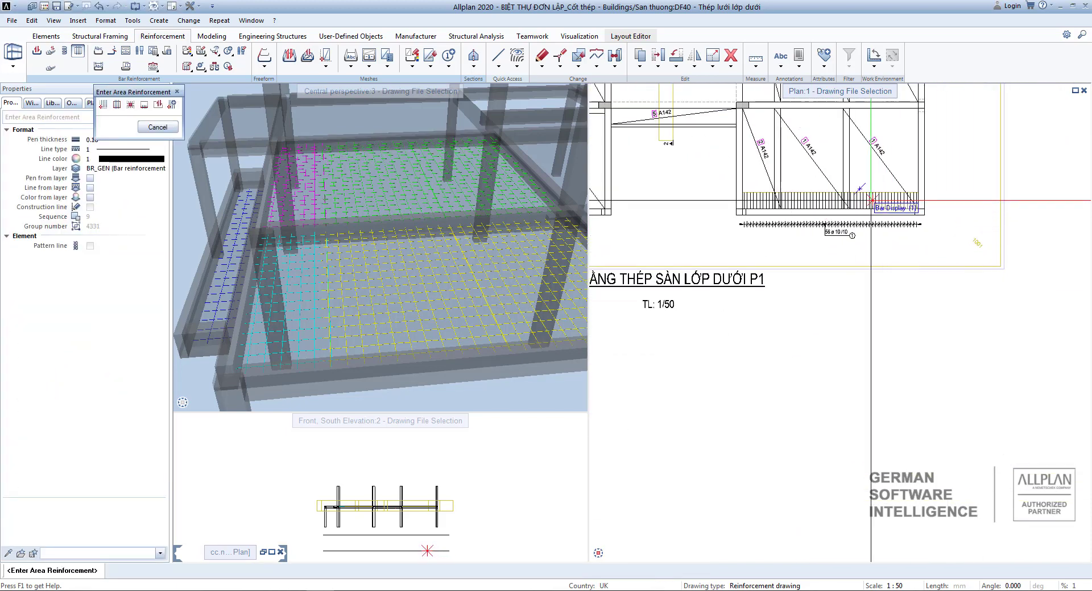
pyautogui.press('Escape')
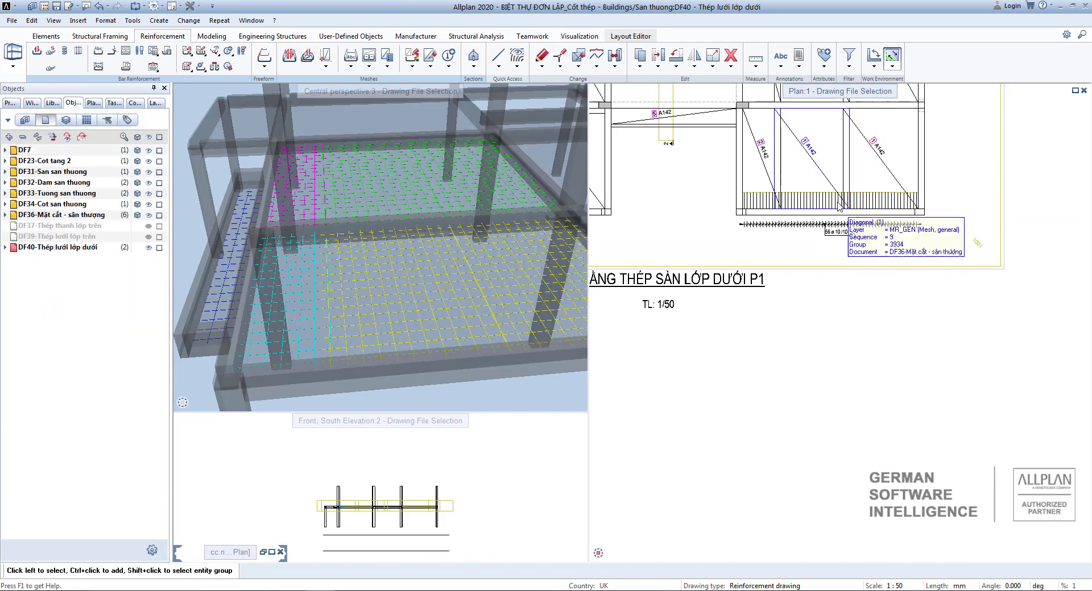
# Move the placed edge bars straight down from the edge beam's inner line to its outer line
pyautogui.scroll(1, 933, 210)
pyautogui.scroll(2, 768, 230)
pyautogui.scroll(-3, 766, 230)
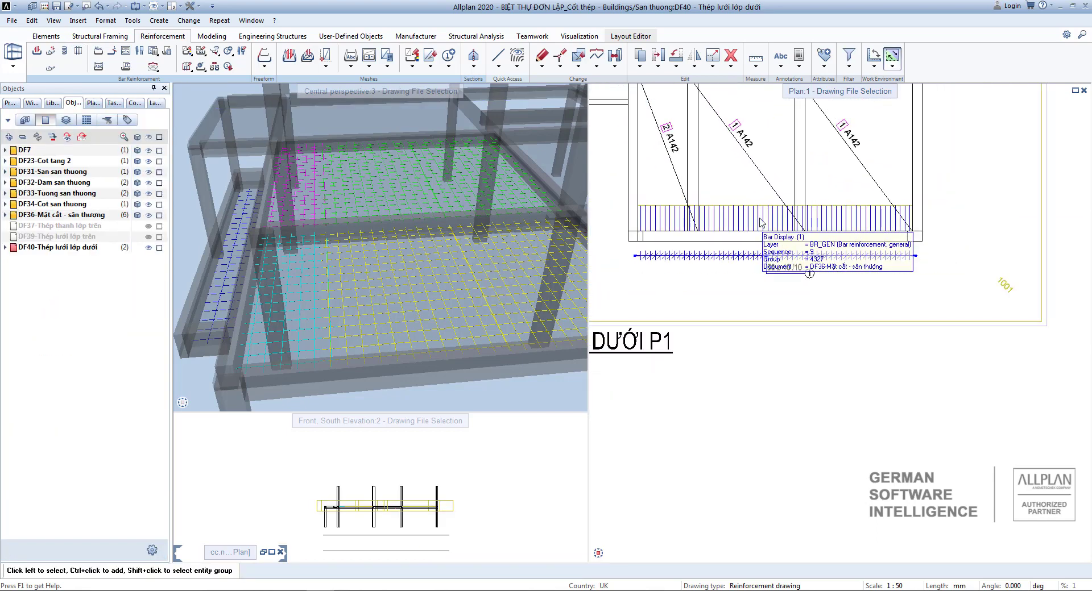
pyautogui.scroll(-1, 766, 229)
pyautogui.scroll(4, 773, 225)
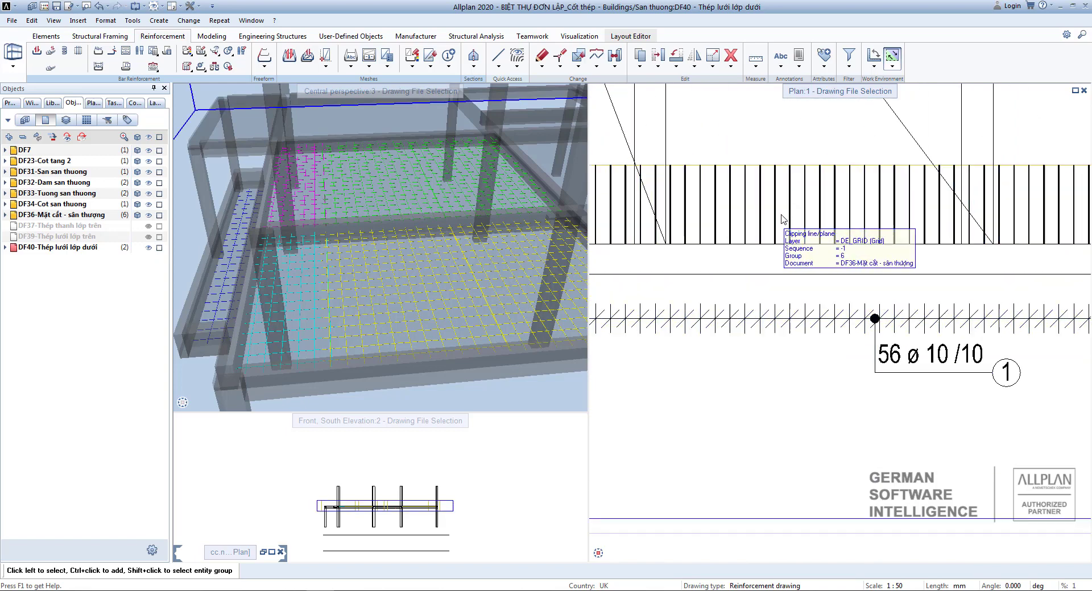
pyautogui.click(787, 238)
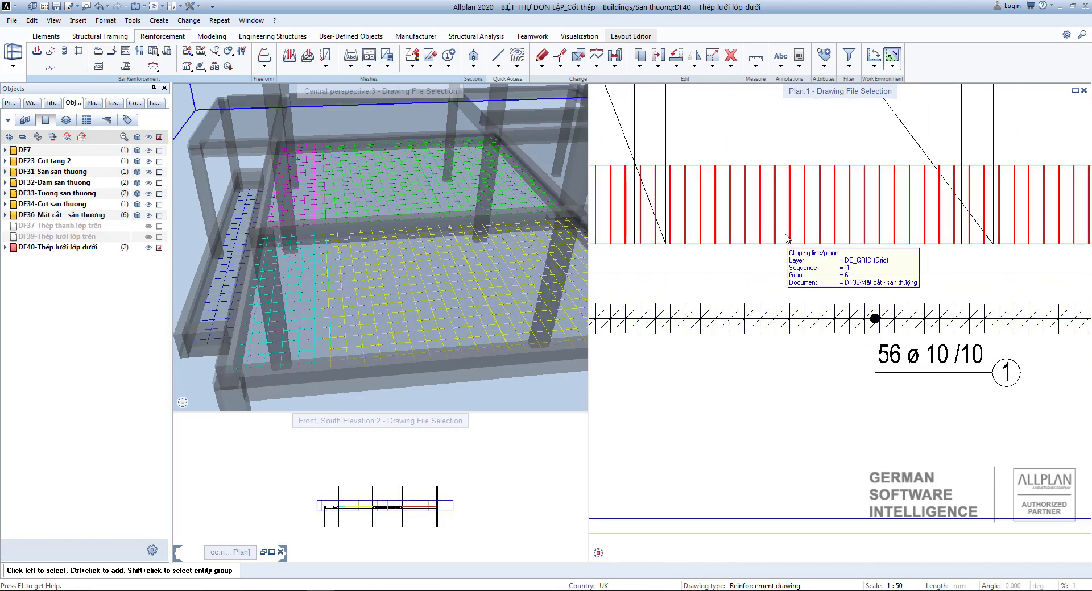
pyautogui.press('m')
pyautogui.scroll(1, 795, 251)
pyautogui.scroll(-4, 741, 263)
pyautogui.moveTo(740, 263); pyautogui.dragTo(904, 257, button='middle')
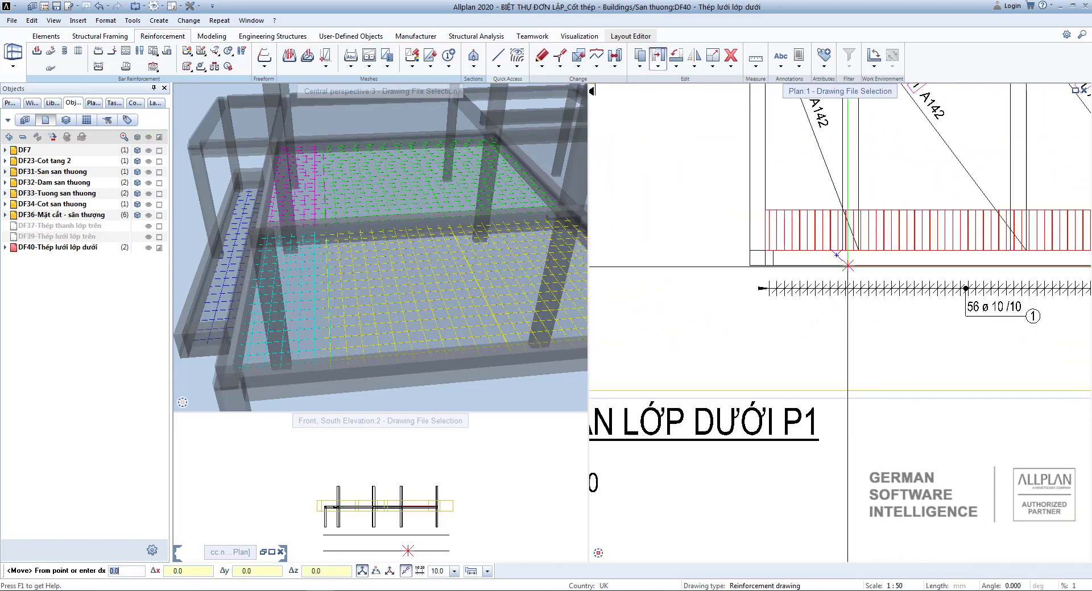
pyautogui.scroll(5, 769, 259)
pyautogui.scroll(2, 773, 257)
pyautogui.click(801, 212)
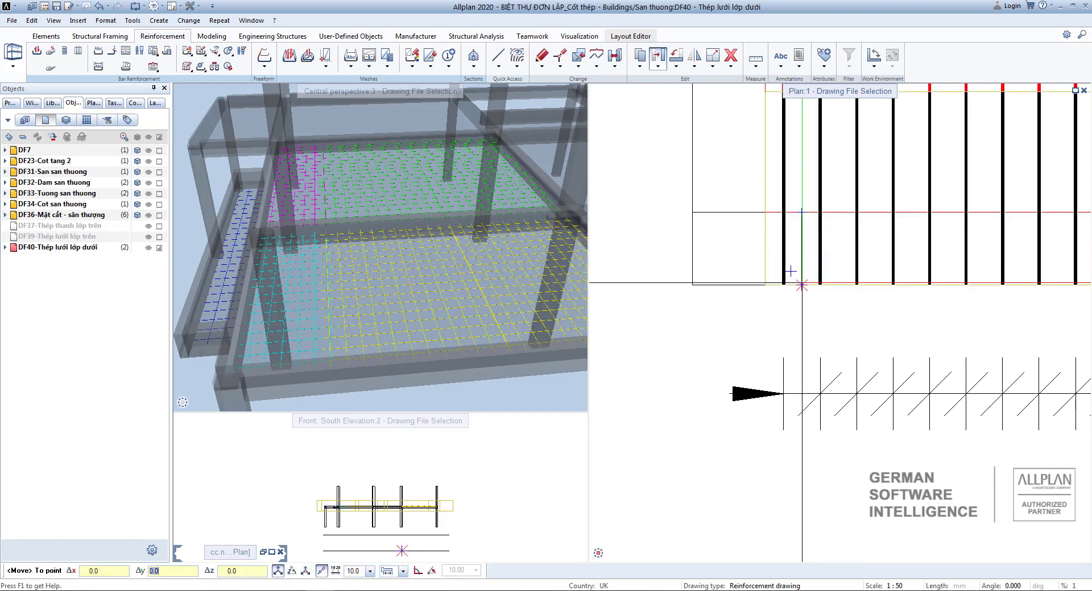
pyautogui.click(802, 282)
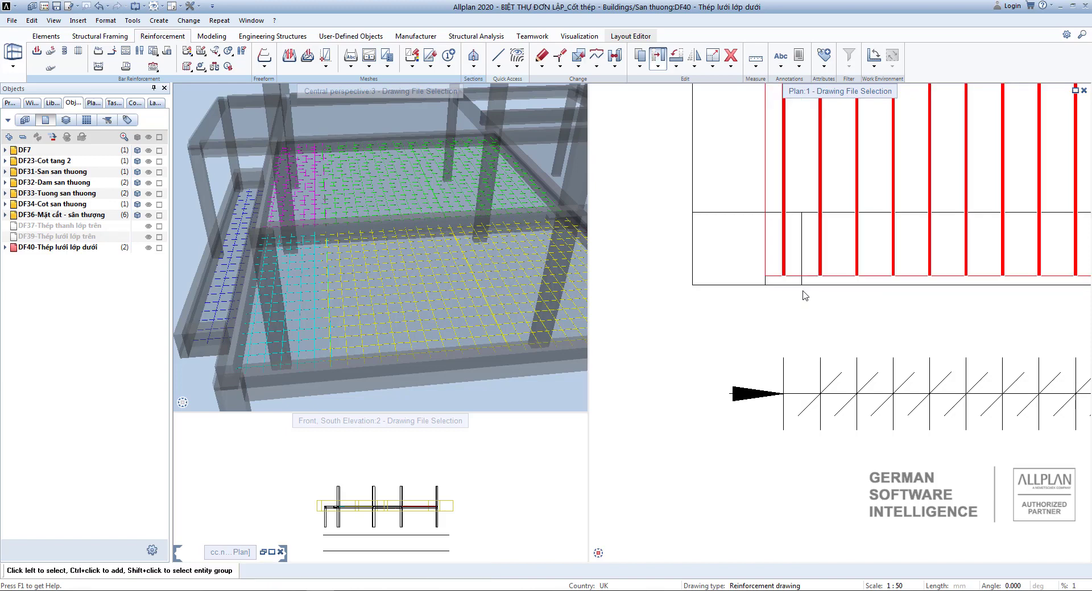
# Examine the placed edge bars in the lower-layer slab plan and compare them with the beam reinforcement in section 4-4
pyautogui.scroll(-4, 734, 301)
pyautogui.scroll(-5, 908, 311)
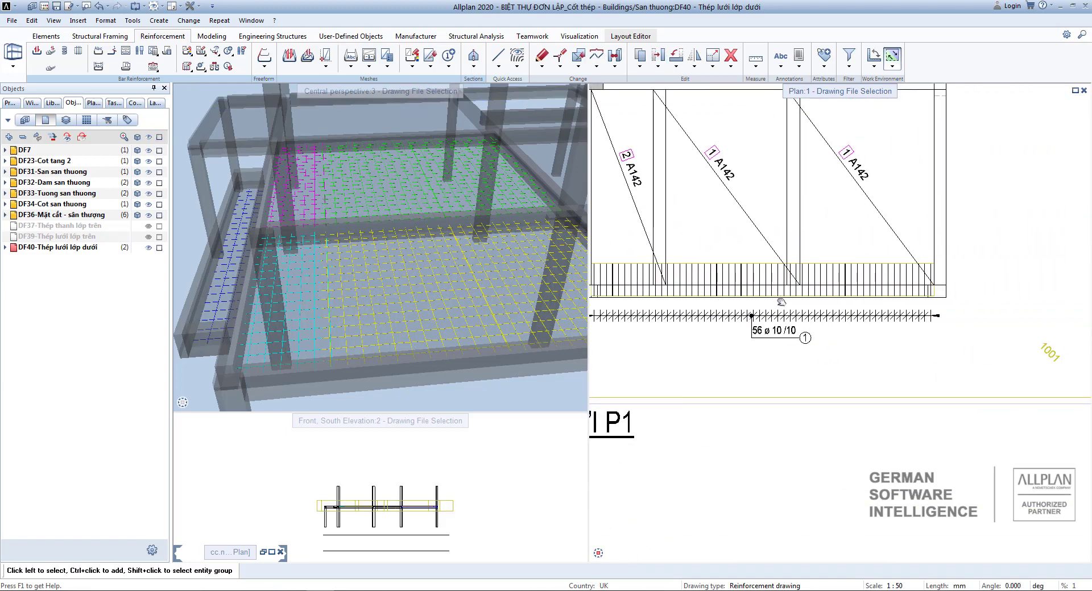
pyautogui.scroll(-5, 856, 322)
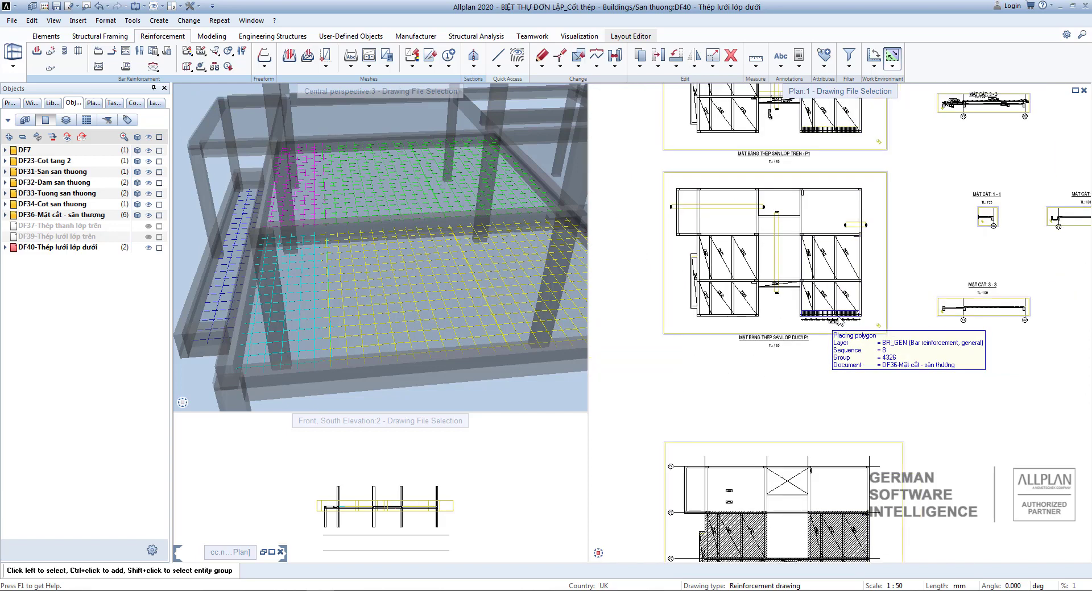
pyautogui.moveTo(867, 310); pyautogui.dragTo(874, 321, button='middle')
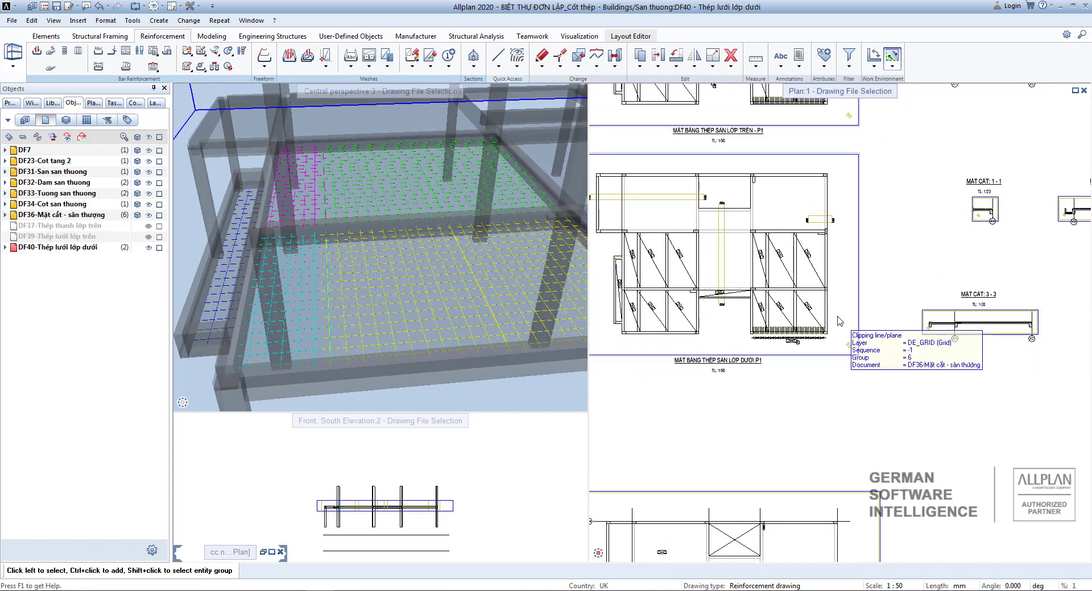
pyautogui.scroll(3, 795, 322)
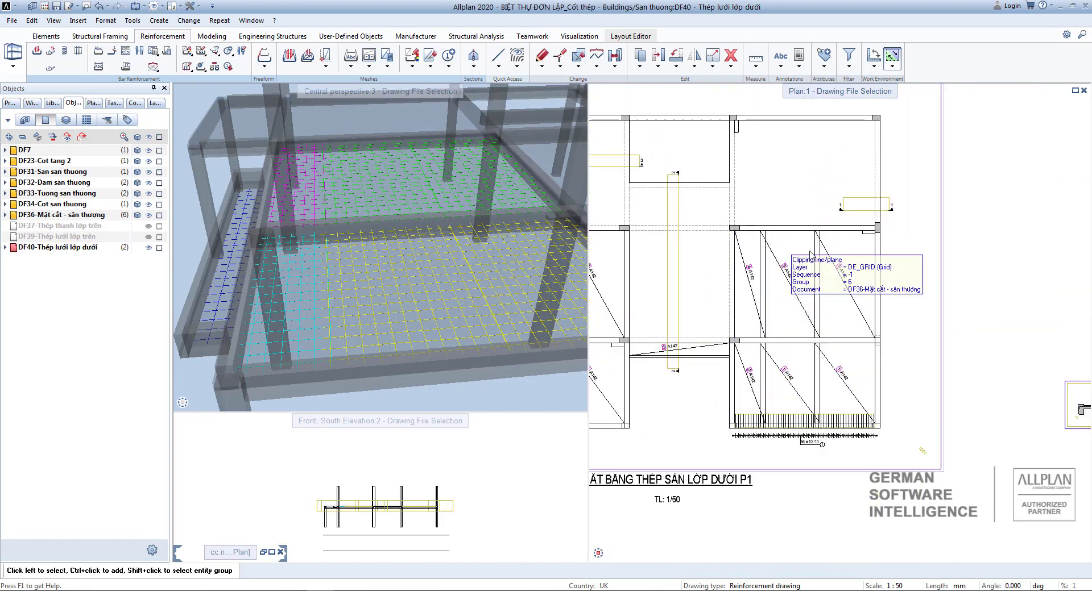
pyautogui.scroll(-6, 713, 235)
pyautogui.scroll(5, 928, 327)
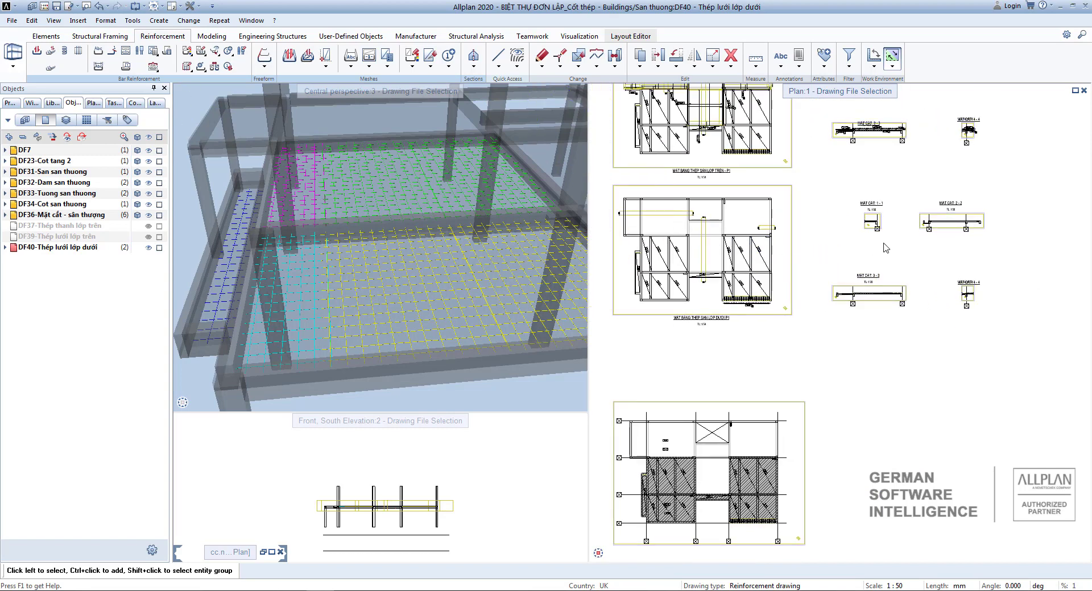
pyautogui.scroll(5, 928, 326)
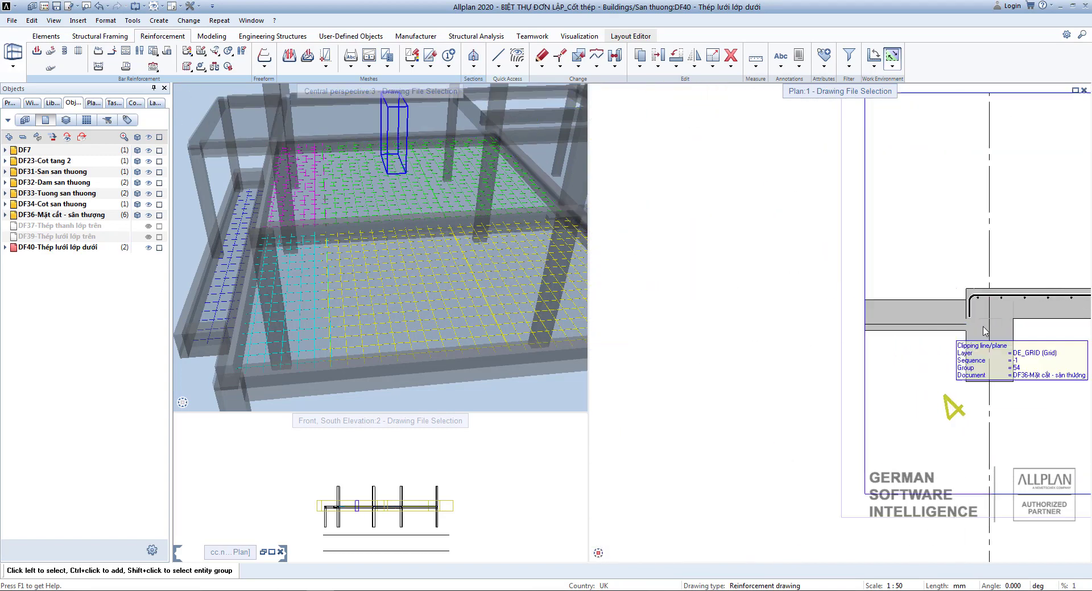
pyautogui.scroll(-10, 999, 317)
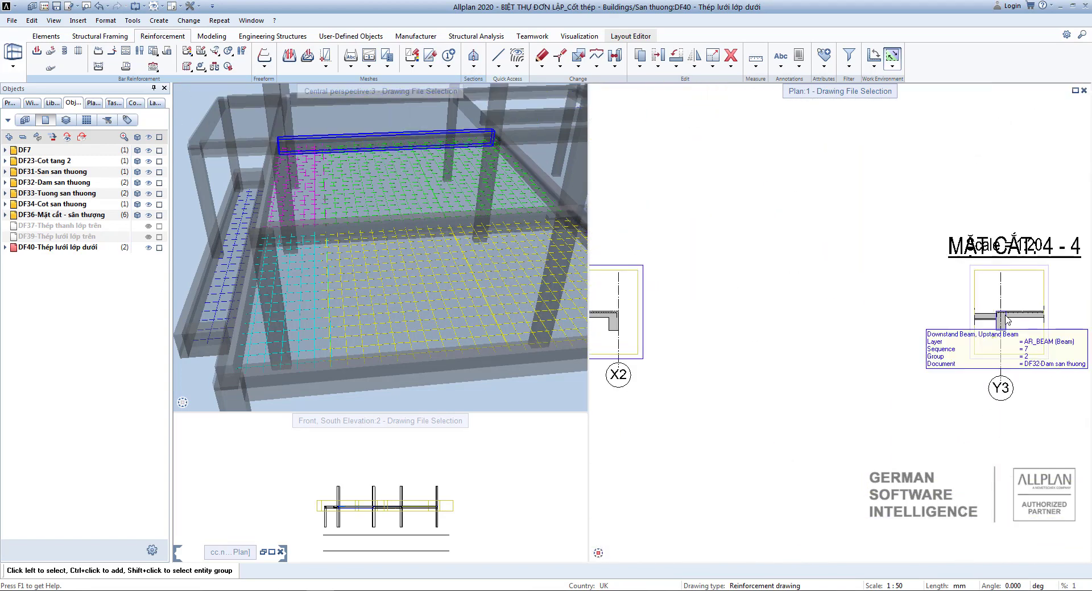
pyautogui.scroll(1, 795, 230)
pyautogui.moveTo(799, 231); pyautogui.dragTo(1033, 196, button='middle')
pyautogui.moveTo(741, 356); pyautogui.dragTo(789, 394, button='middle')
pyautogui.scroll(1, 805, 310)
pyautogui.scroll(2, 805, 312)
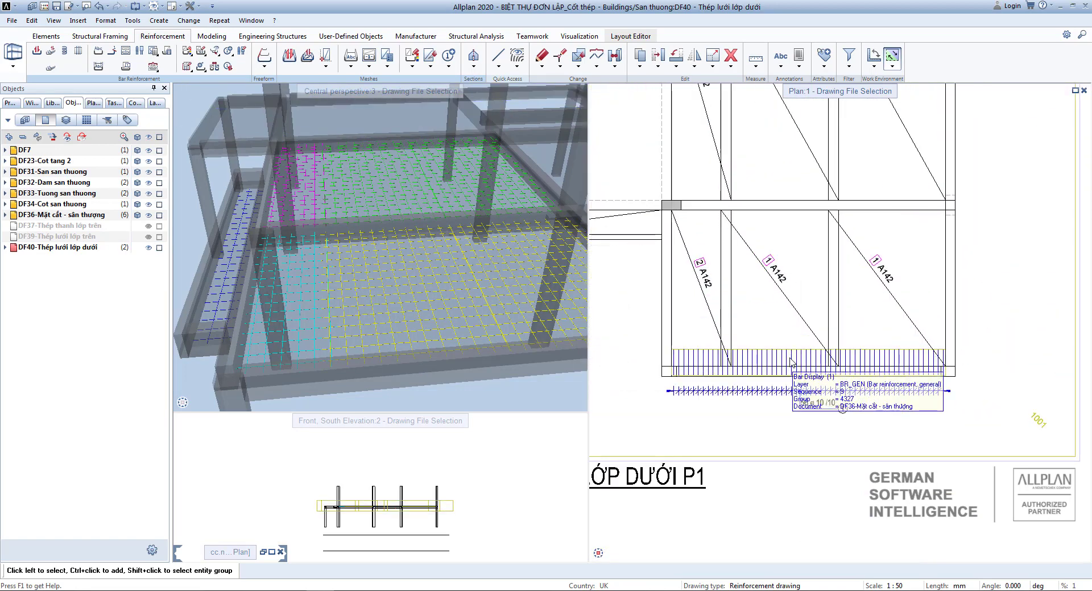
# Copy and mirror the lower edge bars with their dimension line and label about a horizontal axis through the midpoint of the slab's outer edge
pyautogui.moveTo(868, 423); pyautogui.dragTo(824, 411, button='middle')
pyautogui.scroll(-1, 748, 368)
pyautogui.click(695, 56)
pyautogui.click(744, 367)
pyautogui.rightClick(910, 337)
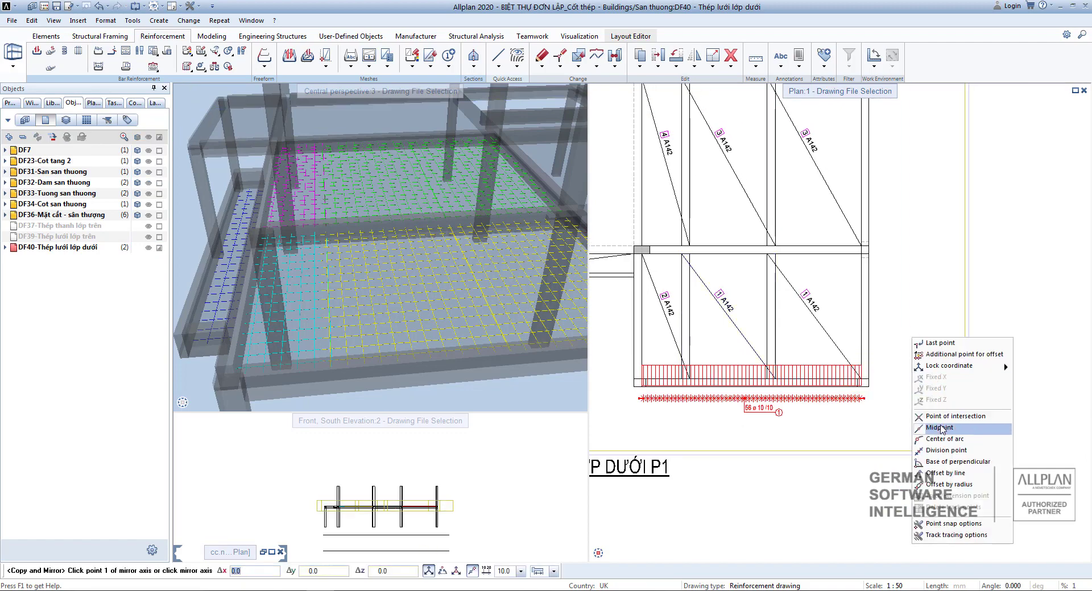
pyautogui.click(943, 429)
pyautogui.click(868, 385)
pyautogui.scroll(2, 861, 280)
pyautogui.click(873, 290)
pyautogui.scroll(-3, 887, 288)
pyautogui.click(923, 371)
pyautogui.press('Escape')
pyautogui.scroll(4, 821, 483)
# Change the placement display of the original and mirrored edge bars so each shows a single representative bar
pyautogui.click(214, 51)
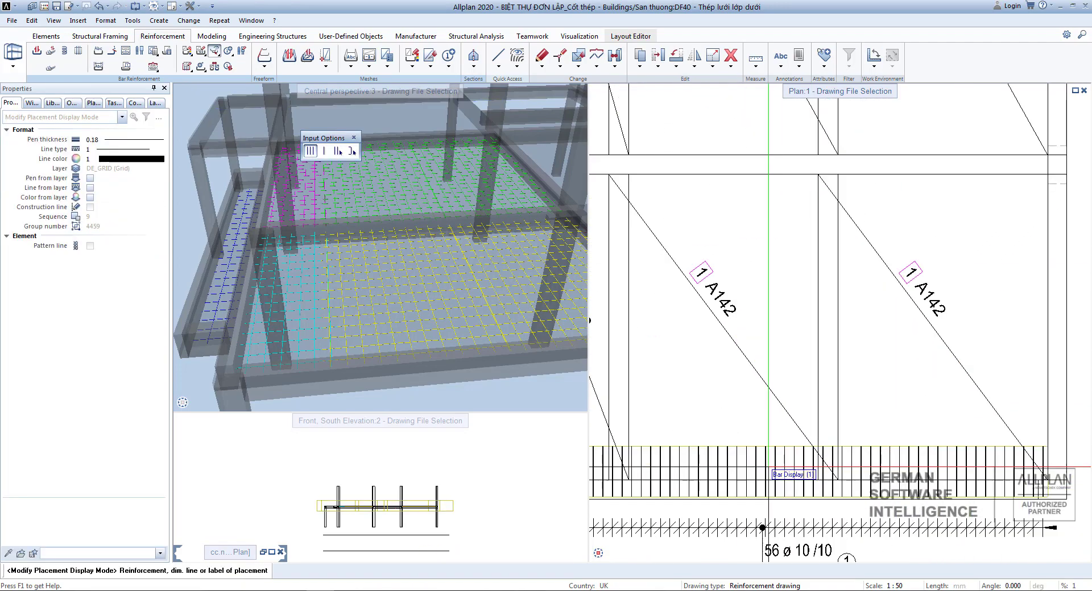
pyautogui.click(764, 528)
pyautogui.scroll(-3, 739, 364)
pyautogui.click(72, 103)
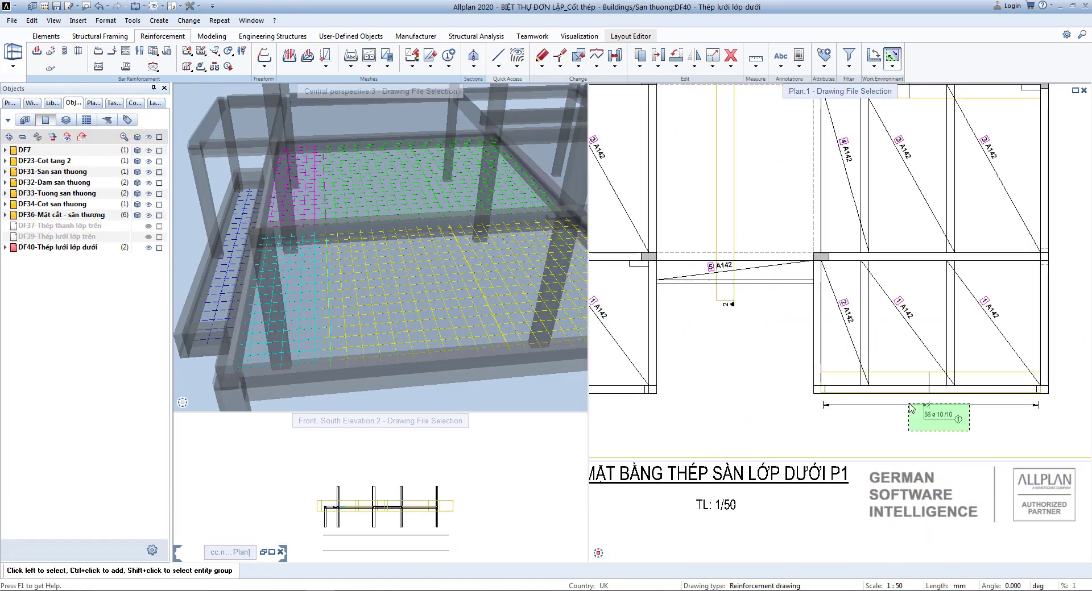
# Copy the lower and upper edge bar placements with their labels from the right slab bays to the left slab bays
pyautogui.scroll(-3, 909, 284)
pyautogui.scroll(5, 897, 371)
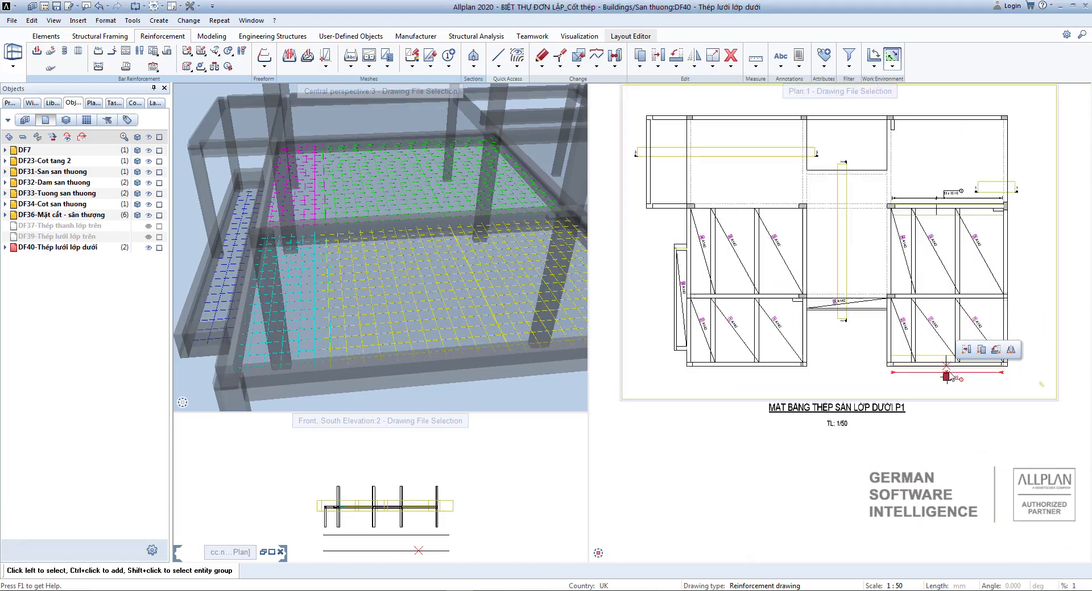
pyautogui.scroll(-4, 896, 371)
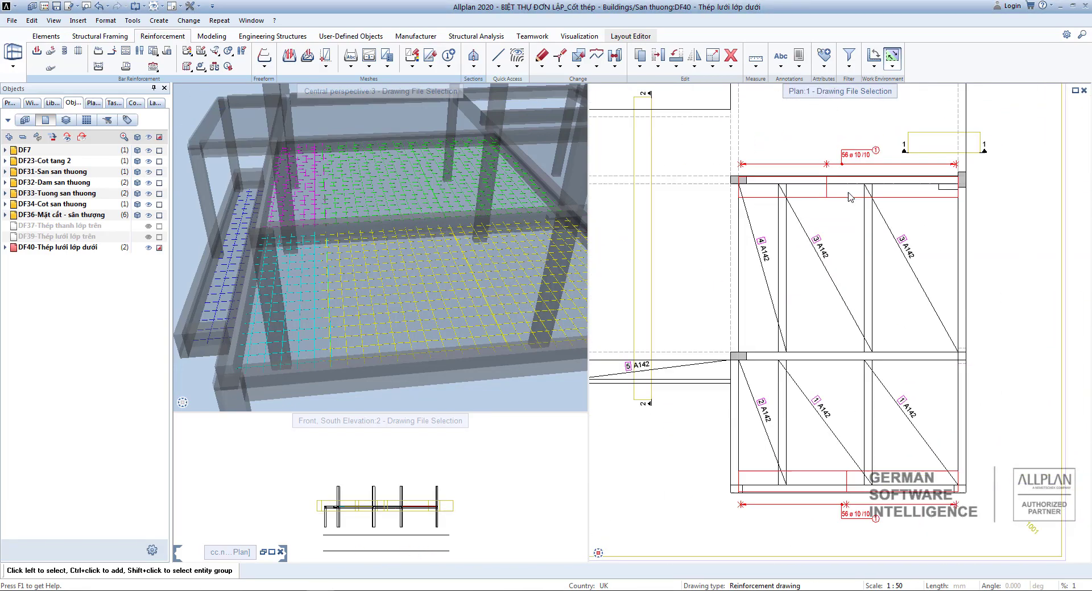
pyautogui.scroll(-2, 868, 354)
pyautogui.scroll(6, 709, 283)
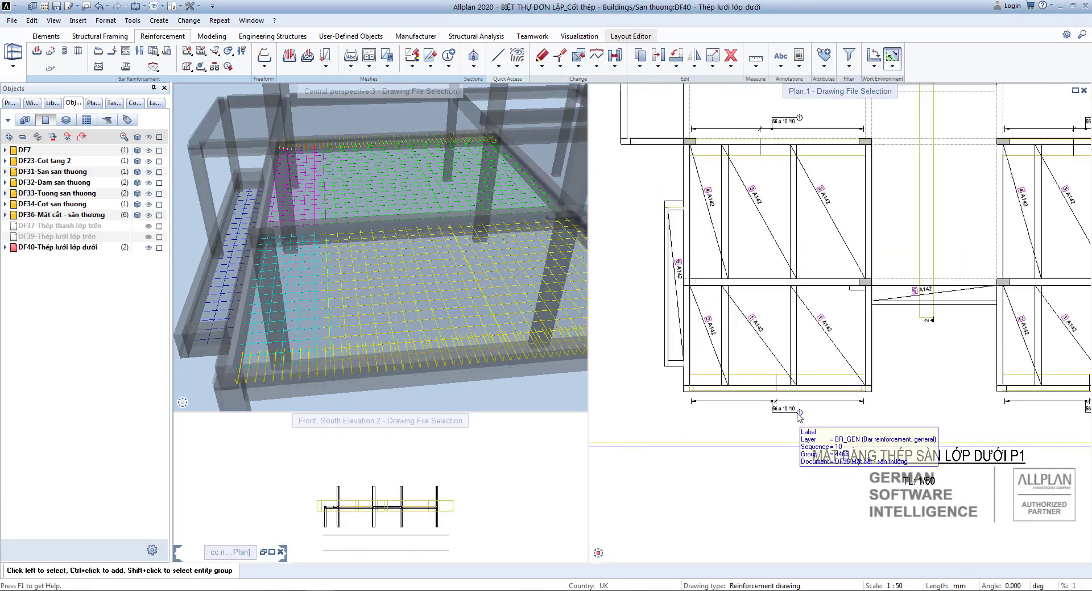
# Define an area reinforcement region along the right slab's outer side beam, with 35 cover and its layer depth taken from section 4-4
pyautogui.scroll(-3, 866, 378)
pyautogui.scroll(2, 914, 365)
pyautogui.scroll(-4, 853, 341)
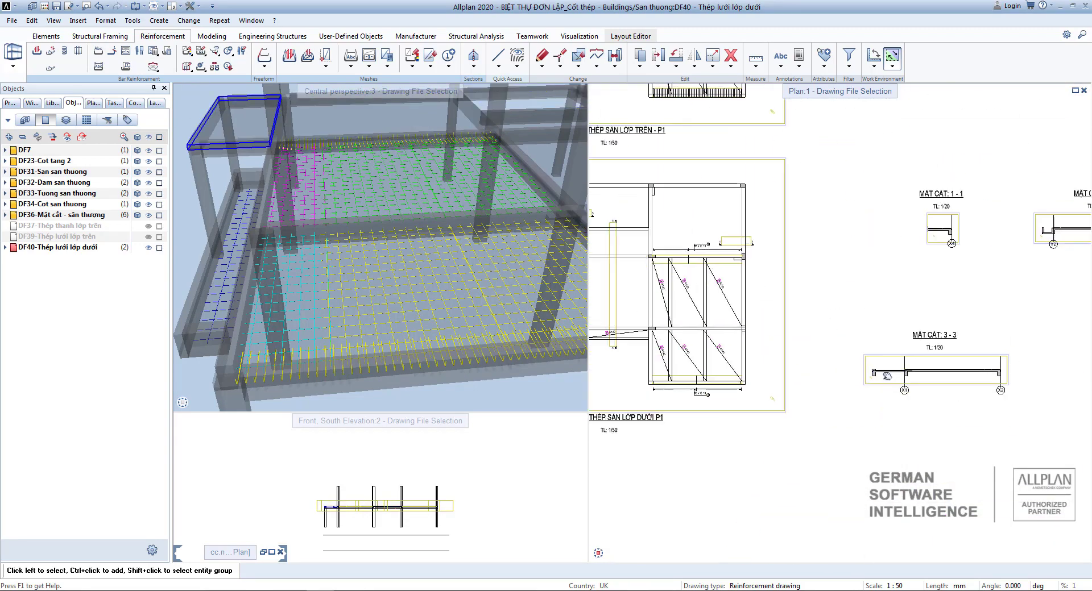
pyautogui.scroll(3, 774, 330)
pyautogui.scroll(2, 774, 330)
pyautogui.scroll(-2, 774, 330)
pyautogui.click(78, 50)
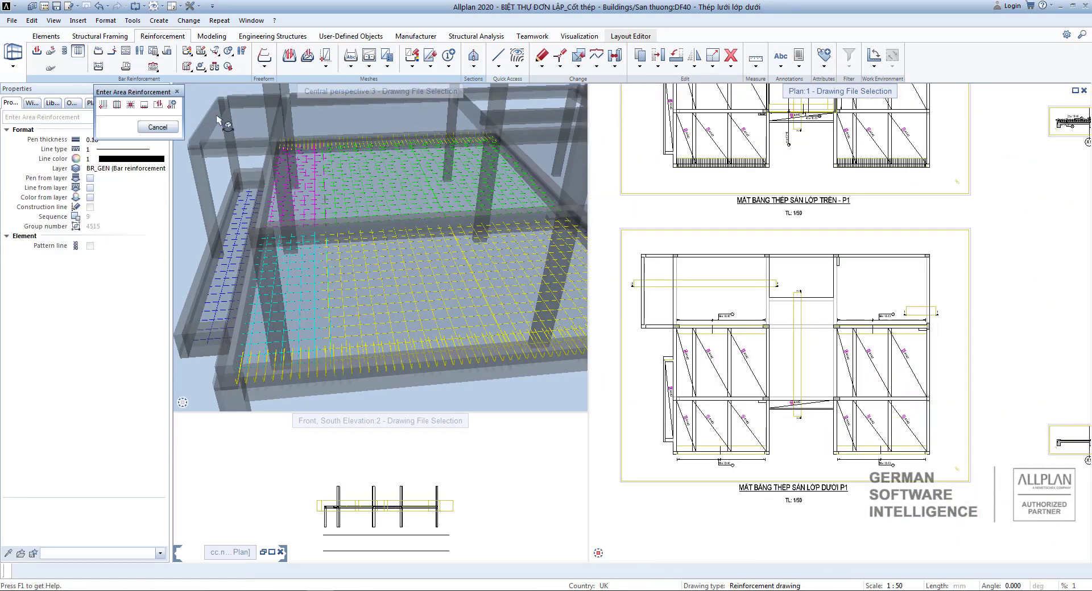
pyautogui.scroll(5, 682, 284)
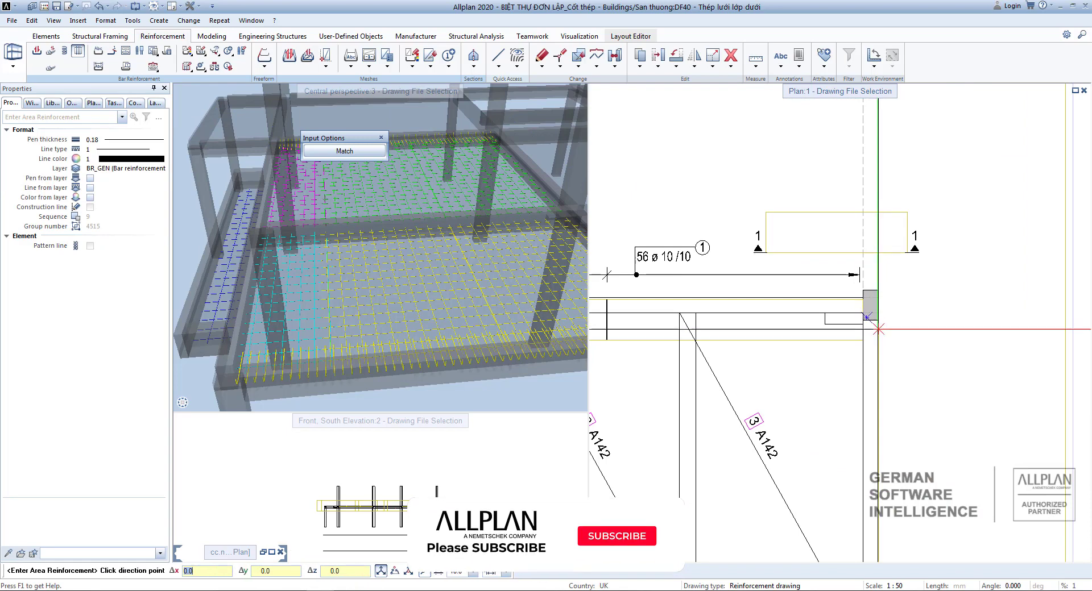
pyautogui.click(608, 266)
pyautogui.doubleClick(291, 118)
pyautogui.write('35')
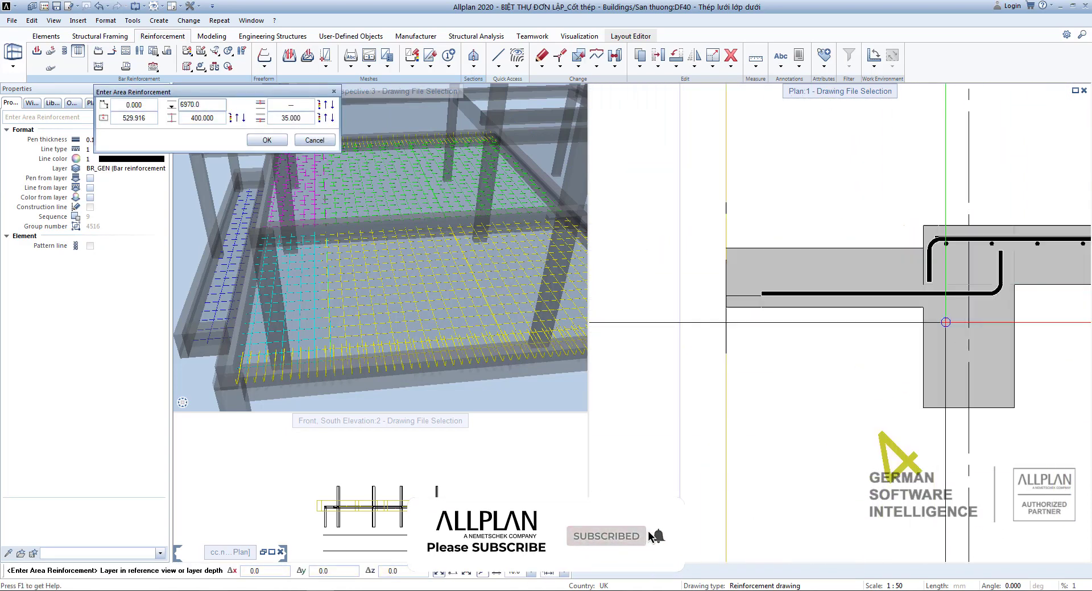
pyautogui.click(267, 141)
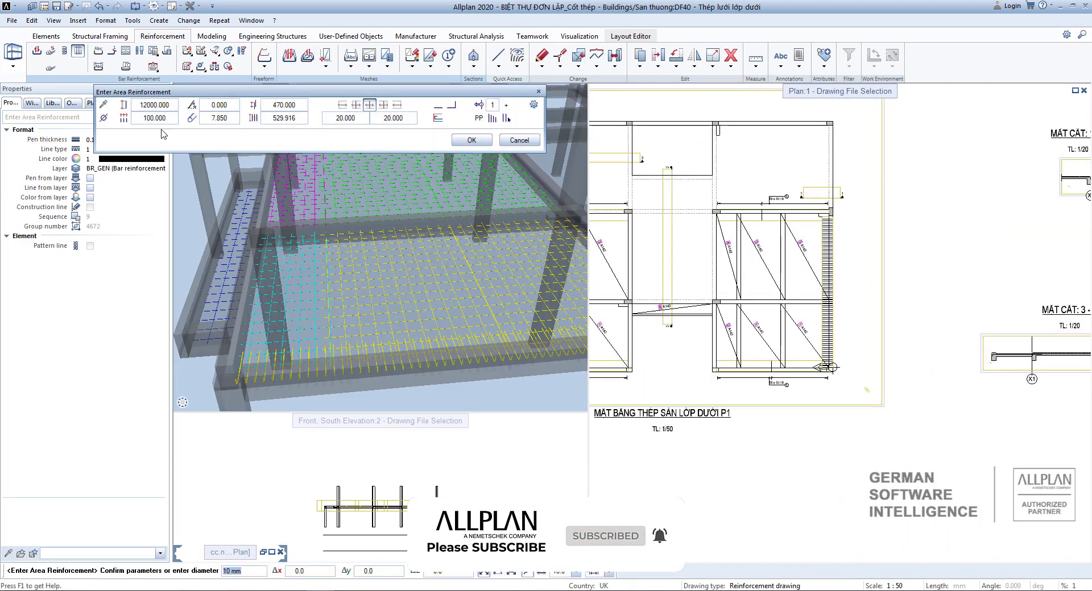
# Give the side edge bars a 100 bend as end shape and place their dimension line and label outside the beam
pyautogui.click(451, 105)
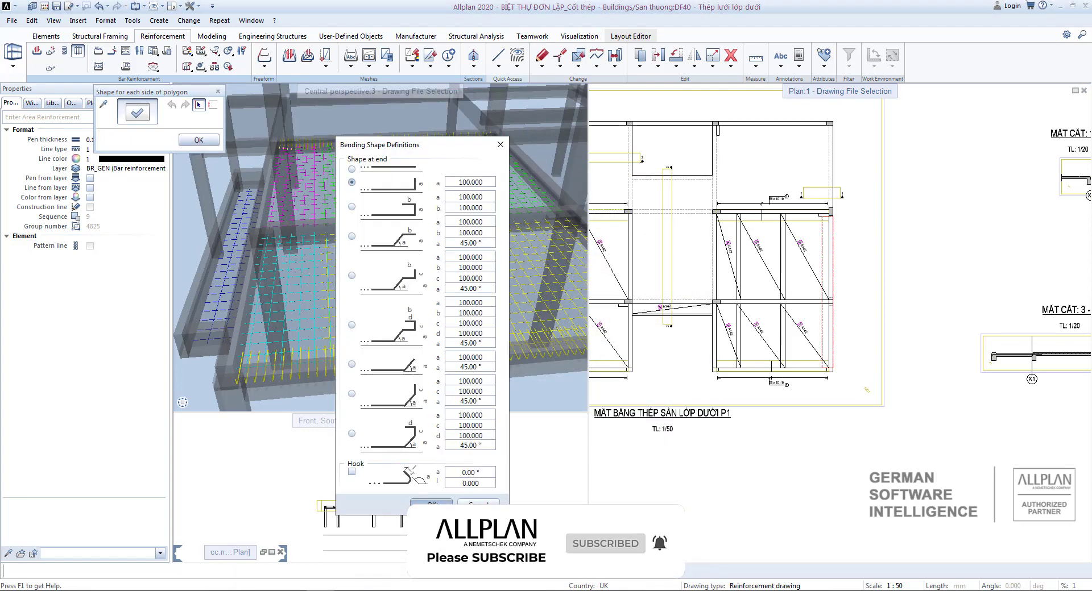
pyautogui.click(198, 140)
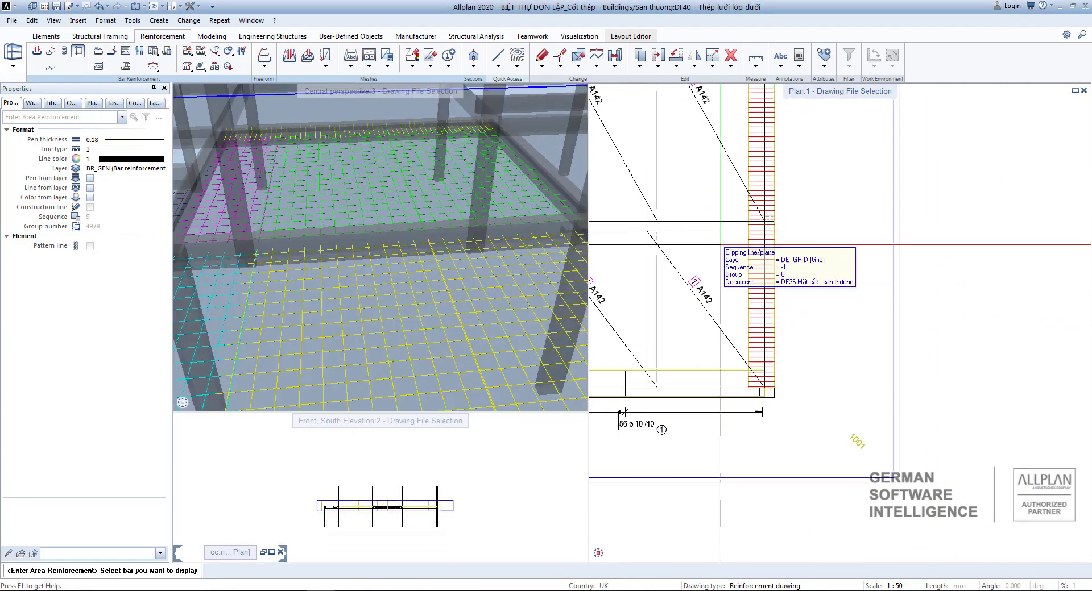
pyautogui.scroll(-3, 756, 296)
pyautogui.scroll(3, 779, 267)
pyautogui.click(861, 316)
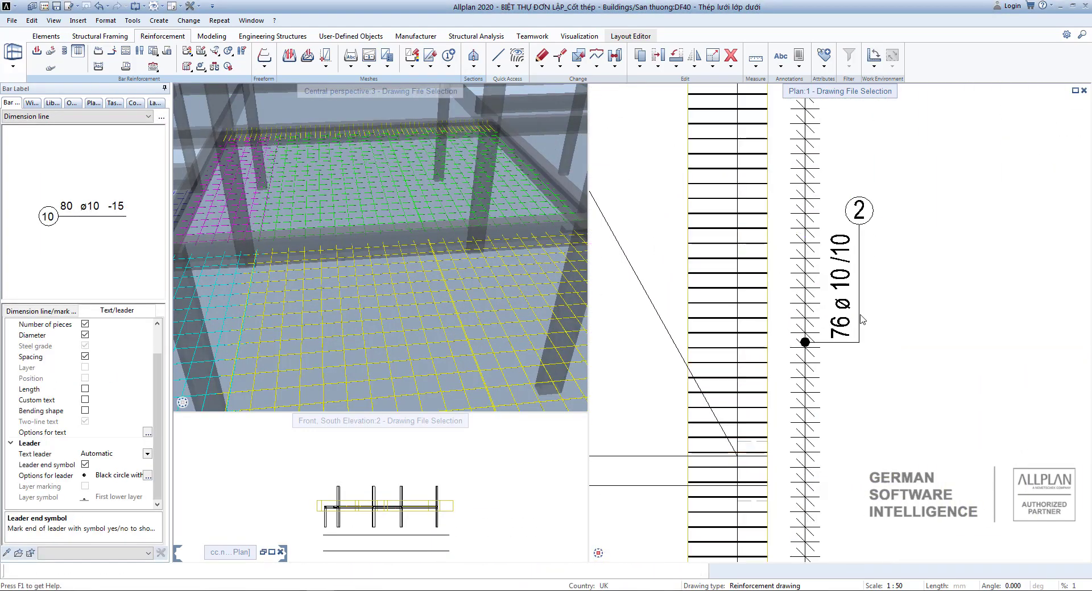
pyautogui.press('Escape')
# Show only one bar of the side edge placement and move the placement 25 mm horizontally outwards
pyautogui.scroll(2, 818, 268)
pyautogui.scroll(-2, 819, 267)
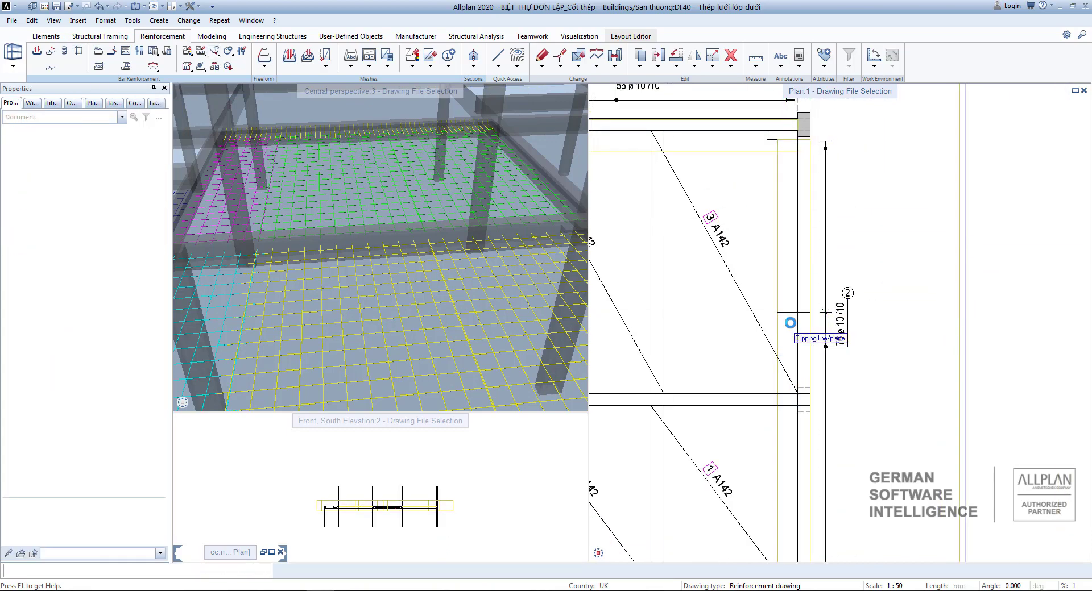
pyautogui.scroll(2, 825, 279)
pyautogui.scroll(-2, 826, 282)
pyautogui.press('m')
pyautogui.scroll(3, 825, 281)
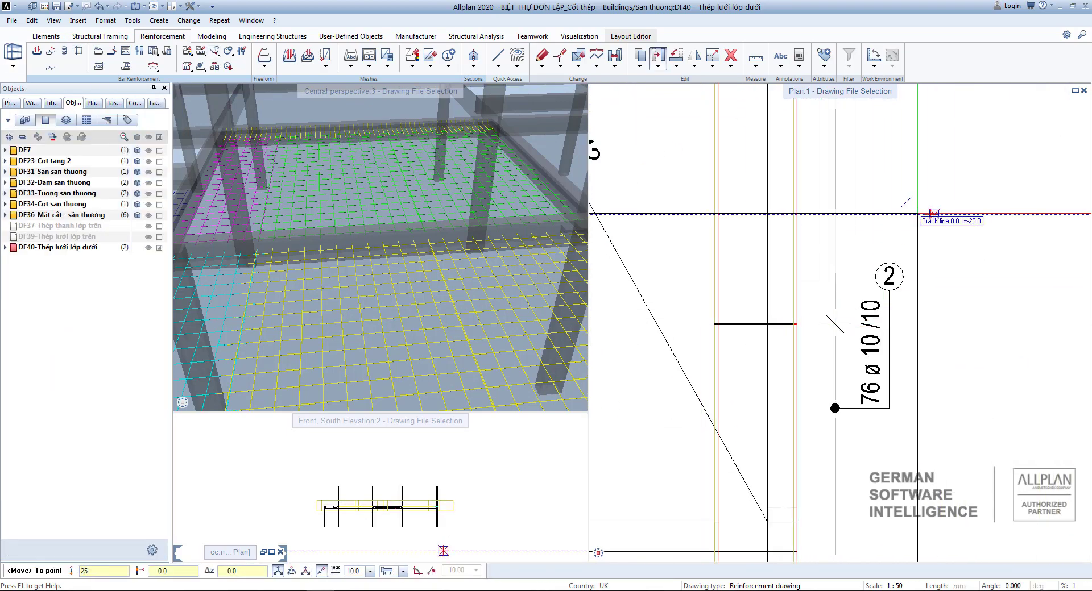
pyautogui.press('Escape')
pyautogui.scroll(-4, 836, 262)
pyautogui.scroll(2, 842, 253)
pyautogui.scroll(-3, 842, 253)
# Start a new area reinforcement for the right slab and set its support points on the middle beam
pyautogui.click(77, 51)
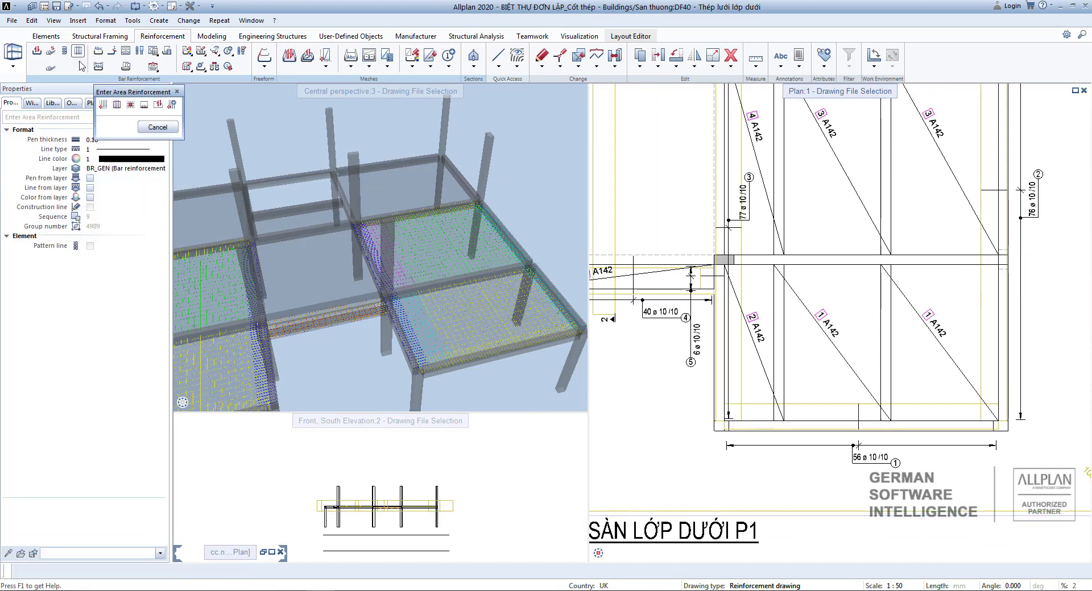
pyautogui.click(131, 105)
pyautogui.scroll(3, 853, 256)
pyautogui.click(887, 256)
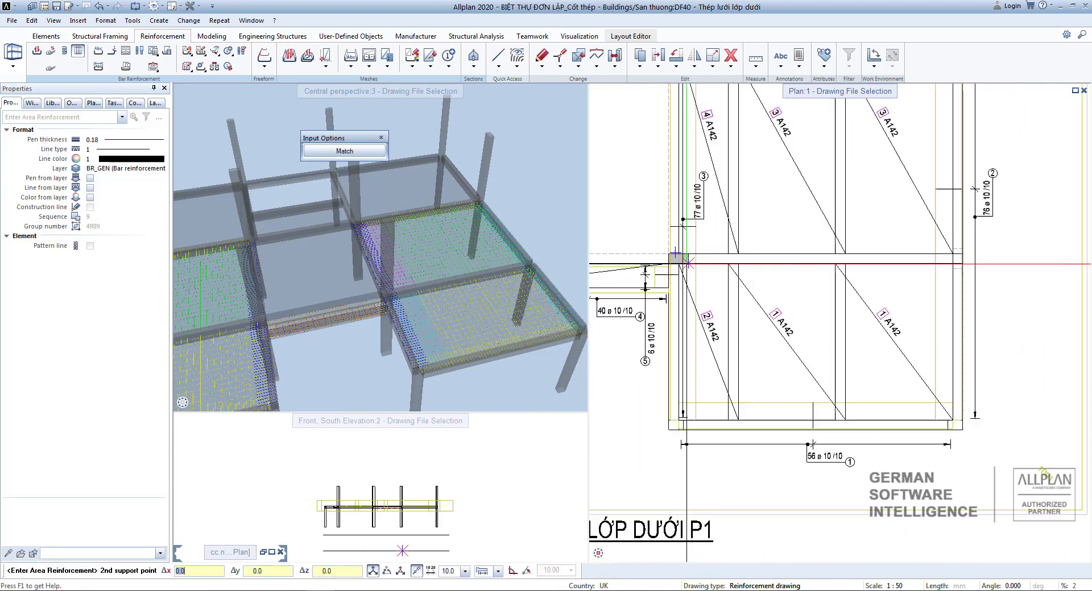
pyautogui.scroll(2, 894, 249)
pyautogui.click(894, 250)
pyautogui.scroll(-3, 894, 250)
pyautogui.press('Return')
# Adjust the sides of the placing polygon so it forms a narrow strip across the middle beam
pyautogui.scroll(3, 689, 341)
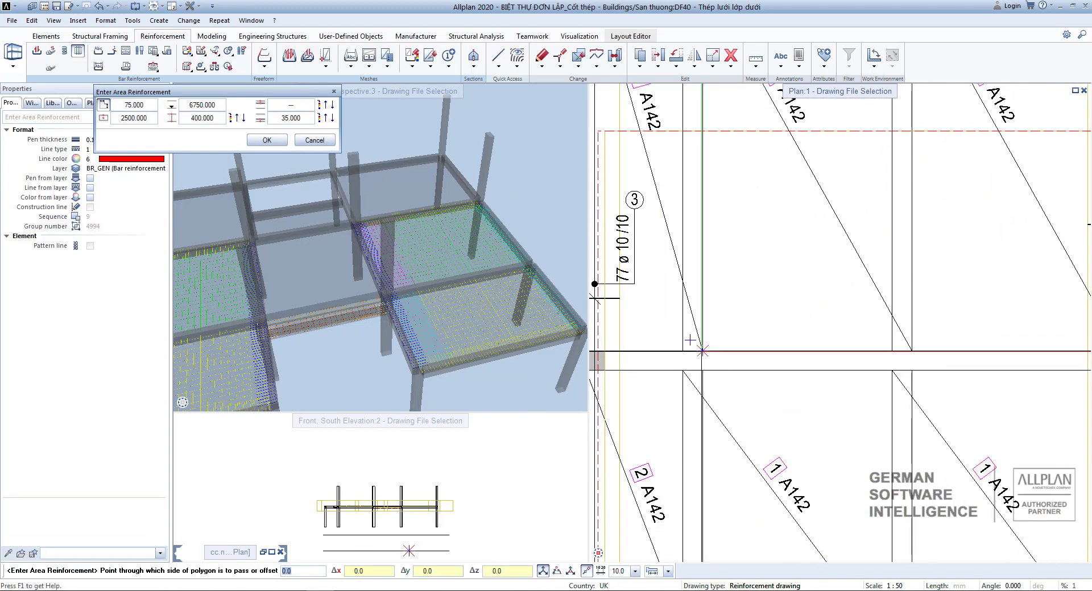
pyautogui.write('50.0')
pyautogui.press('Return')
pyautogui.scroll(-3, 743, 339)
pyautogui.click(103, 105)
pyautogui.scroll(1, 729, 469)
pyautogui.click(731, 477)
pyautogui.scroll(2, 711, 304)
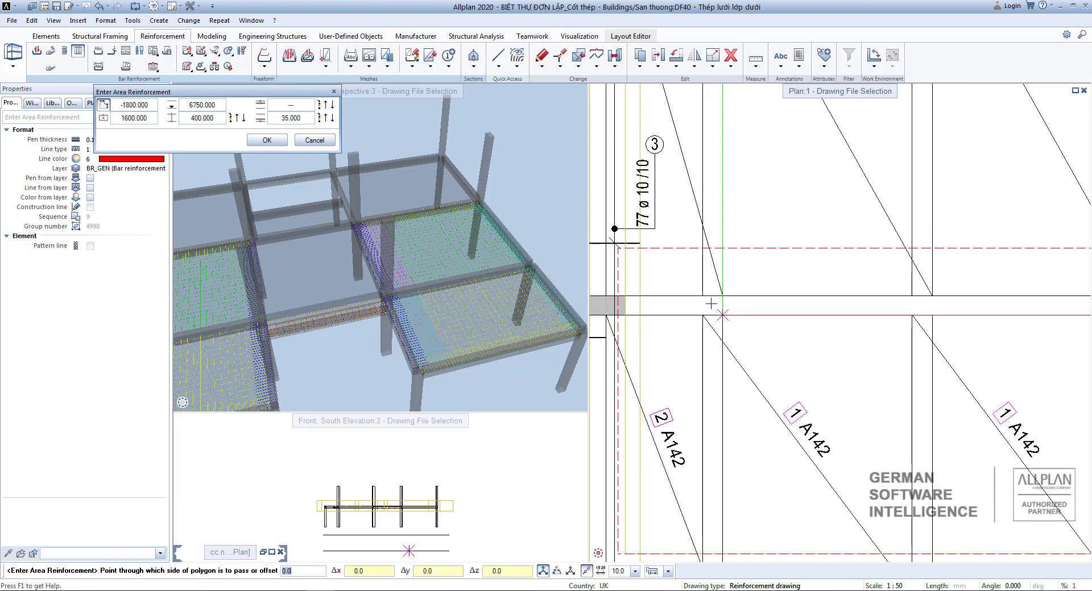
pyautogui.click(711, 304)
# Take the strip reinforcement's layer depth from the section and accept the placing region with 35 cover
pyautogui.scroll(-3, 711, 304)
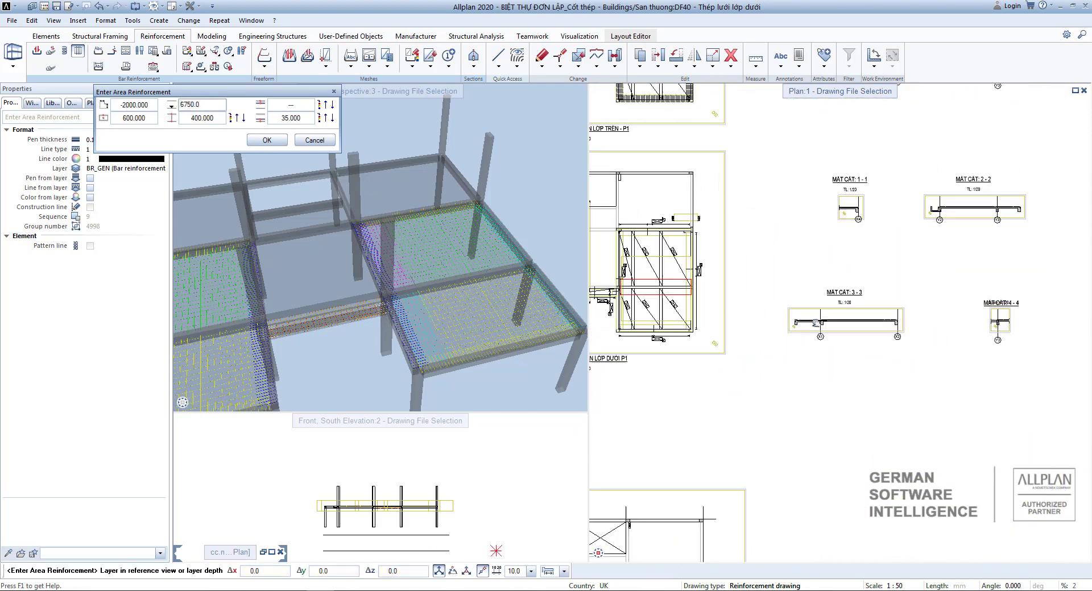
pyautogui.scroll(3, 853, 296)
pyautogui.scroll(3, 614, 293)
pyautogui.click(699, 307)
pyautogui.scroll(-3, 699, 307)
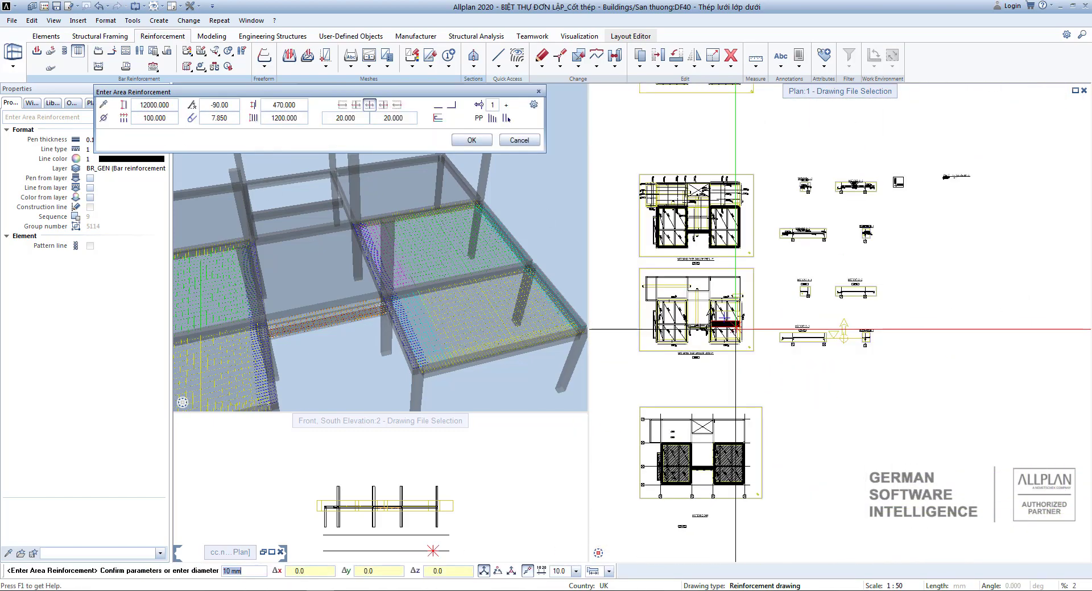
pyautogui.scroll(2, 699, 307)
pyautogui.scroll(5, 314, 312)
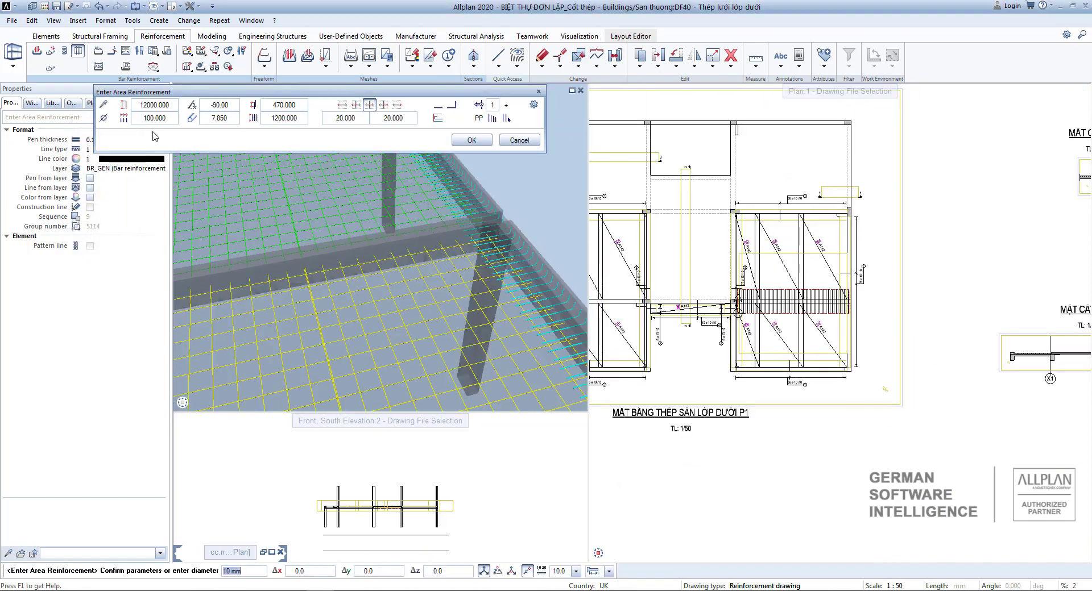
# Set straight end shapes for the bars over the middle beam and accept them at 10 mm diameter and 100 mm spacing
pyautogui.click(451, 105)
pyautogui.click(432, 505)
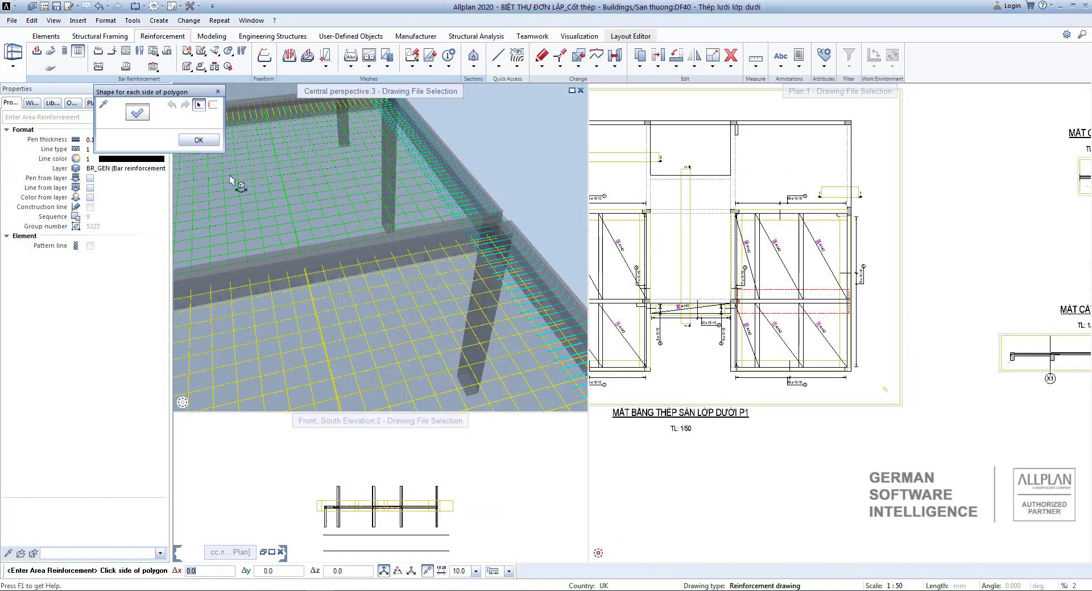
pyautogui.click(194, 143)
pyautogui.click(364, 544)
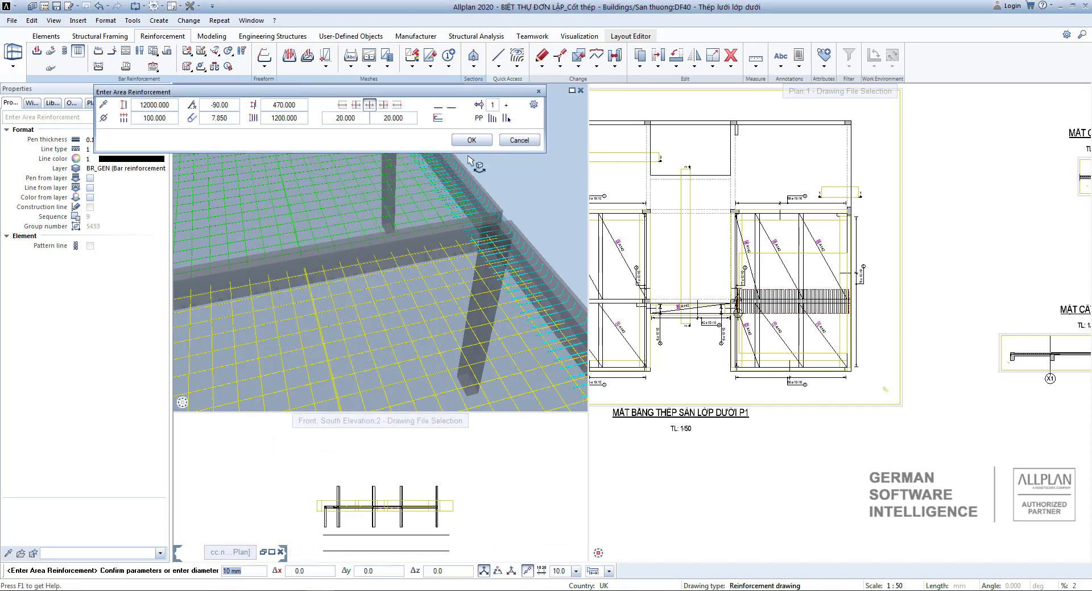
pyautogui.click(388, 259)
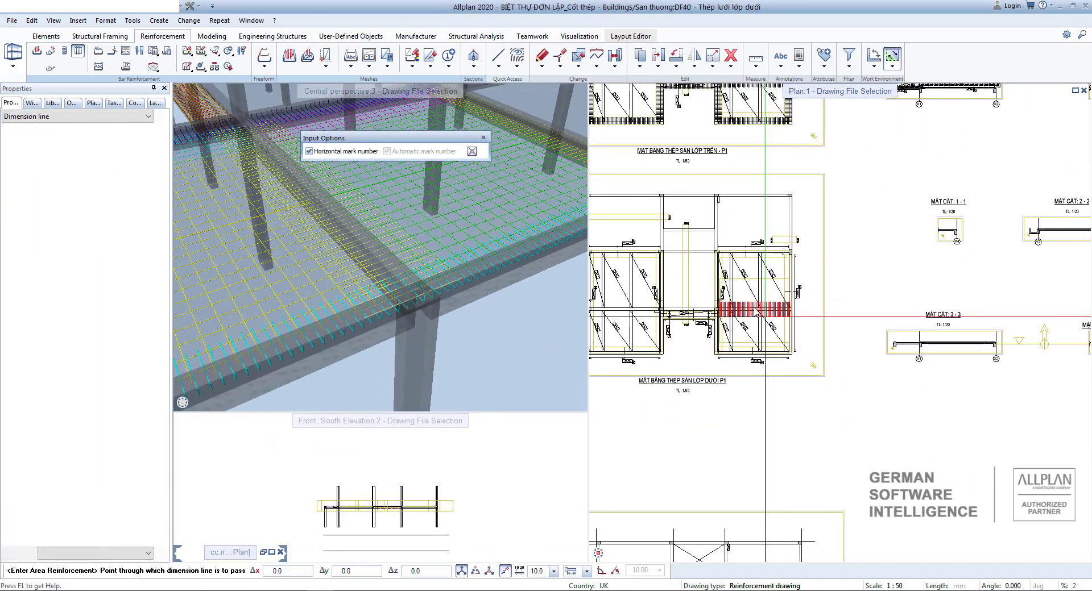
# Place the middle beam bars' dimension line just above the beam and their label beyond the slab's outer side edge
pyautogui.scroll(5, 939, 302)
pyautogui.click(939, 302)
pyautogui.scroll(-8, 939, 302)
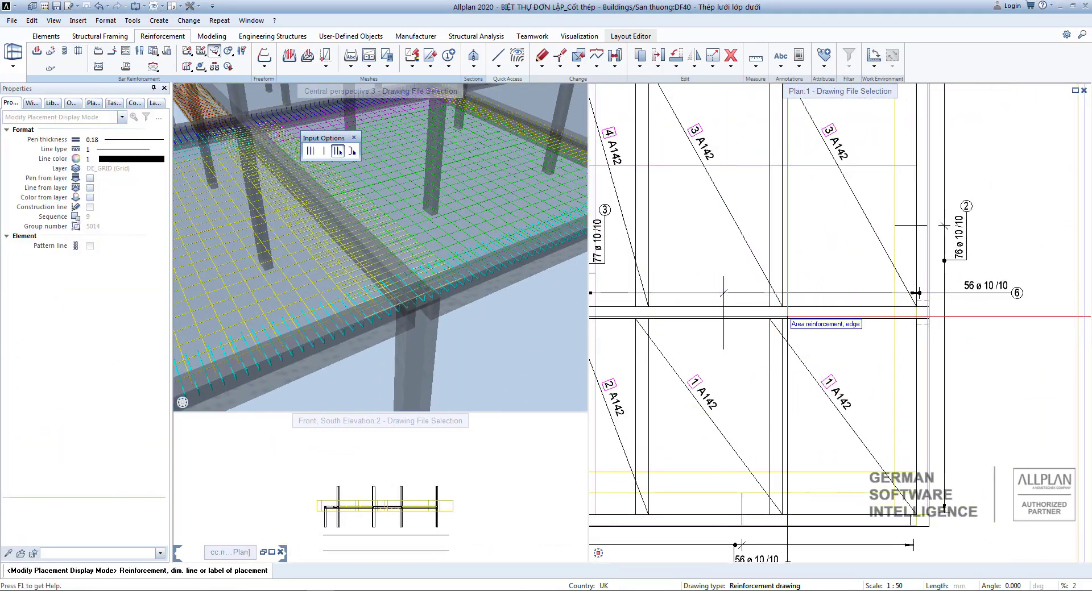
# Copy the straight-bar placement over the middle beam of the outer slab together with its dimension line and label
pyautogui.press('Escape')
pyautogui.scroll(5, 708, 305)
pyautogui.click(904, 270)
pyautogui.scroll(-2, 904, 270)
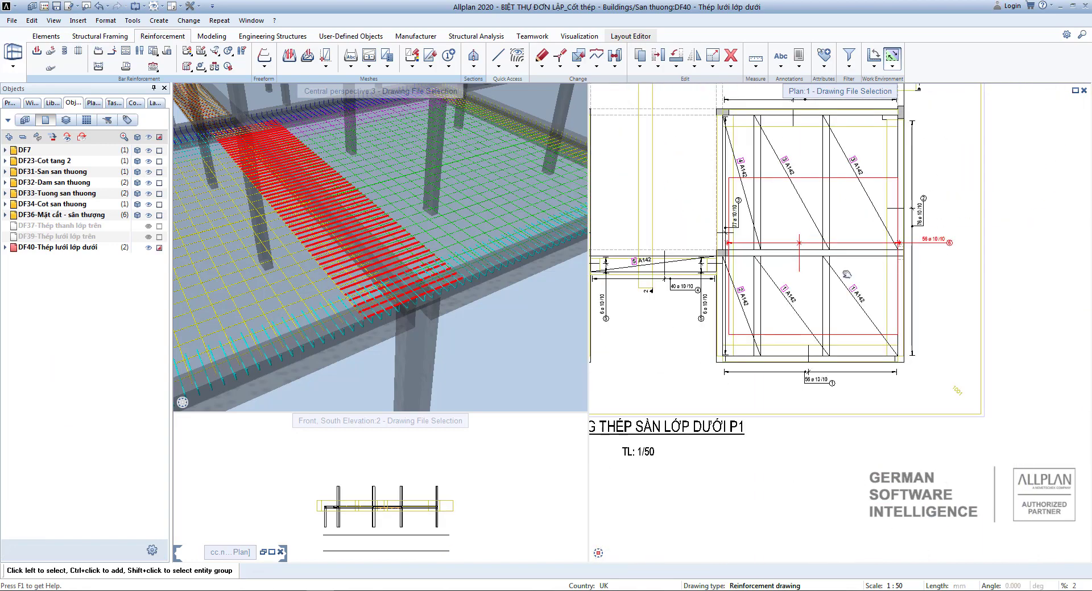
pyautogui.scroll(2, 902, 395)
pyautogui.hotkey('ctrl', 'c')
pyautogui.scroll(-1, 902, 395)
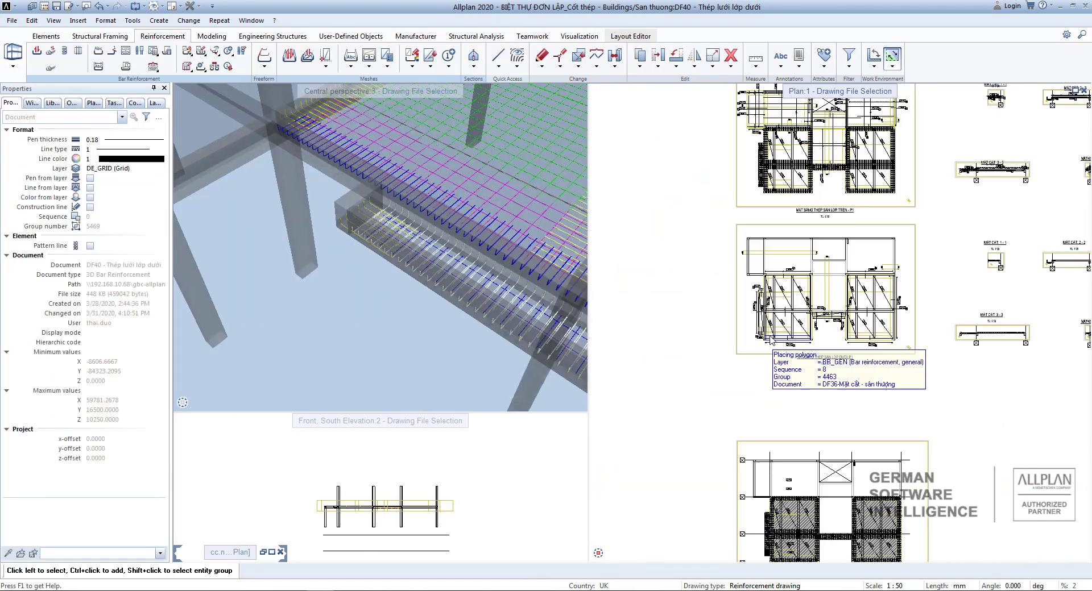
# Examine the bottom-layer reinforcement in sections 2-2, 3-3 and 4-4 and in the bottom-layer plan
pyautogui.scroll(3, 826, 283)
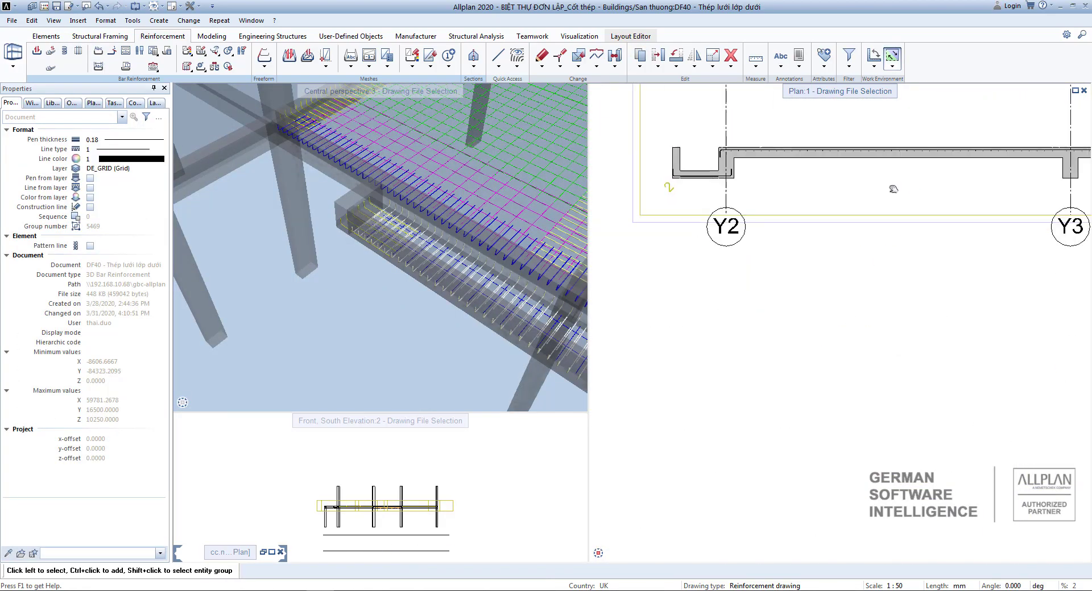
pyautogui.scroll(-1, 825, 283)
pyautogui.scroll(2, 826, 282)
pyautogui.scroll(1, 807, 286)
pyautogui.scroll(-3, 906, 268)
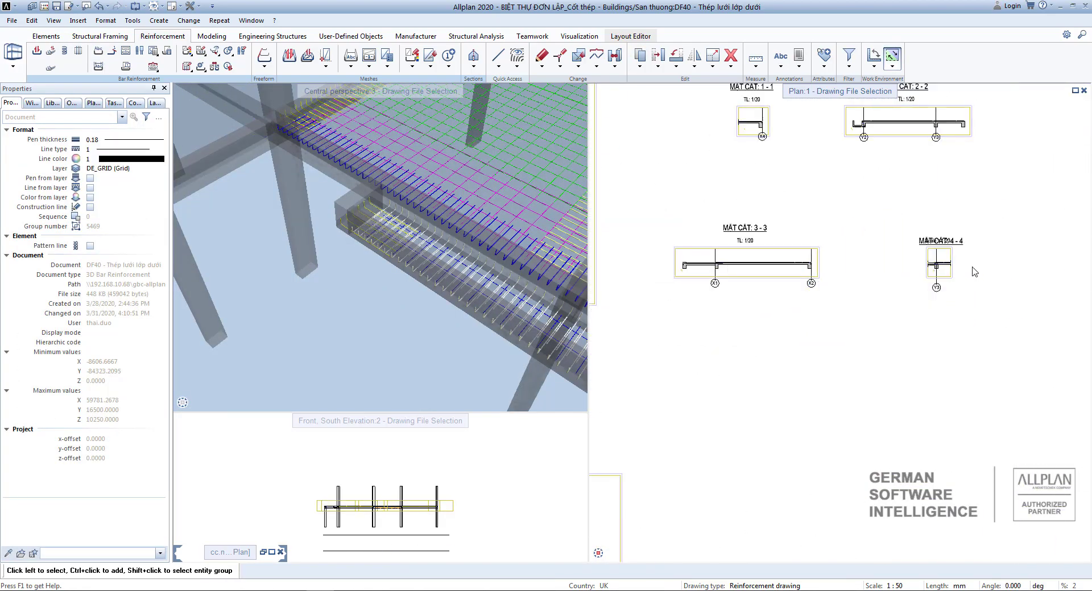
pyautogui.scroll(4, 844, 268)
pyautogui.scroll(5, 844, 269)
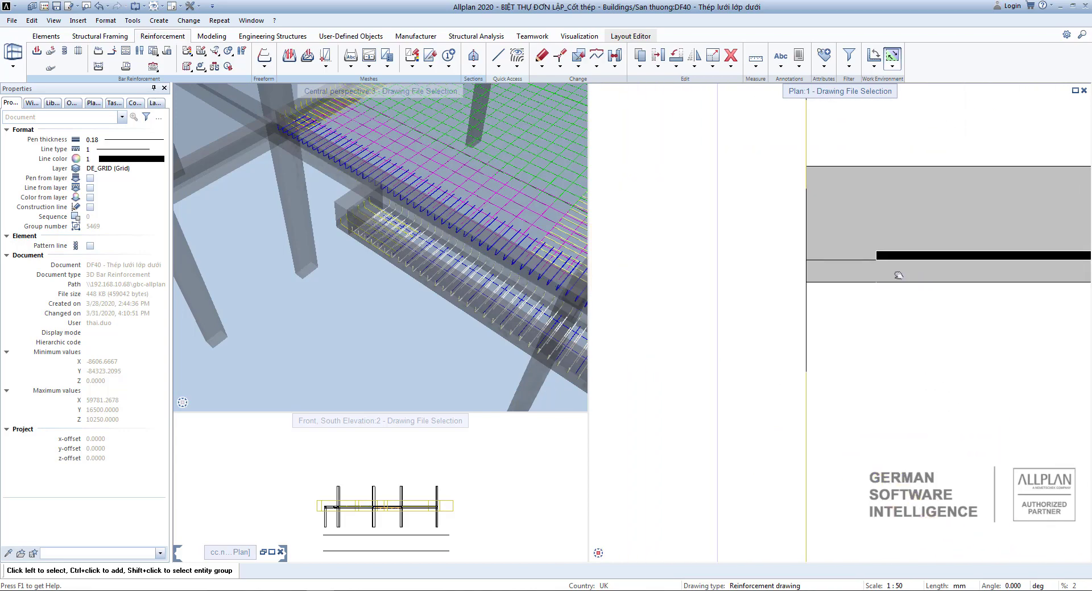
pyautogui.scroll(-5, 898, 281)
pyautogui.scroll(-5, 899, 281)
pyautogui.scroll(4, 825, 295)
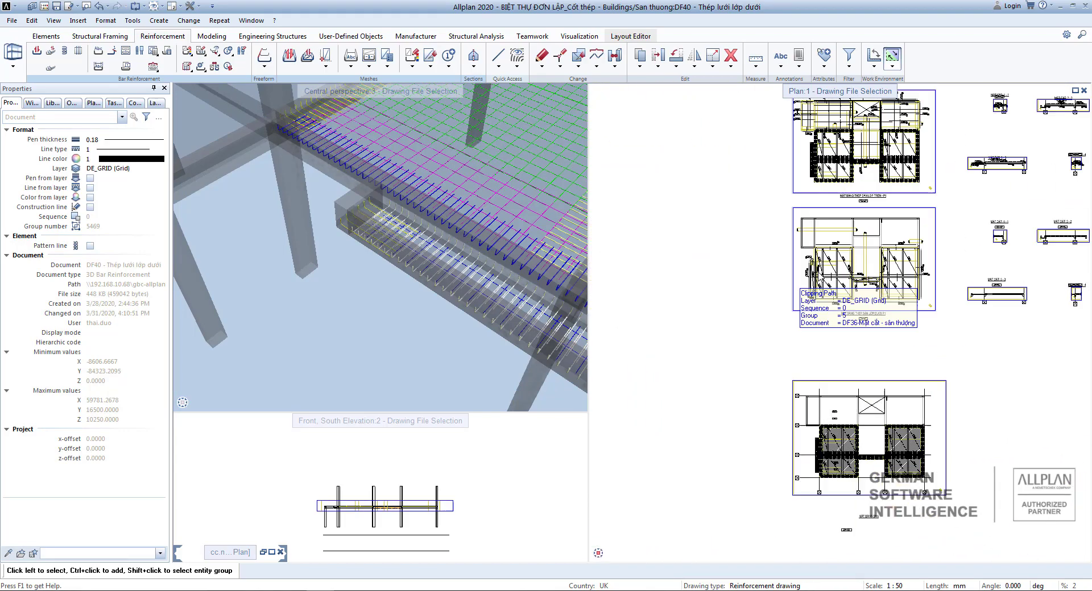
pyautogui.scroll(3, 825, 294)
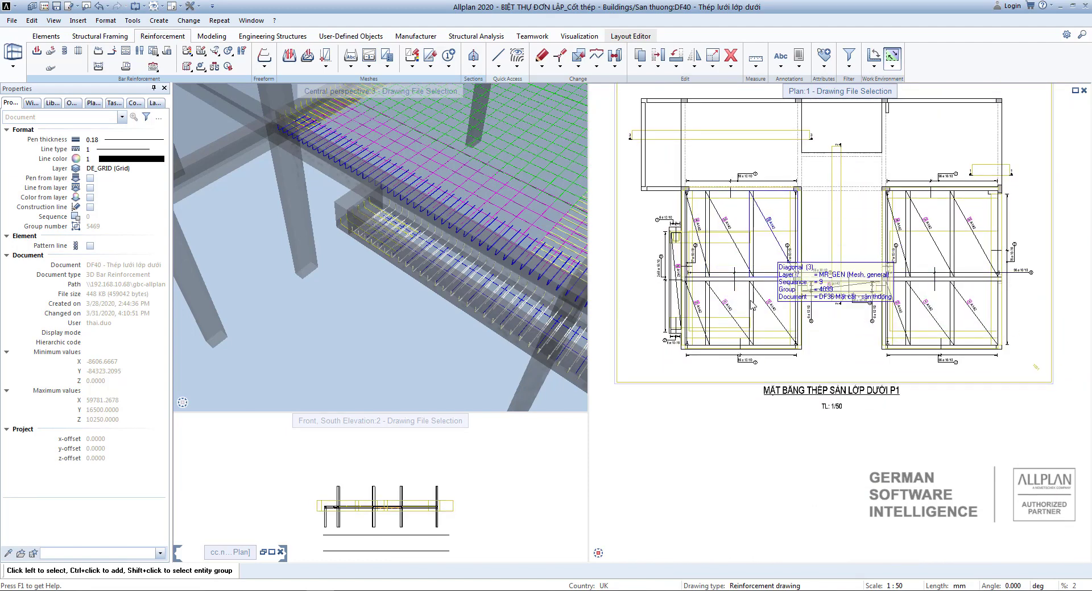
pyautogui.scroll(-3, 731, 223)
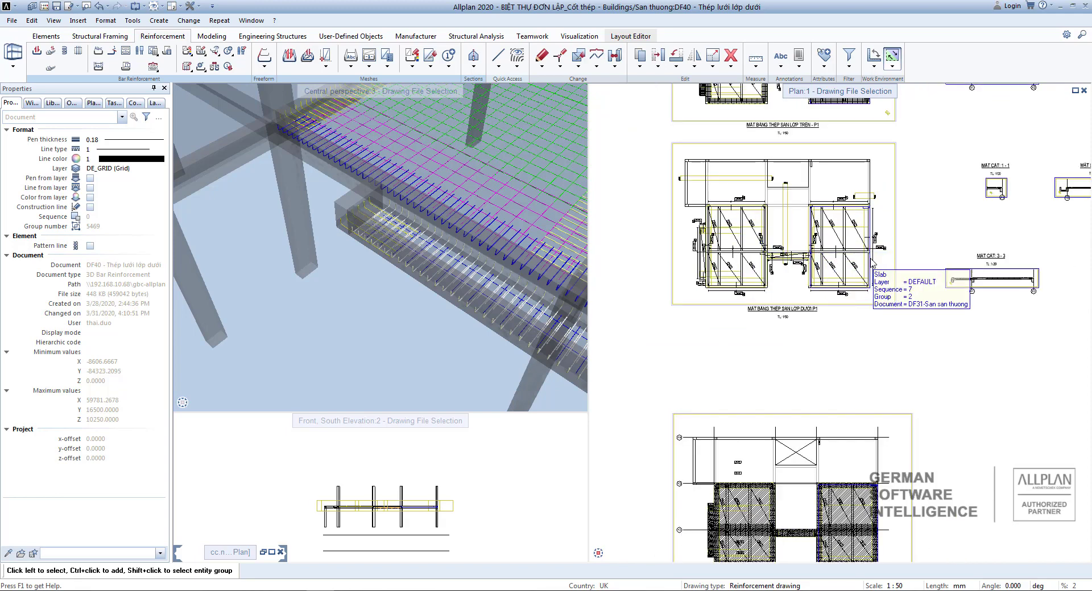
pyautogui.scroll(5, 990, 282)
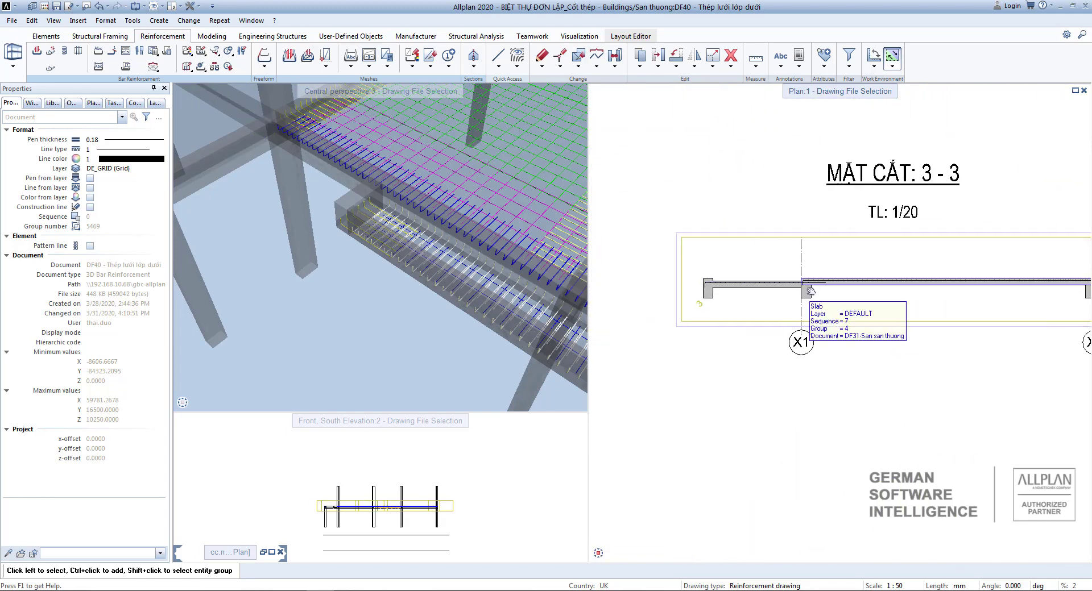
pyautogui.scroll(2, 810, 291)
pyautogui.scroll(-5, 811, 319)
pyautogui.scroll(5, 833, 292)
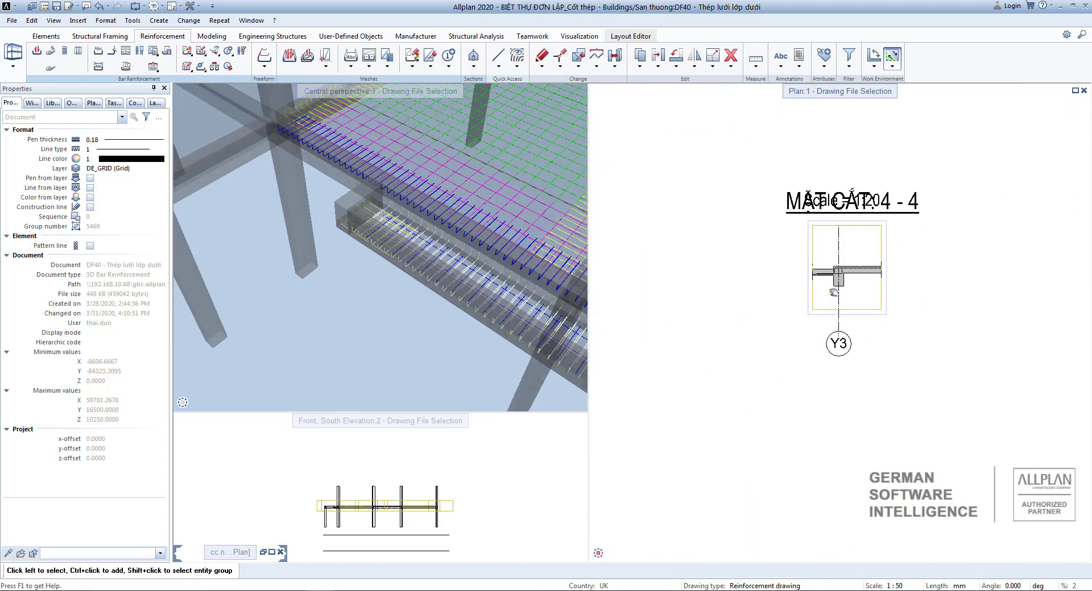
pyautogui.scroll(-5, 833, 292)
pyautogui.scroll(6, 812, 317)
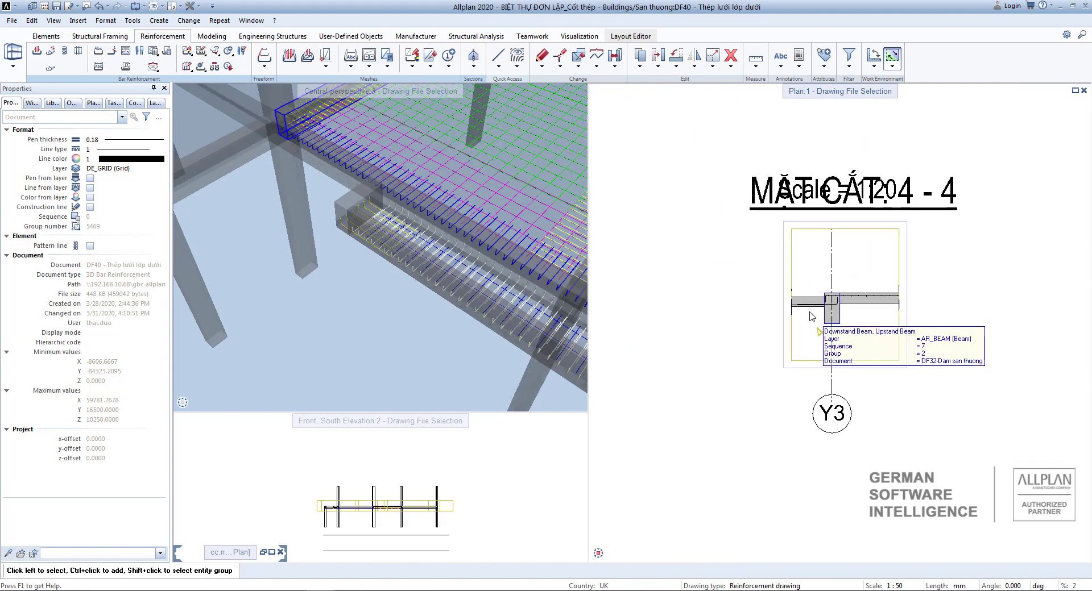
# Label the bottom mesh in section 4-4 with its mark number and mesh type, placed above the slab with an automatic text leader
pyautogui.scroll(4, 811, 317)
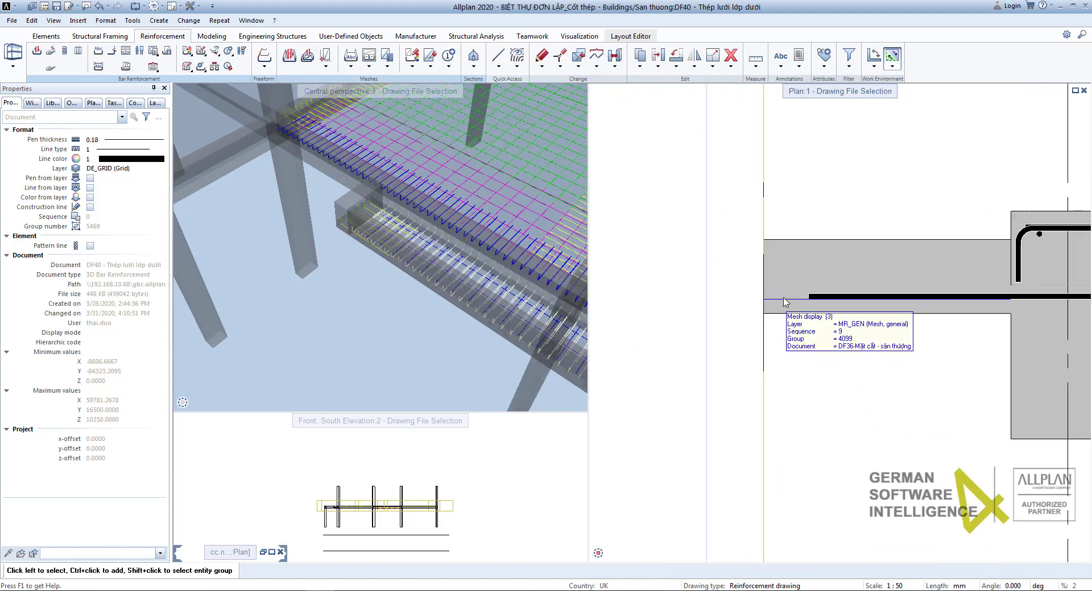
pyautogui.scroll(1, 788, 298)
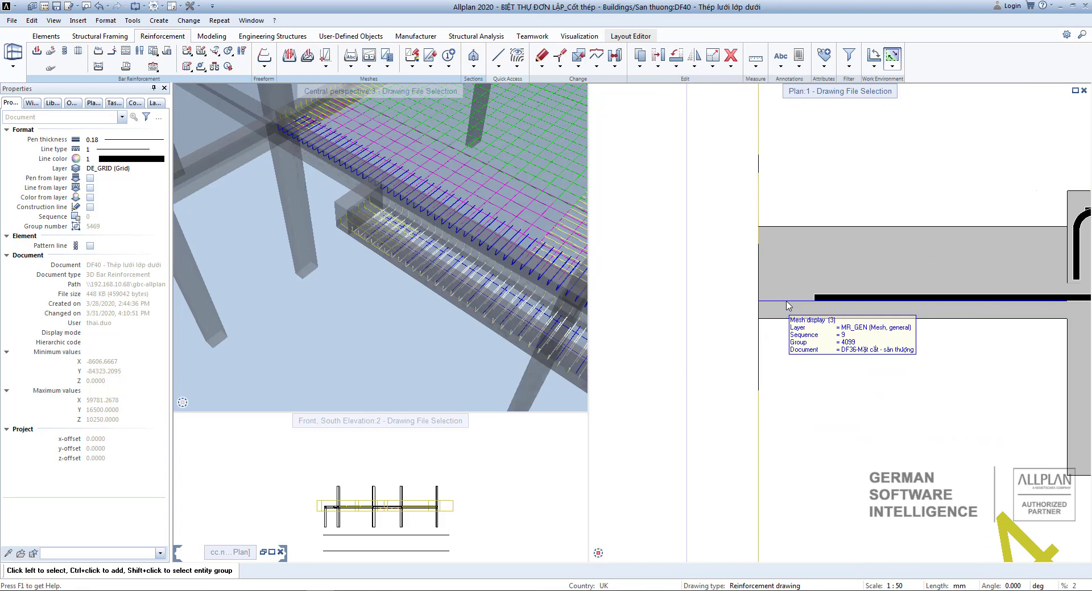
pyautogui.rightClick(788, 305)
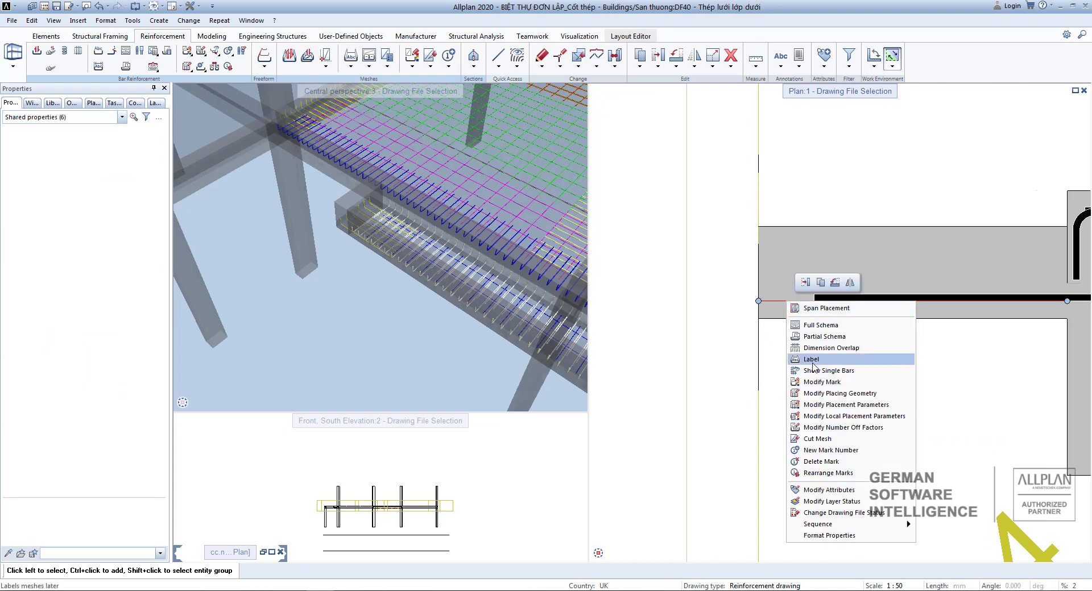
pyautogui.click(812, 360)
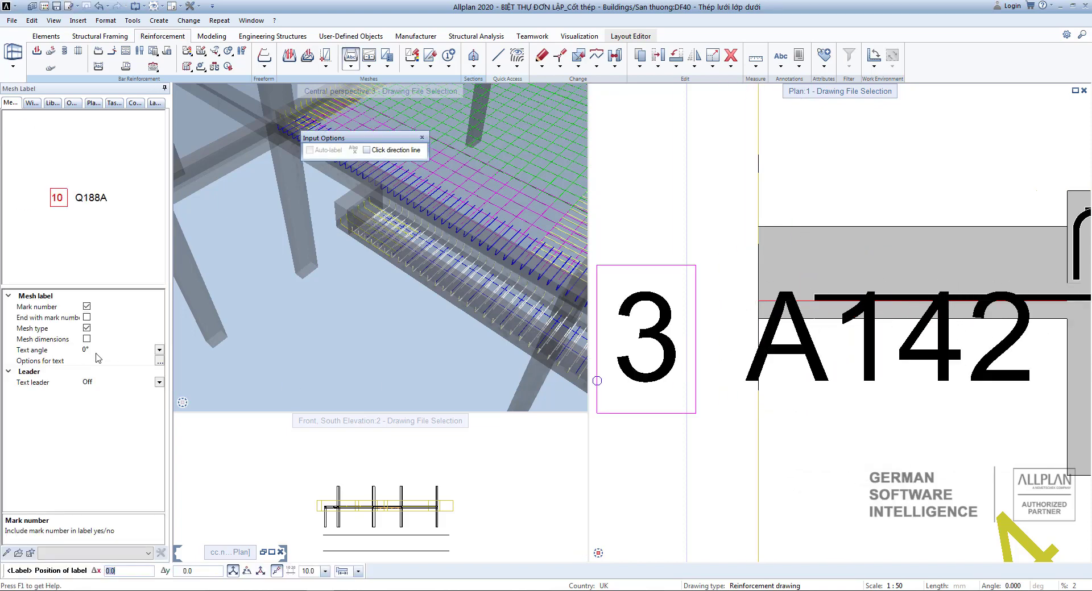
pyautogui.click(85, 350)
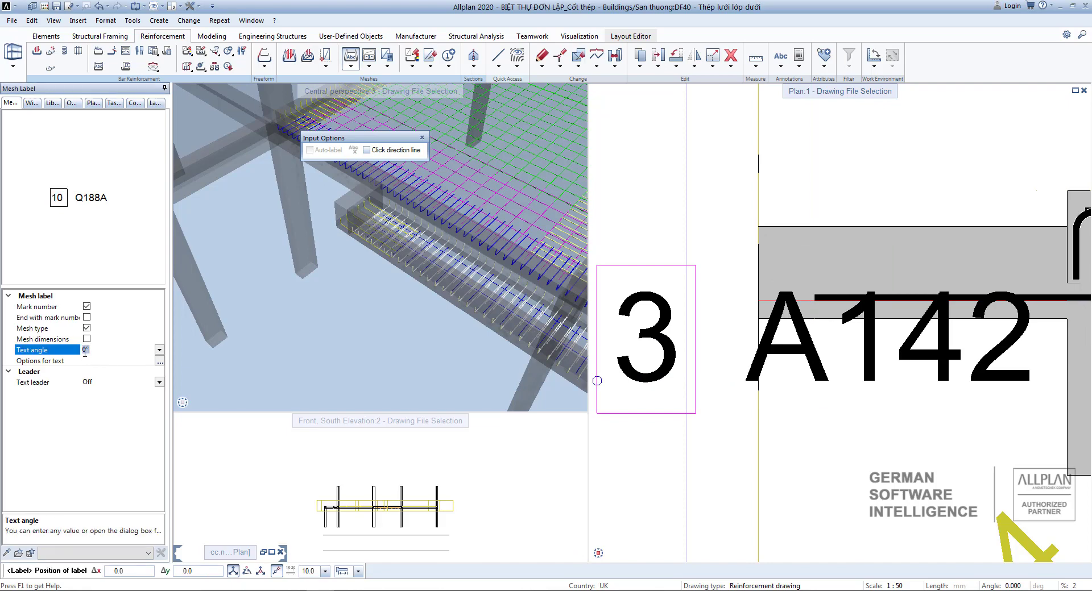
pyautogui.click(160, 383)
pyautogui.click(99, 403)
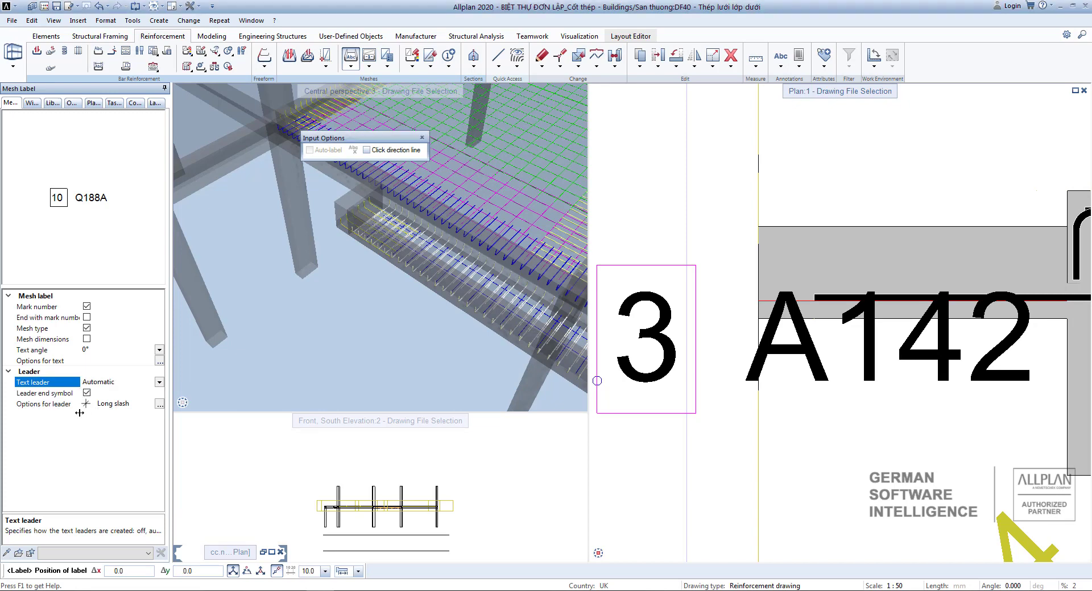
pyautogui.scroll(-5, 813, 392)
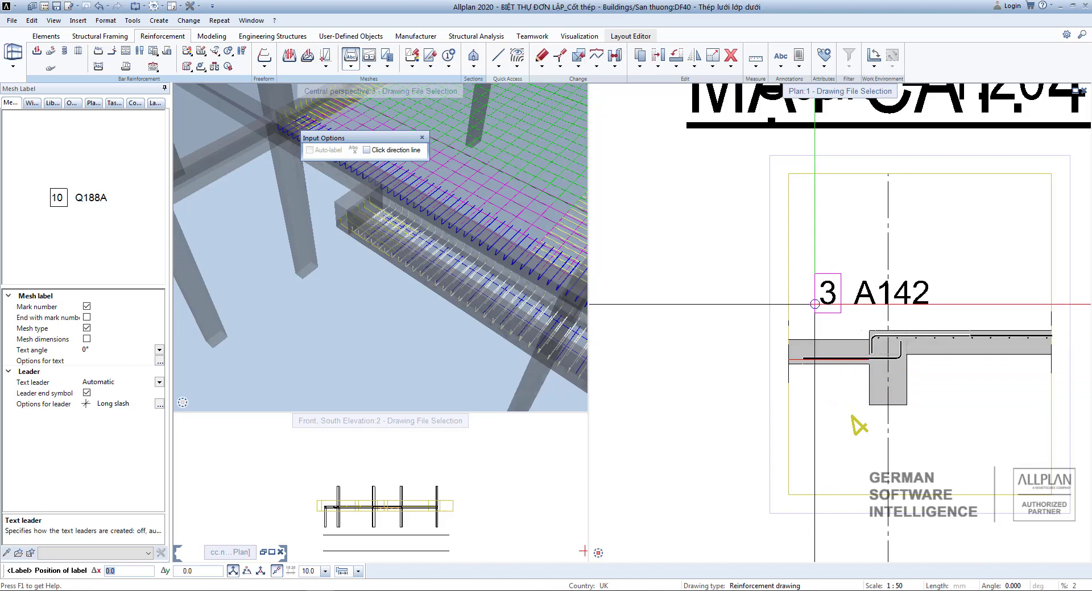
pyautogui.click(815, 305)
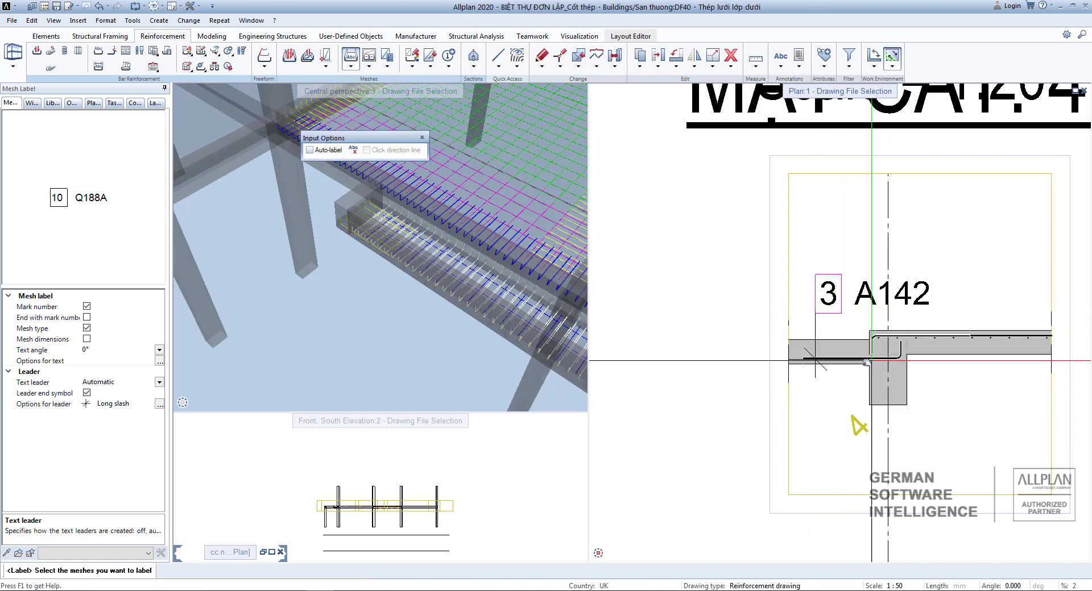
pyautogui.scroll(-1, 765, 381)
pyautogui.scroll(1, 767, 329)
pyautogui.scroll(2, 767, 329)
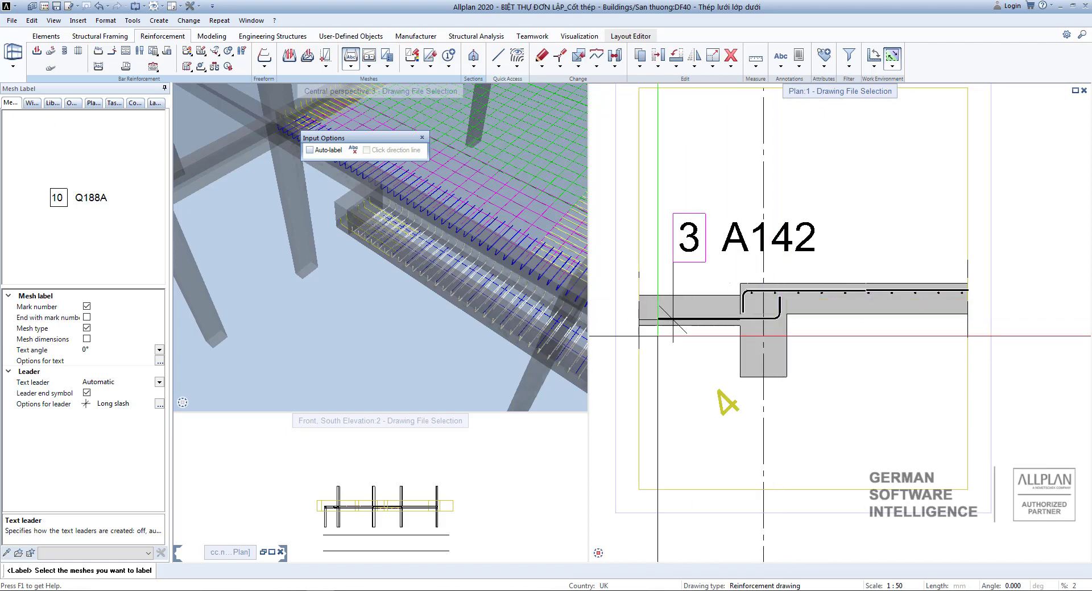
pyautogui.press('Escape')
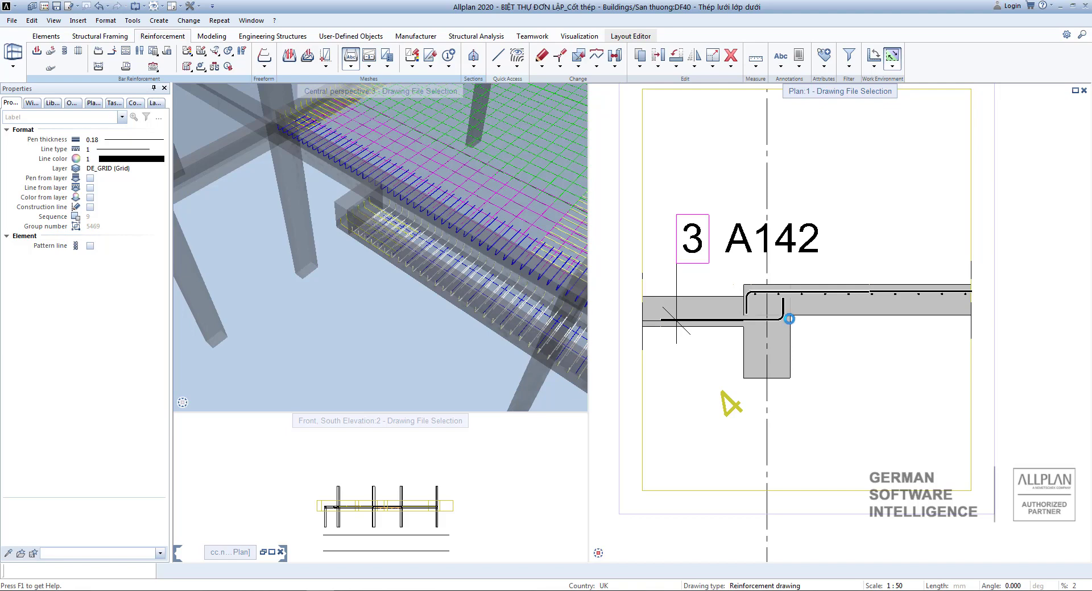
# Label the bent bottom bar in section 4-4 with a Fan label giving mark number, diameter and spacing below the beam
pyautogui.click(788, 319)
pyautogui.scroll(-1, 782, 338)
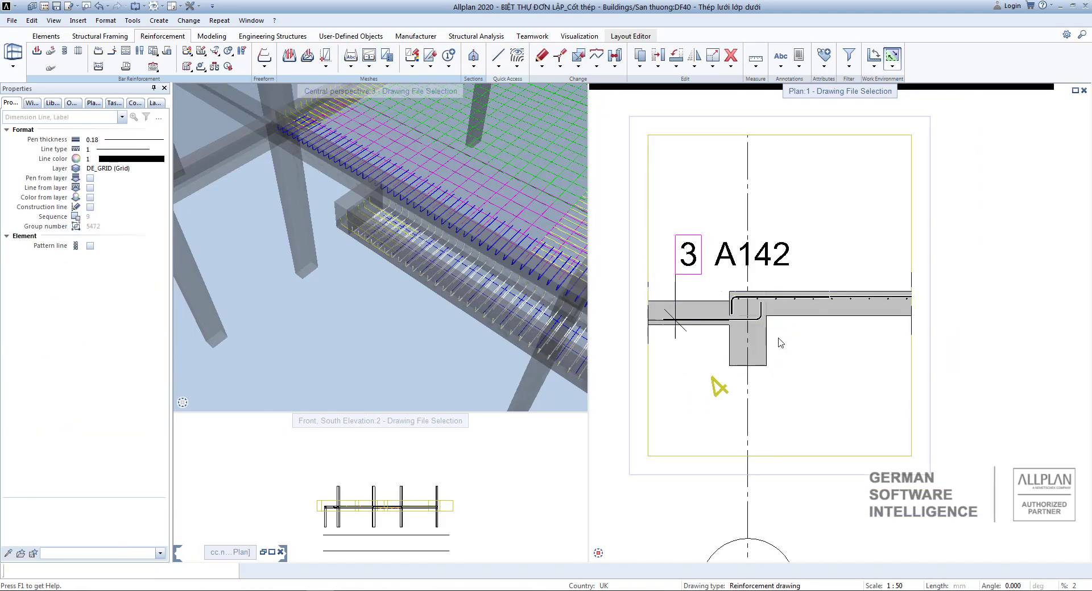
pyautogui.scroll(3, 743, 333)
pyautogui.click(769, 302)
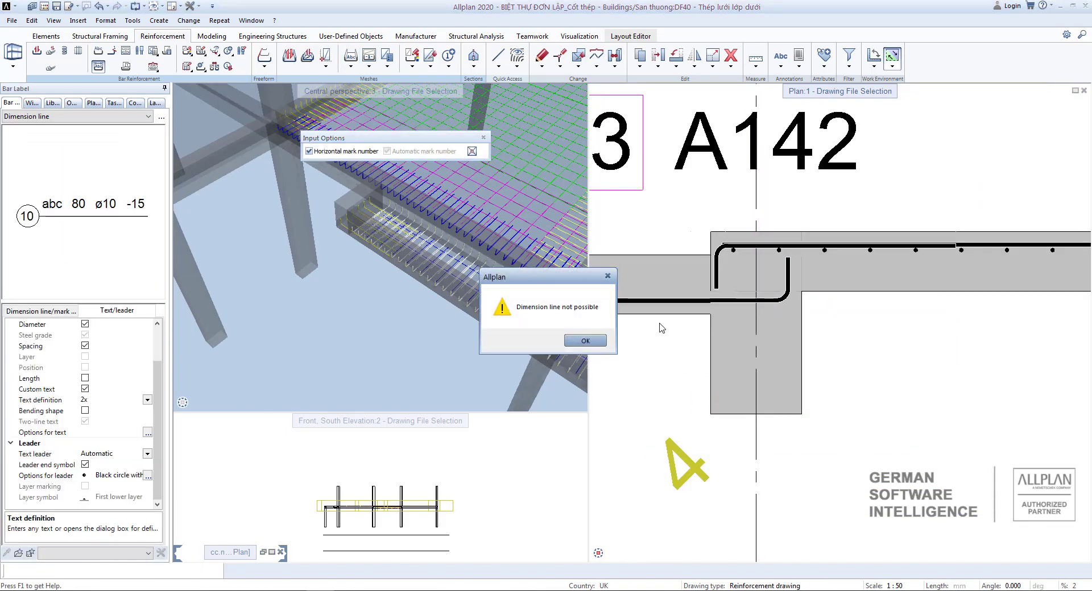
pyautogui.press('Return')
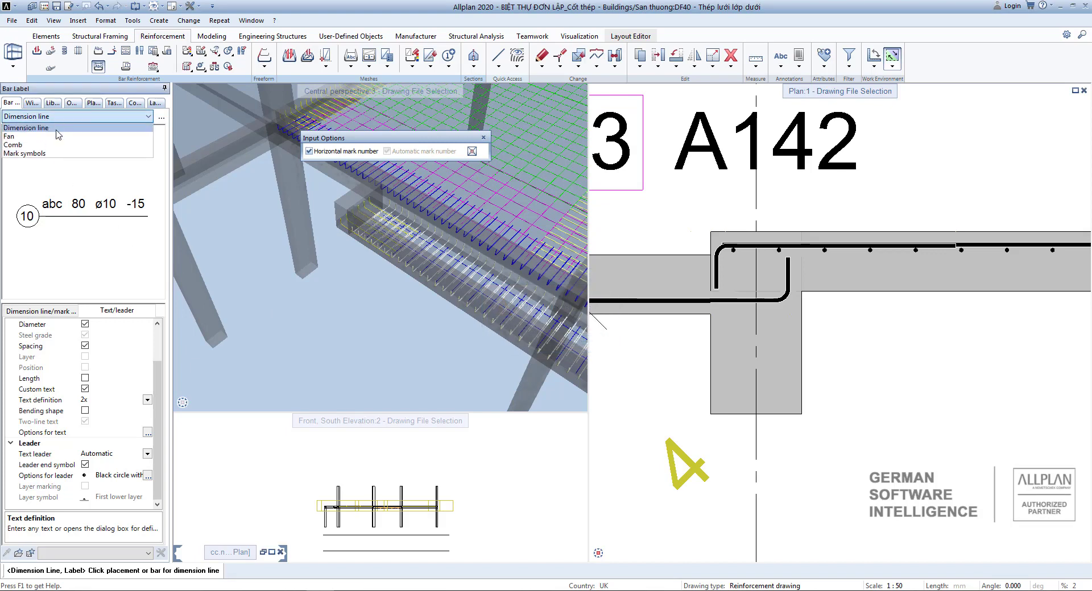
pyautogui.click(60, 138)
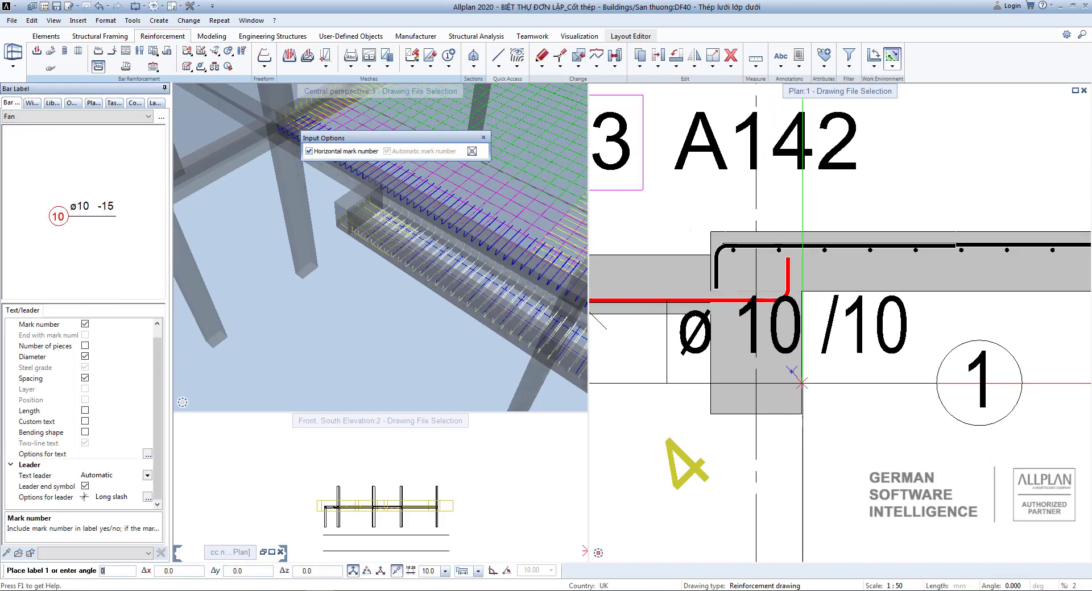
pyautogui.scroll(-3, 819, 380)
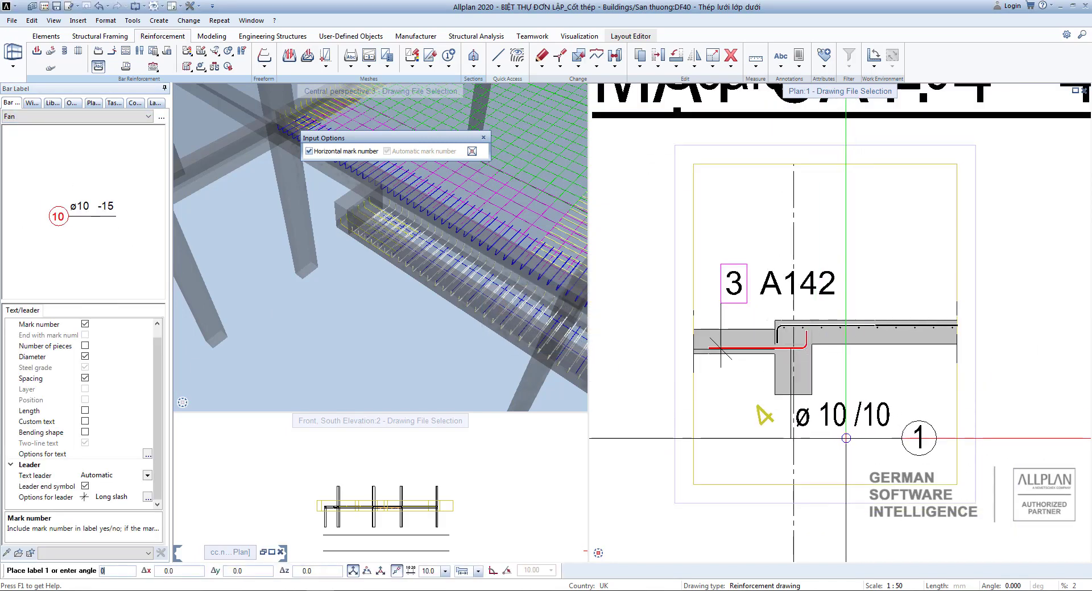
pyautogui.press('Escape')
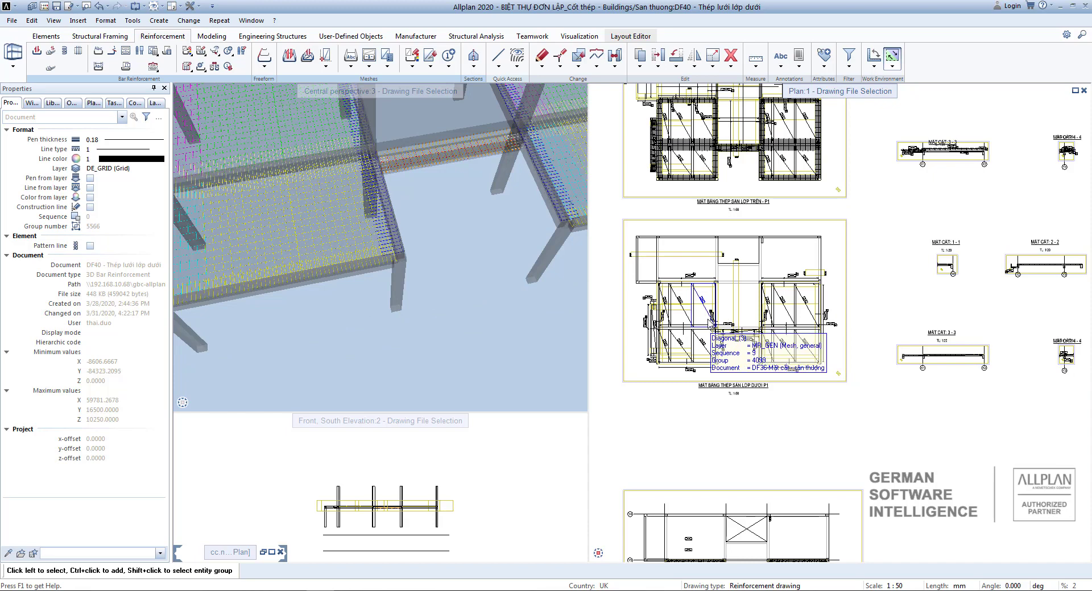
# Set the drawing scale to 1:10 for viewing the slab support bar detail
pyautogui.scroll(1, 712, 323)
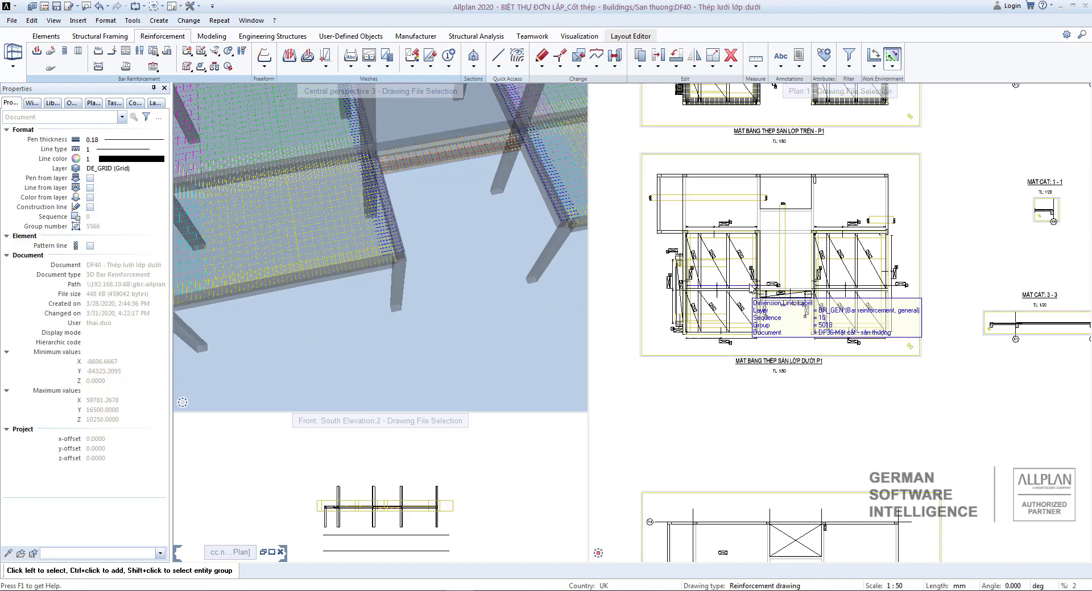
pyautogui.scroll(-5, 803, 285)
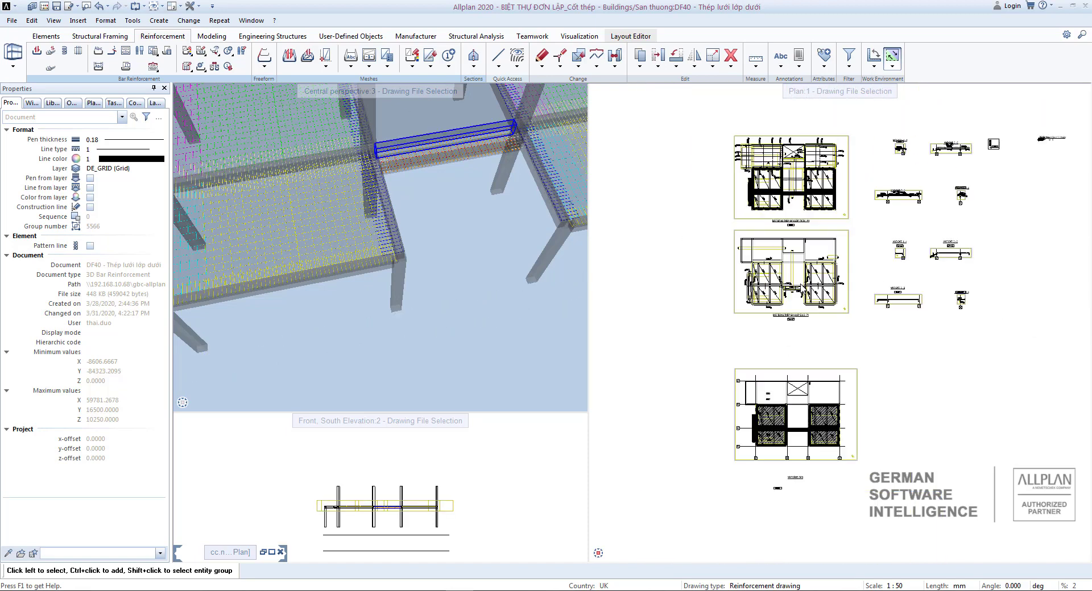
pyautogui.moveTo(988, 156); pyautogui.dragTo(952, 183, button='middle')
pyautogui.scroll(5, 961, 187)
pyautogui.moveTo(997, 237); pyautogui.dragTo(970, 240, button='middle')
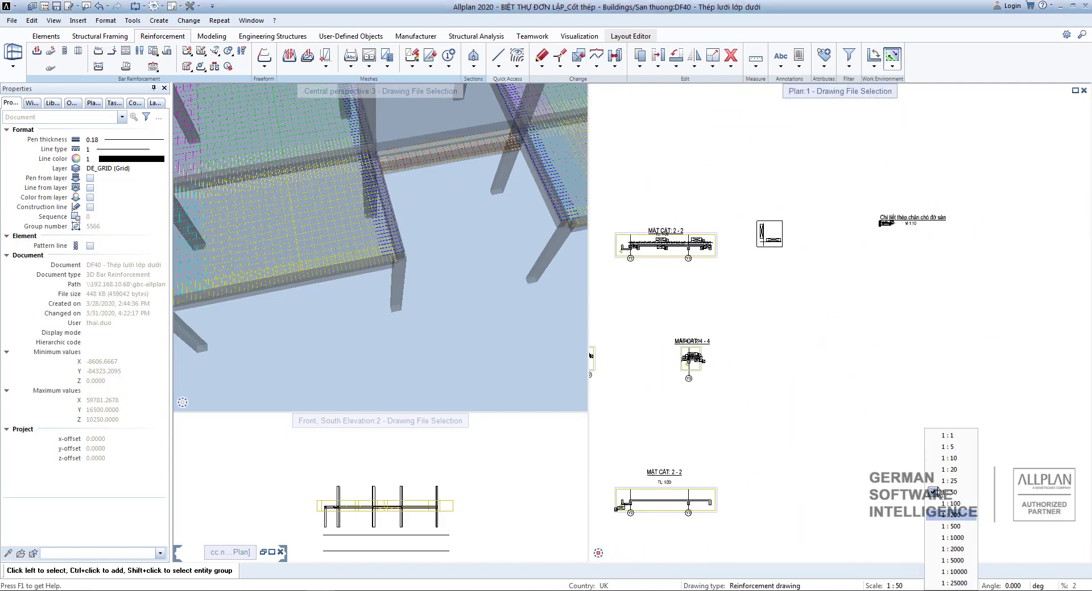
pyautogui.click(947, 458)
# Examine the 1:10 support bar detail between the slab's two reinforcement layers, and review the bottom-layer plan
pyautogui.scroll(6, 902, 253)
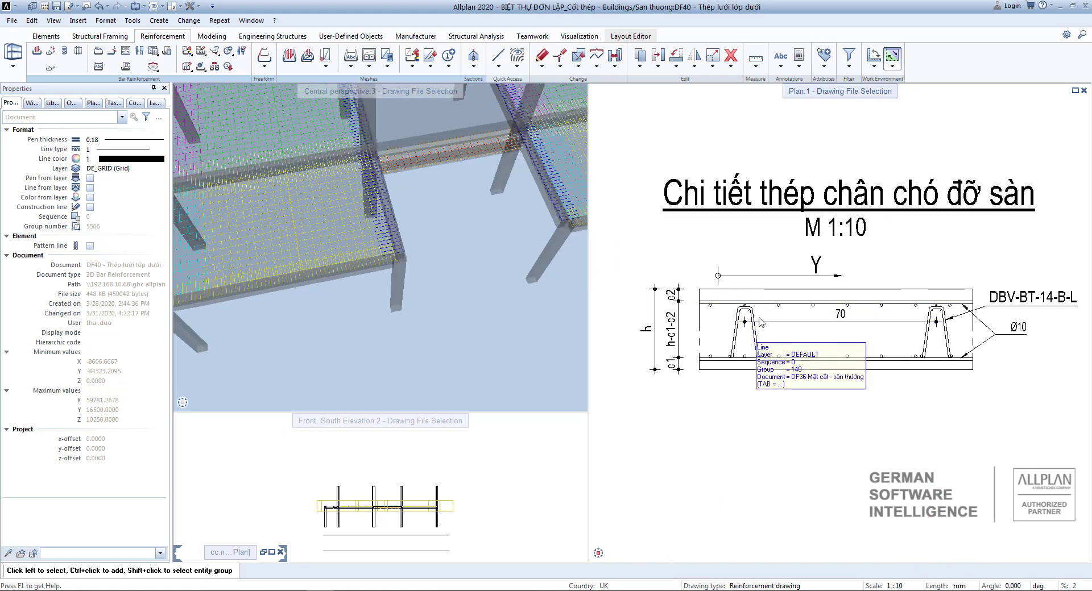
pyautogui.scroll(-3, 790, 330)
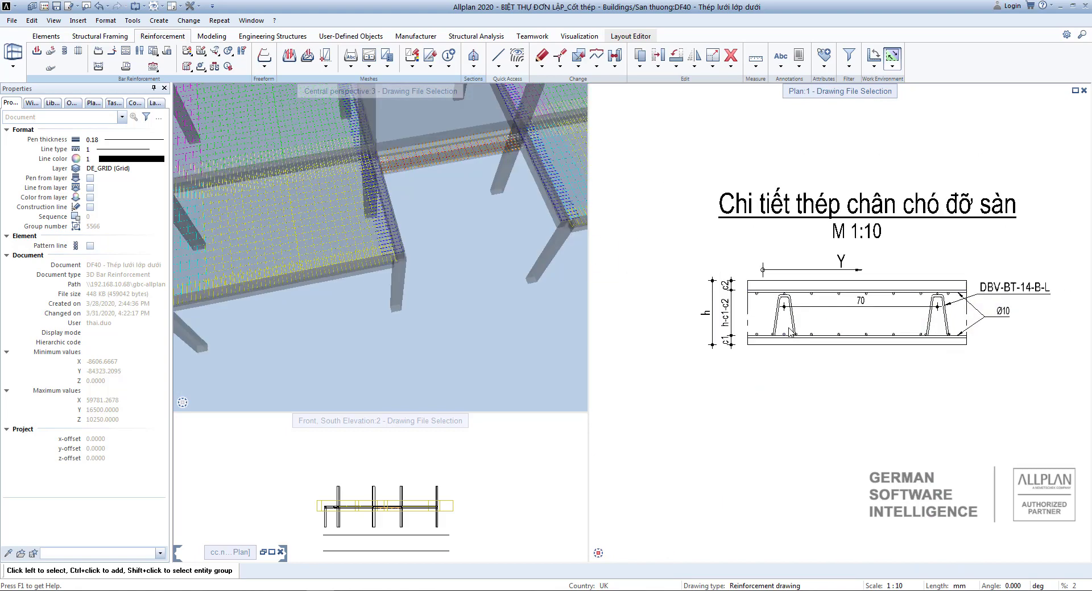
pyautogui.scroll(1, 782, 329)
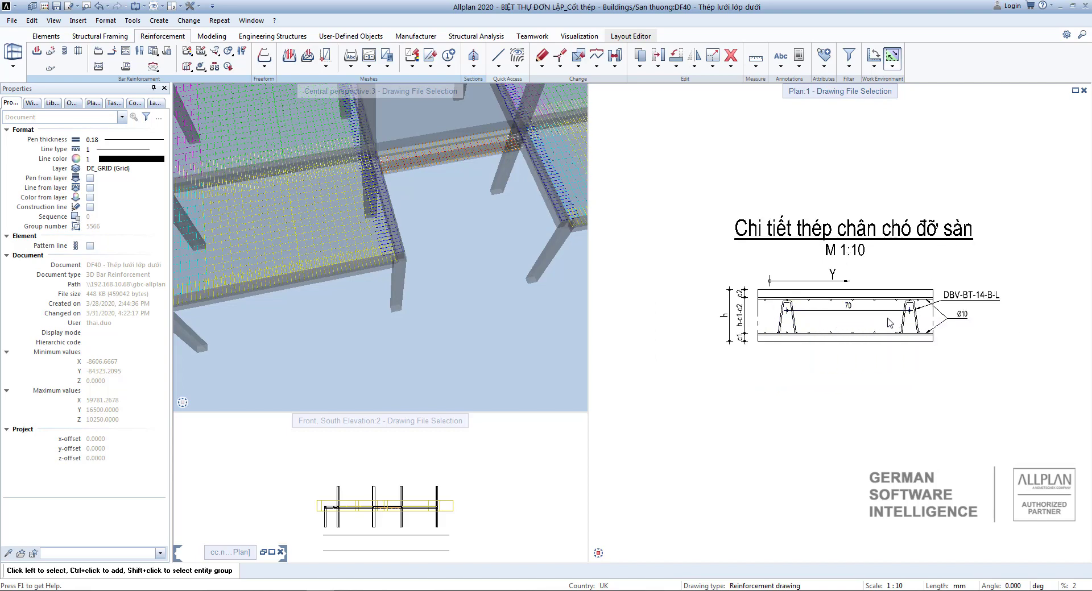
pyautogui.moveTo(890, 323); pyautogui.dragTo(902, 323, button='middle')
pyautogui.scroll(-5, 803, 328)
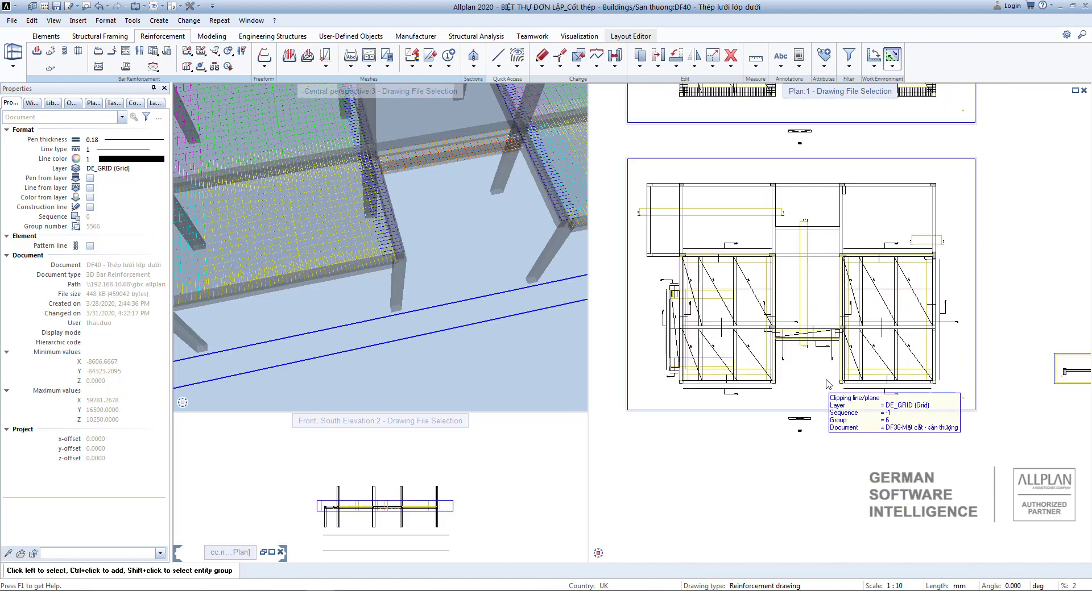
pyautogui.scroll(-2, 842, 402)
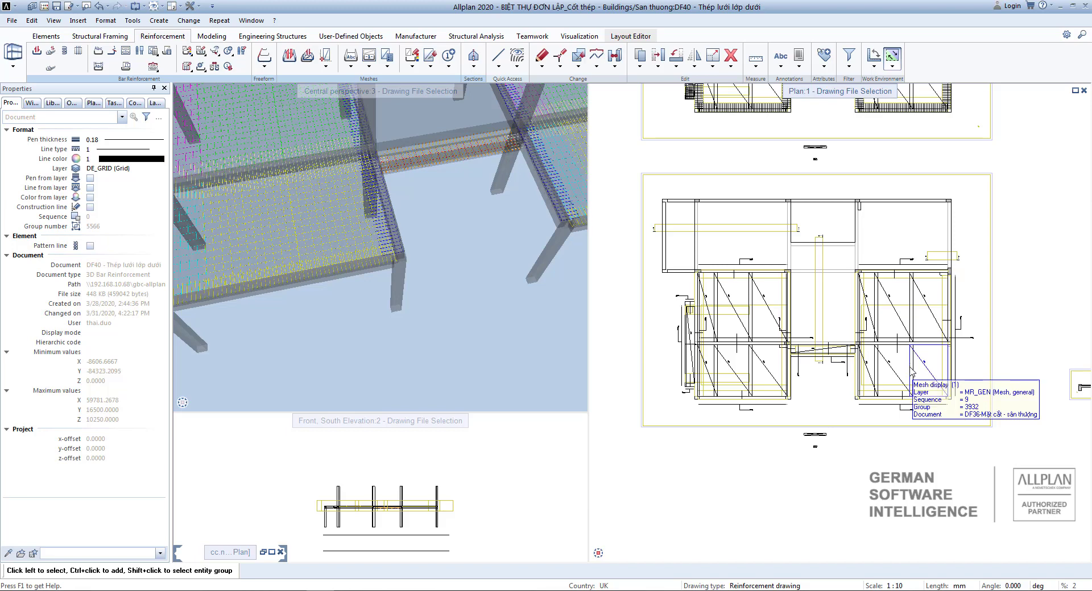
# Preview the Spacer bar shape and its parameters for the slab support bars, and leave the bar definition without placing anything
pyautogui.scroll(2, 915, 363)
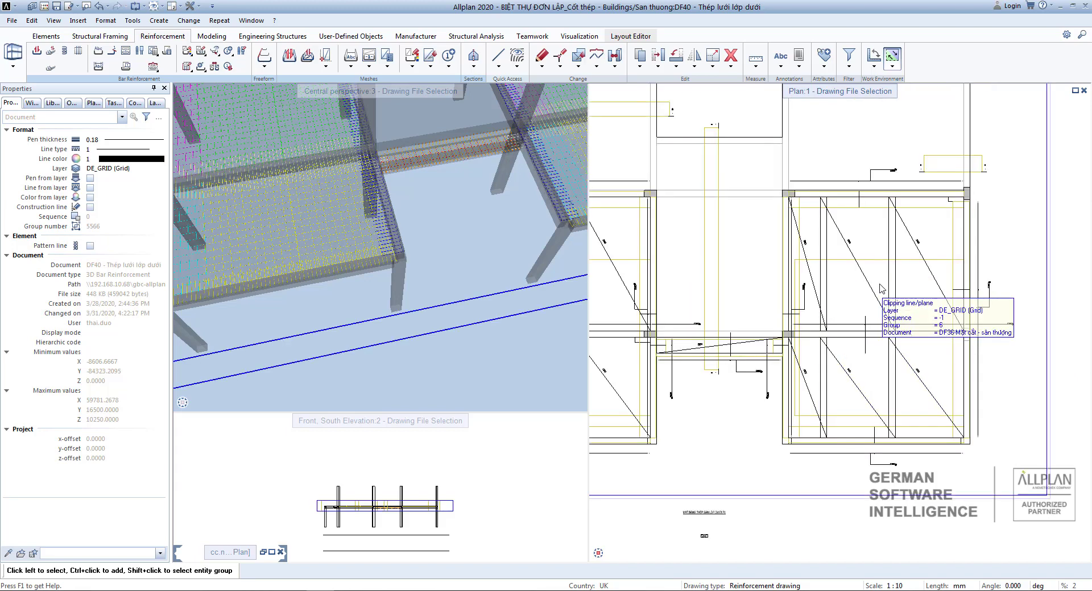
pyautogui.scroll(-3, 829, 465)
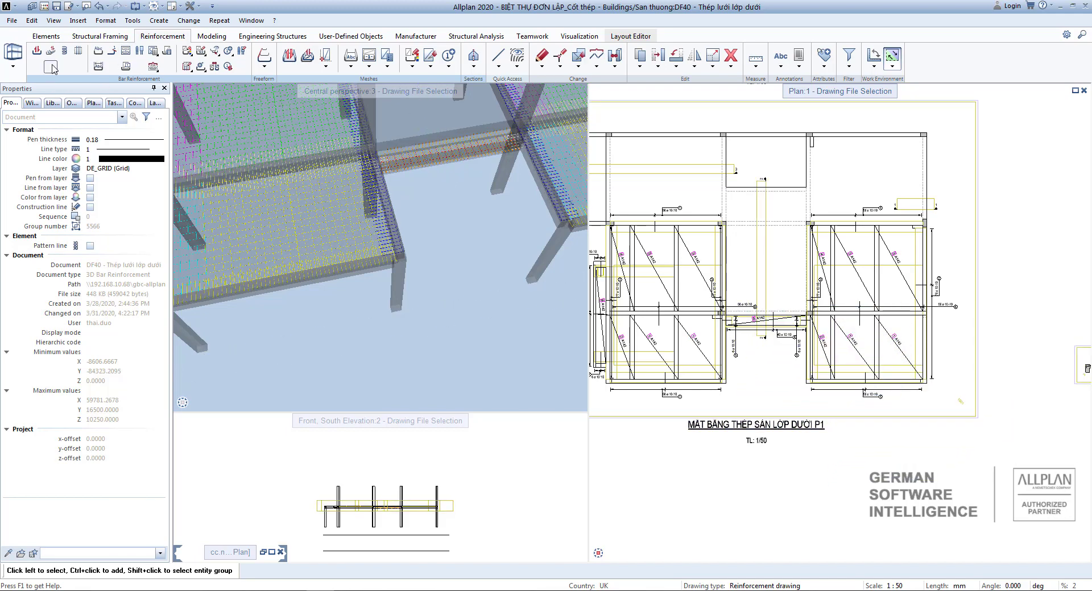
pyautogui.click(35, 54)
pyautogui.click(162, 119)
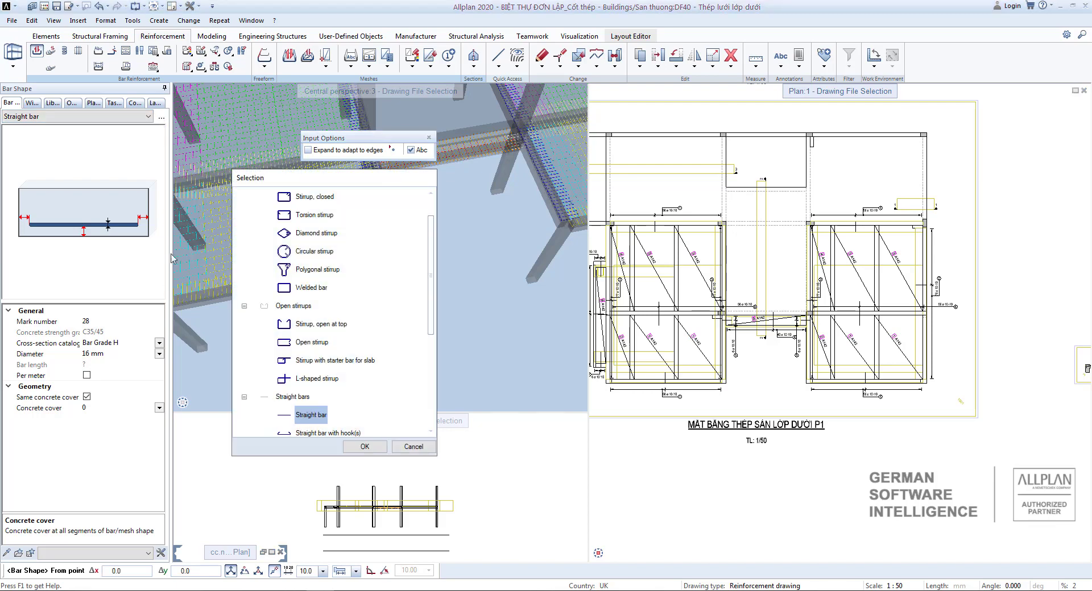
pyautogui.scroll(-4, 318, 324)
pyautogui.press('Down')
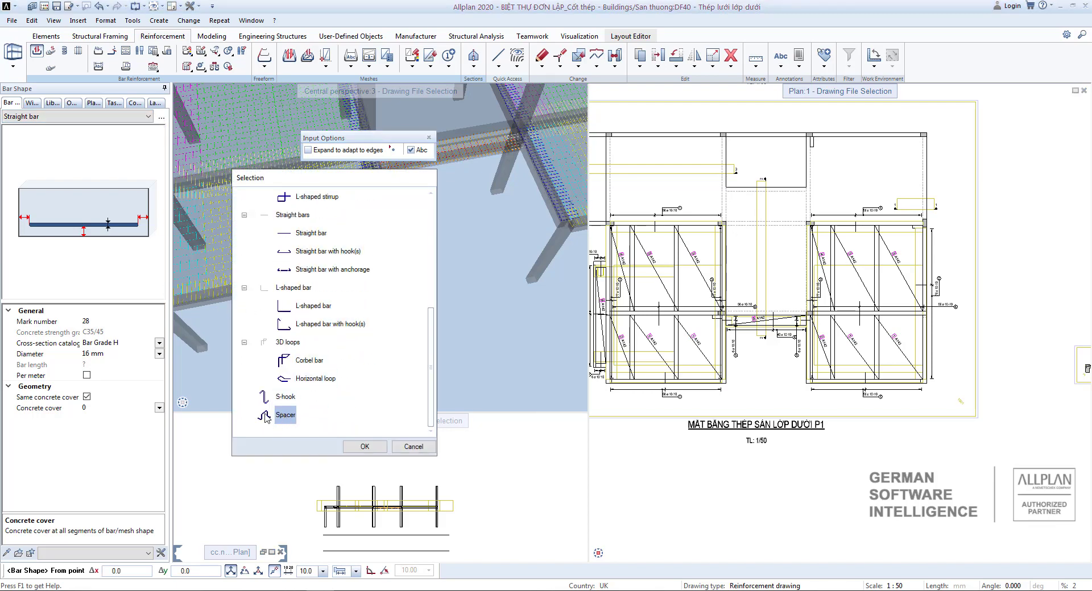
pyautogui.doubleClick(284, 416)
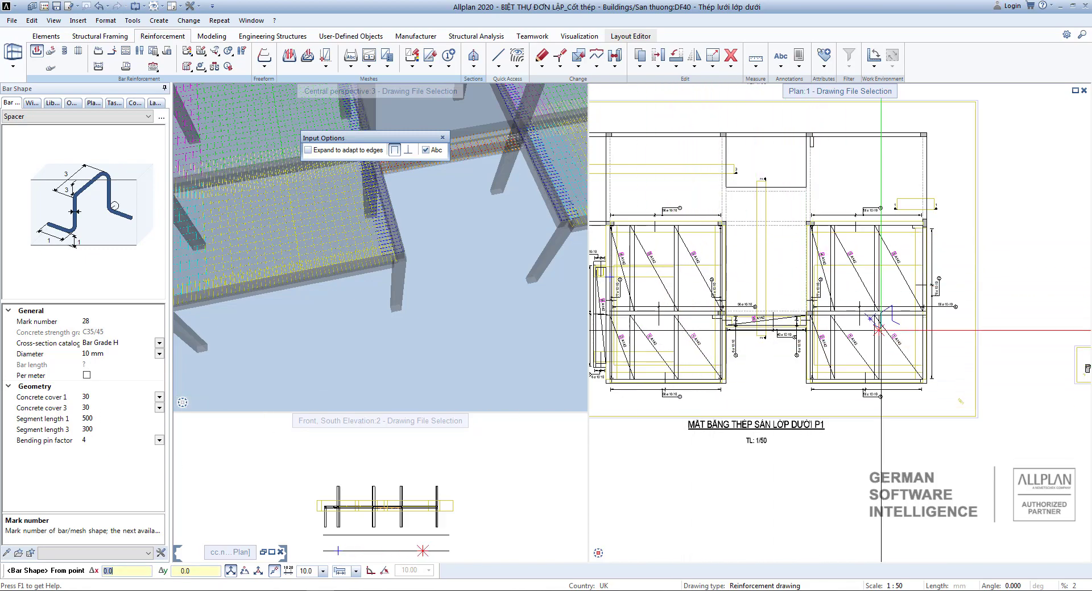
pyautogui.press('Escape')
# Switch from the roof terrace files to drawing file 115 (Mặt cắt - Móng) of the foundation
pyautogui.scroll(-5, 500, 244)
pyautogui.scroll(-5, 699, 223)
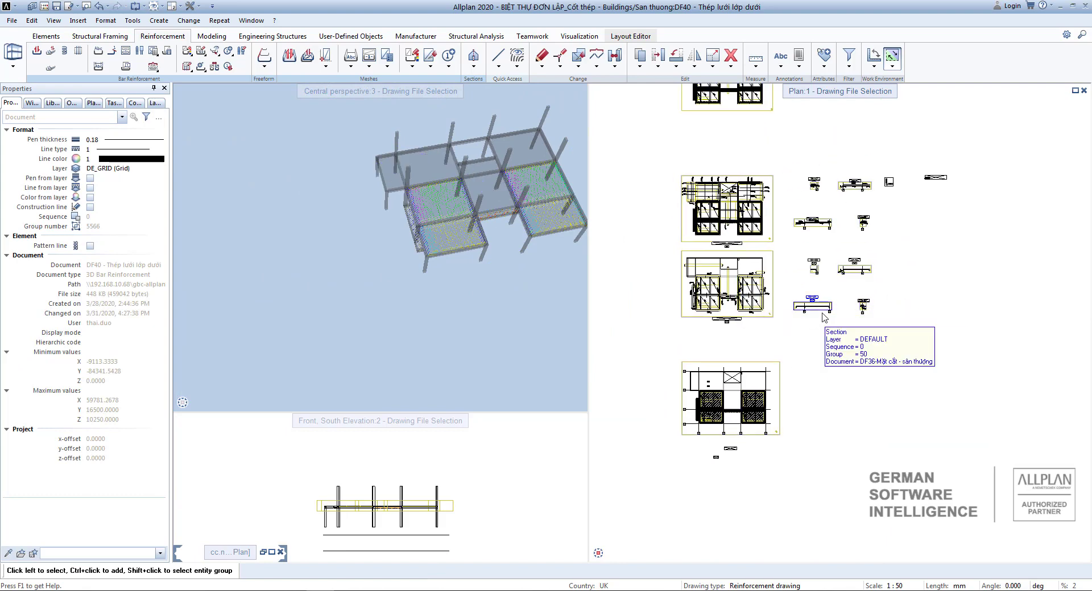
pyautogui.press('F2')
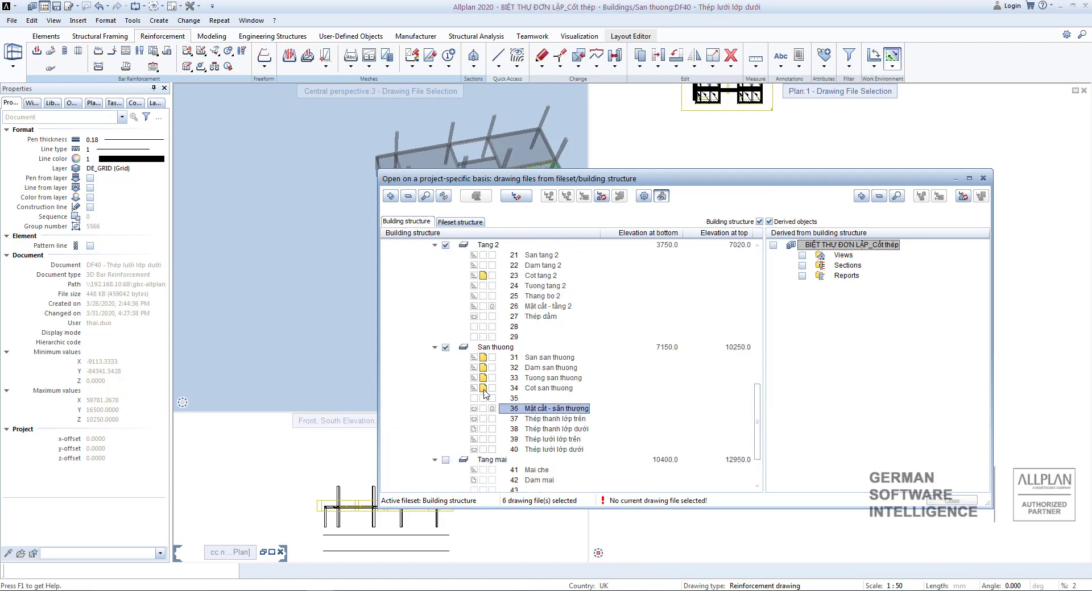
pyautogui.scroll(3, 484, 355)
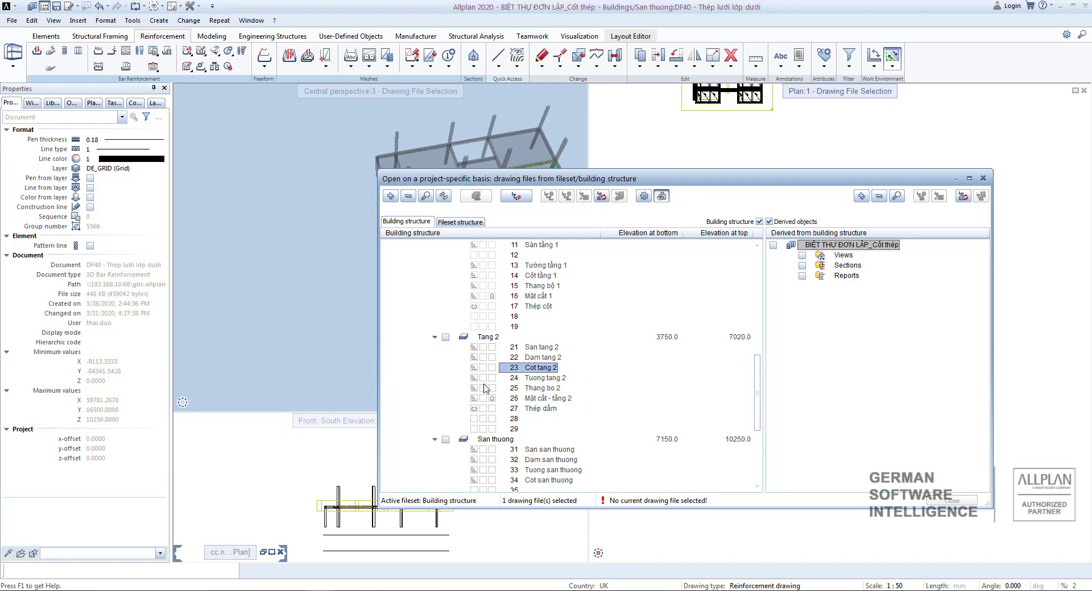
pyautogui.scroll(4, 485, 389)
pyautogui.press('Escape')
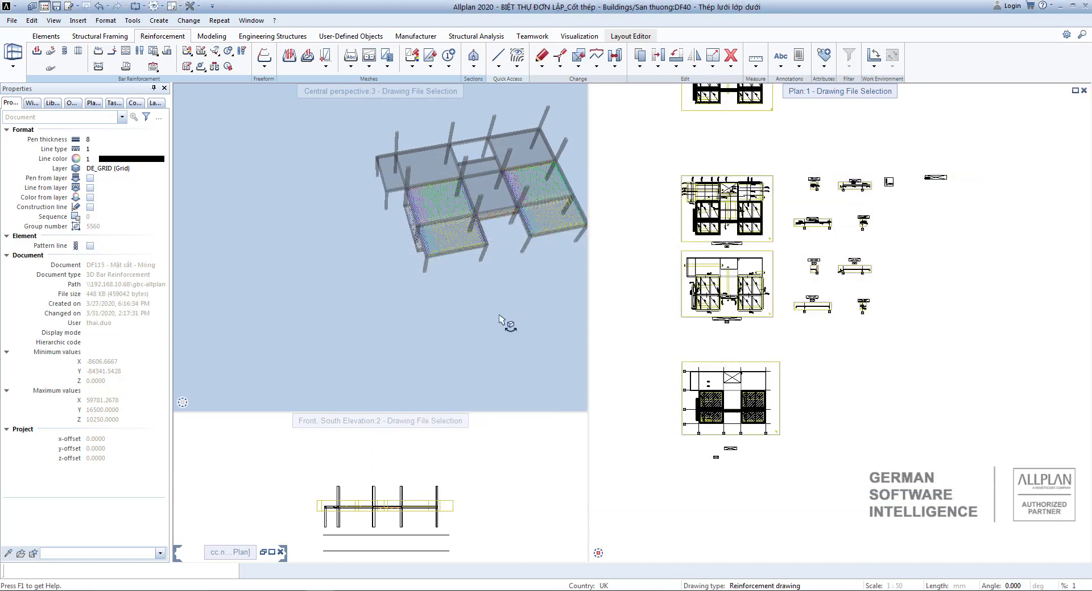
# Examine the M 1:10 section detail of the S-hooks and support bars between the two reinforcement layers
pyautogui.scroll(8, 665, 352)
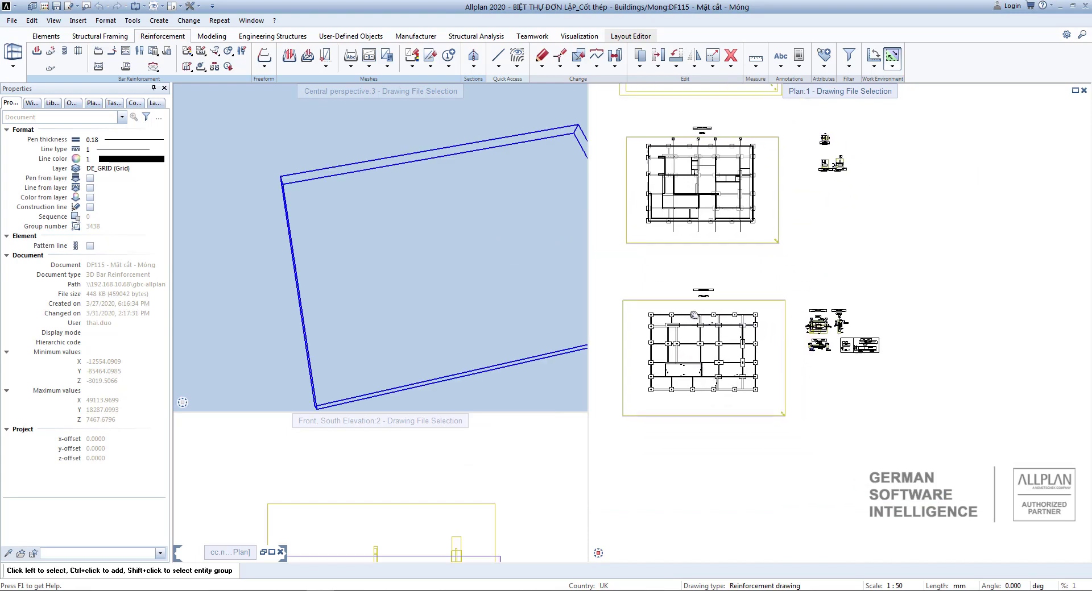
pyautogui.scroll(2, 851, 339)
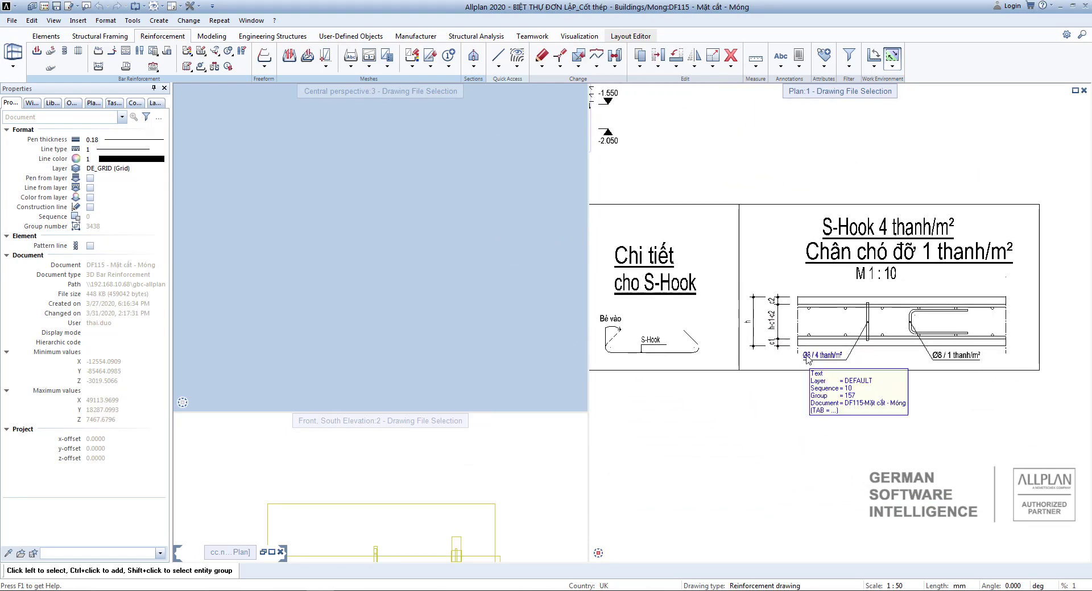
pyautogui.scroll(-5, 766, 368)
pyautogui.scroll(7, 825, 333)
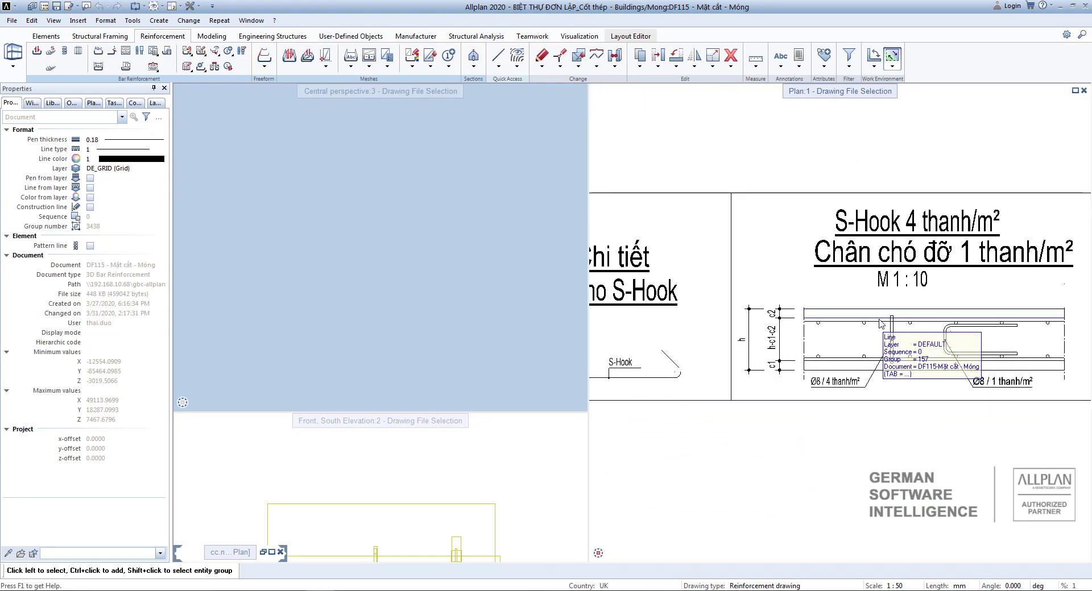
pyautogui.scroll(-1, 825, 334)
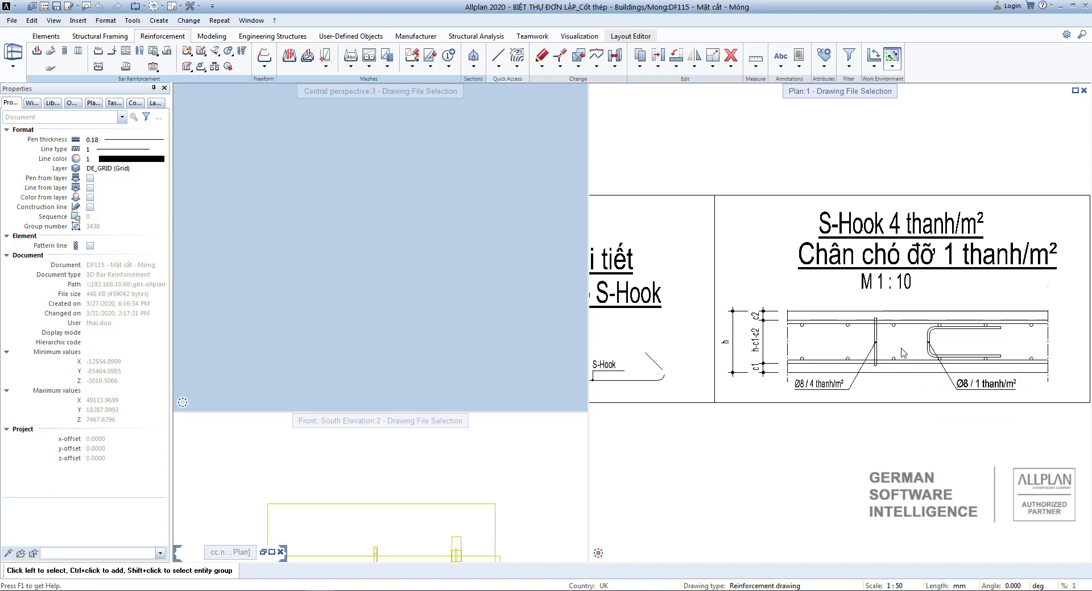
pyautogui.scroll(2, 878, 344)
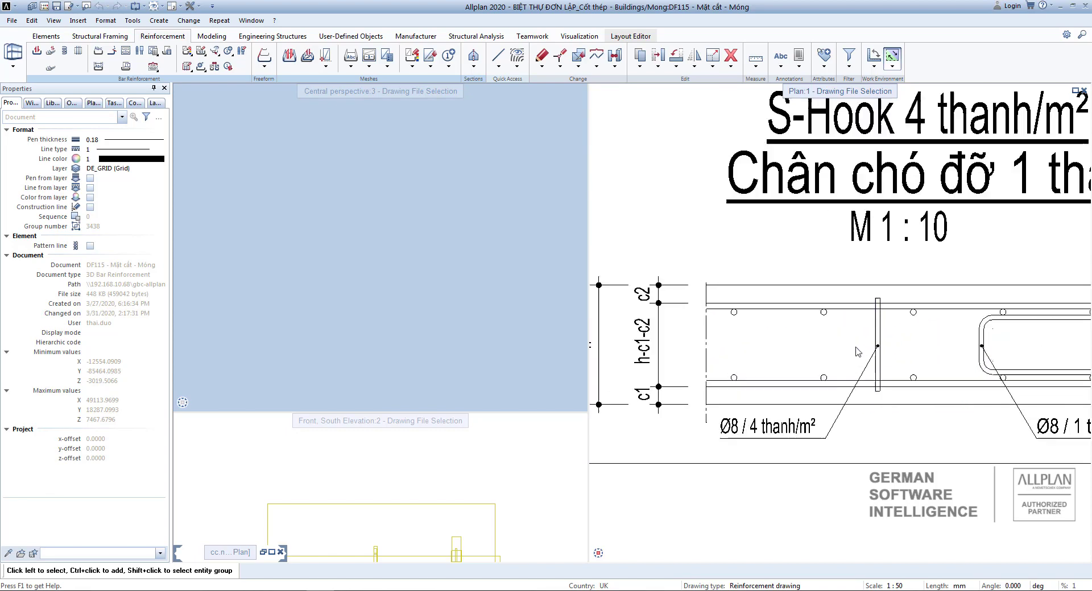
pyautogui.scroll(-2, 978, 355)
pyautogui.moveTo(978, 355); pyautogui.dragTo(944, 347, button='middle')
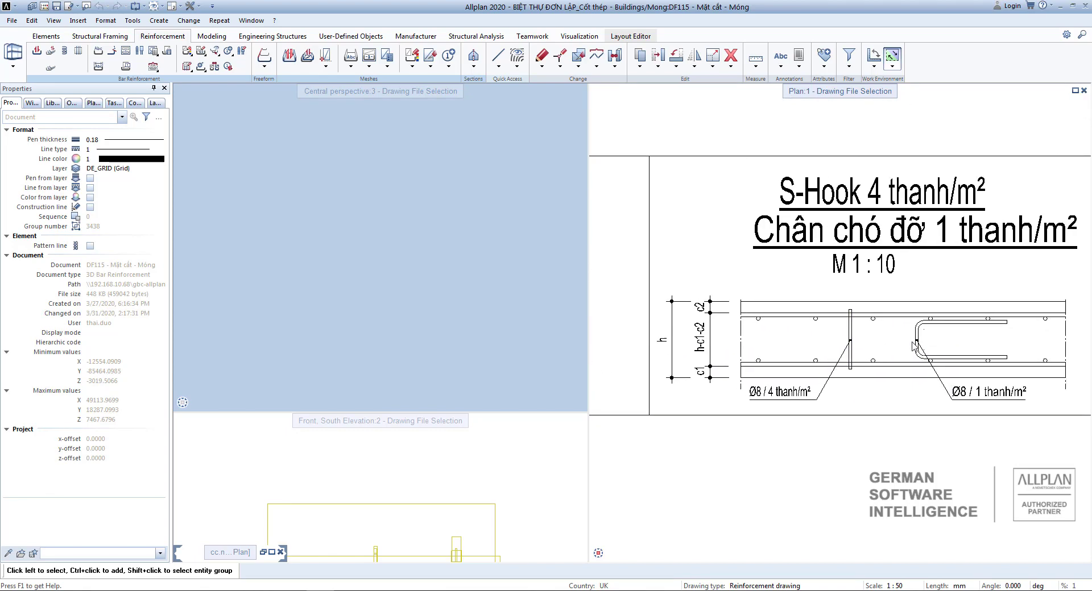
pyautogui.click(822, 363)
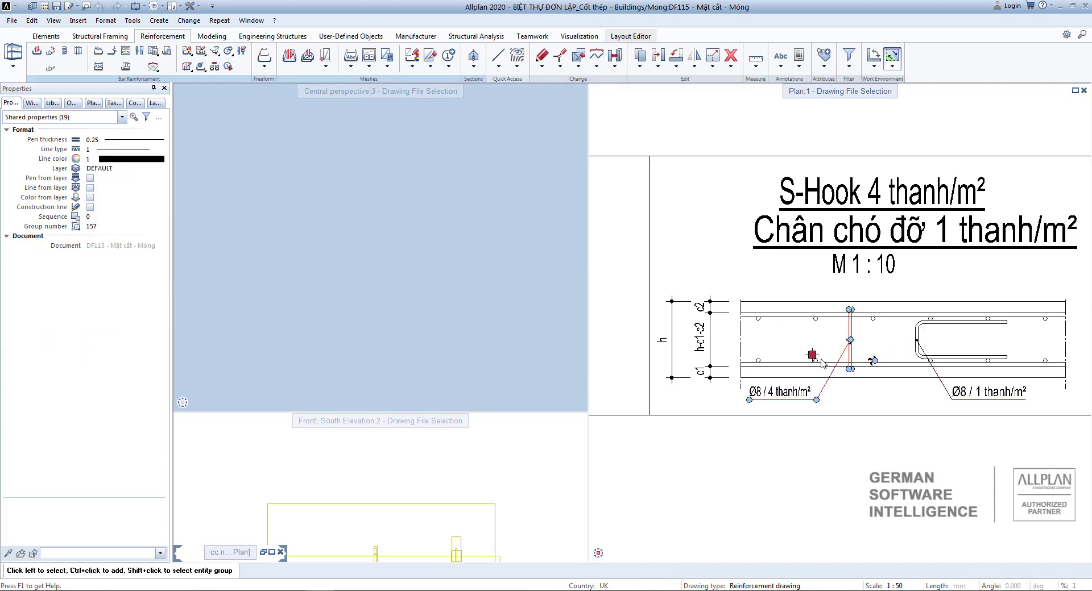
pyautogui.click(864, 347)
pyautogui.scroll(-3, 841, 350)
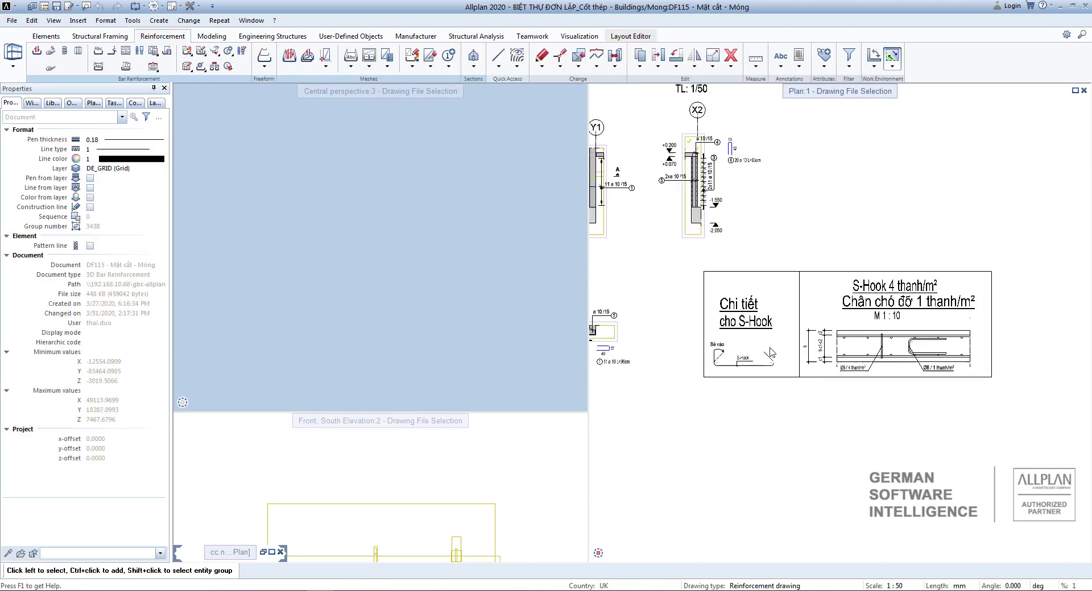
# Examine the S-Hook bending detail and the Ø8 bar-per-square-metre notes beneath the section detail
pyautogui.scroll(2, 772, 354)
pyautogui.scroll(-2, 771, 364)
pyautogui.scroll(2, 771, 377)
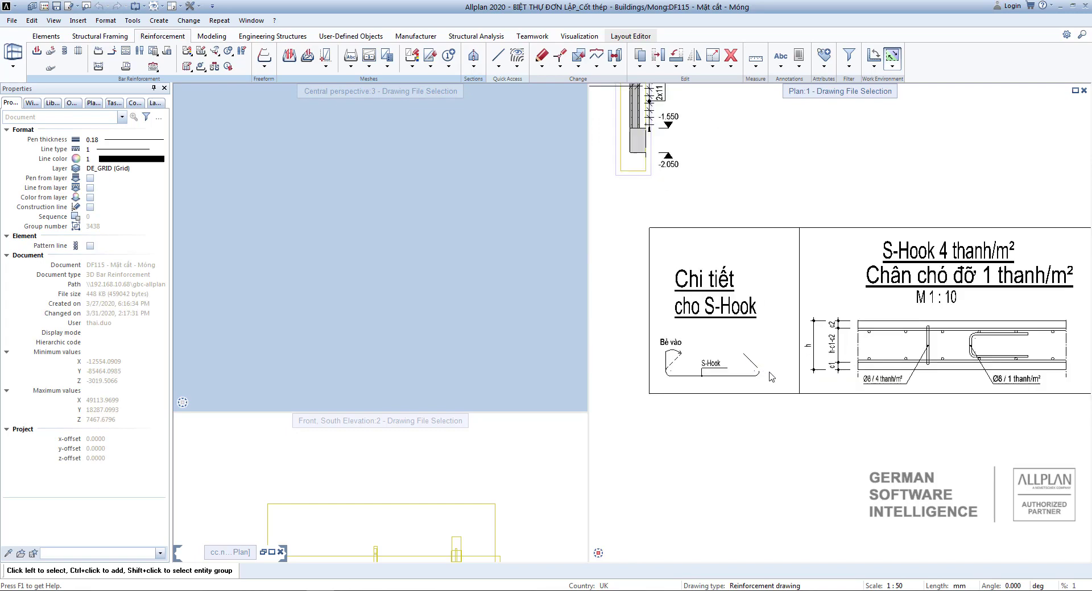
pyautogui.scroll(2, 772, 377)
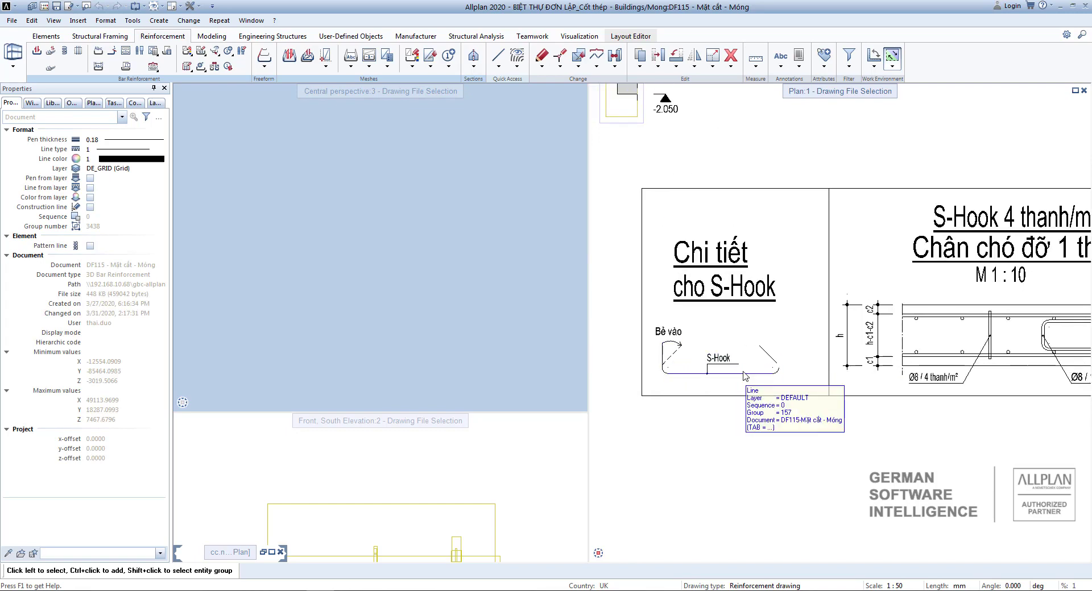
pyautogui.moveTo(744, 375); pyautogui.dragTo(691, 375, button='middle')
pyautogui.scroll(2, 920, 304)
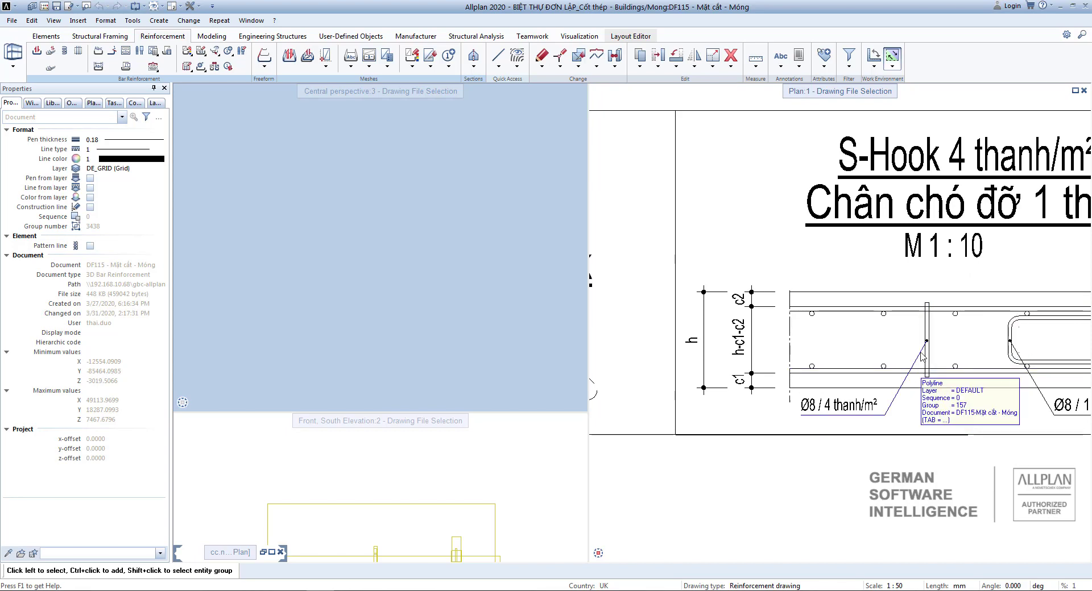
pyautogui.scroll(-2, 926, 297)
pyautogui.scroll(2, 1008, 305)
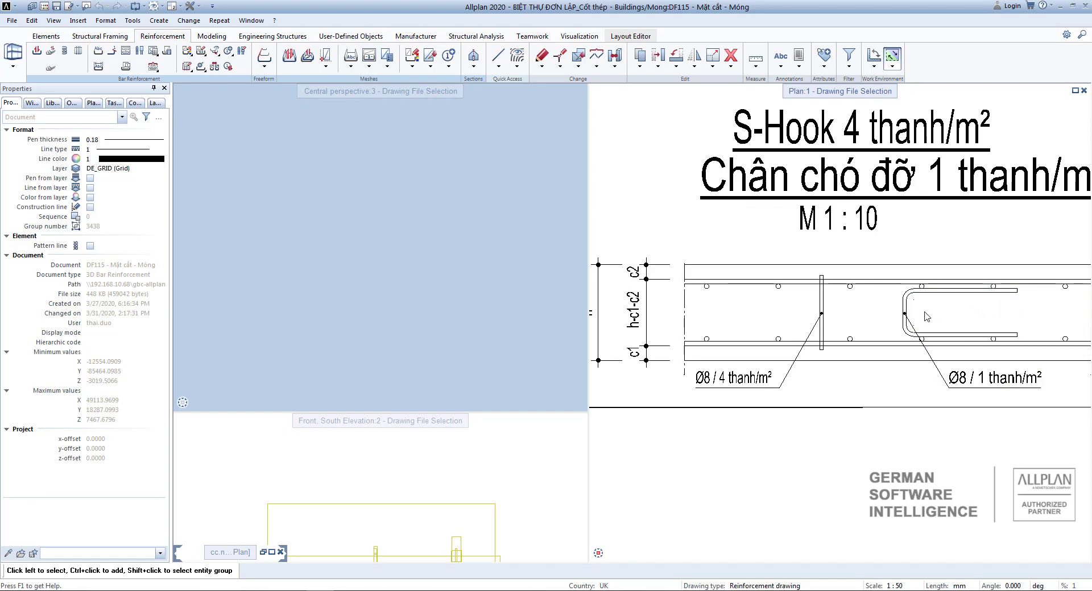
pyautogui.scroll(-3, 926, 316)
pyautogui.scroll(1, 924, 313)
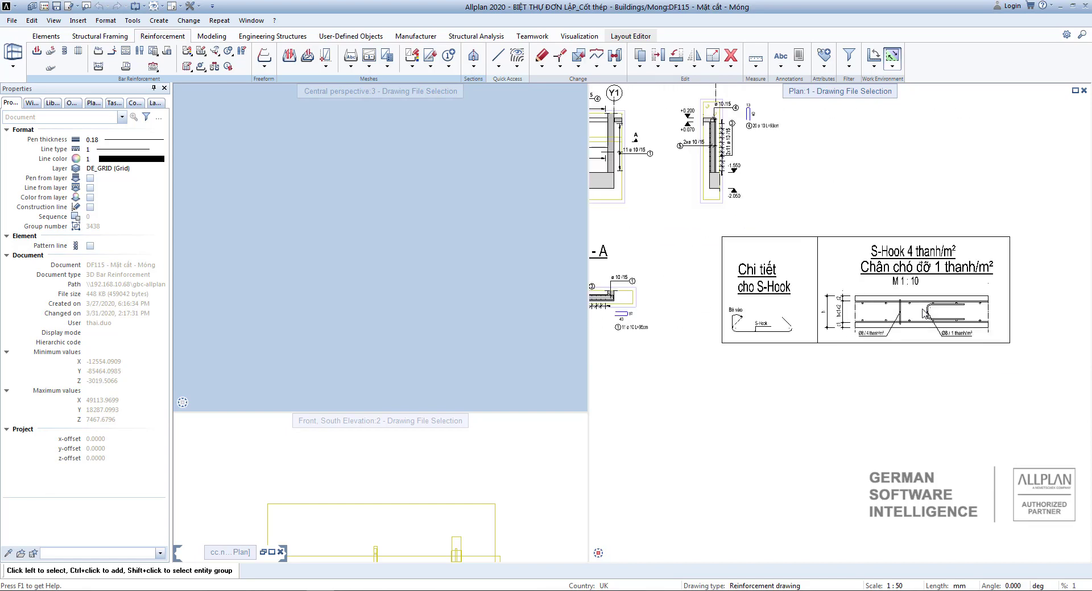
pyautogui.scroll(4, 910, 324)
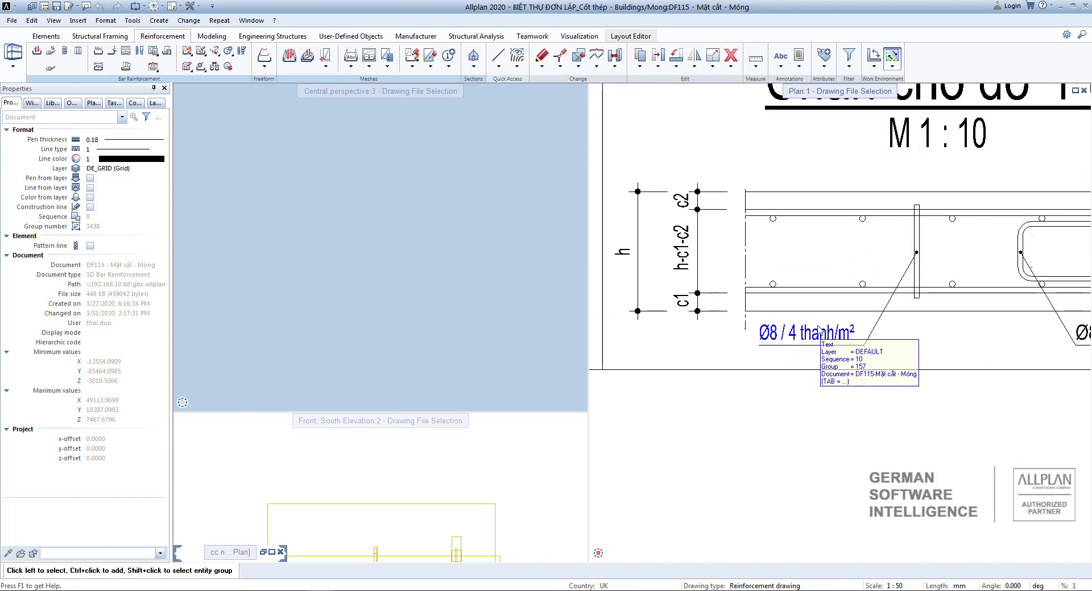
pyautogui.scroll(-1, 816, 334)
pyautogui.scroll(1, 796, 338)
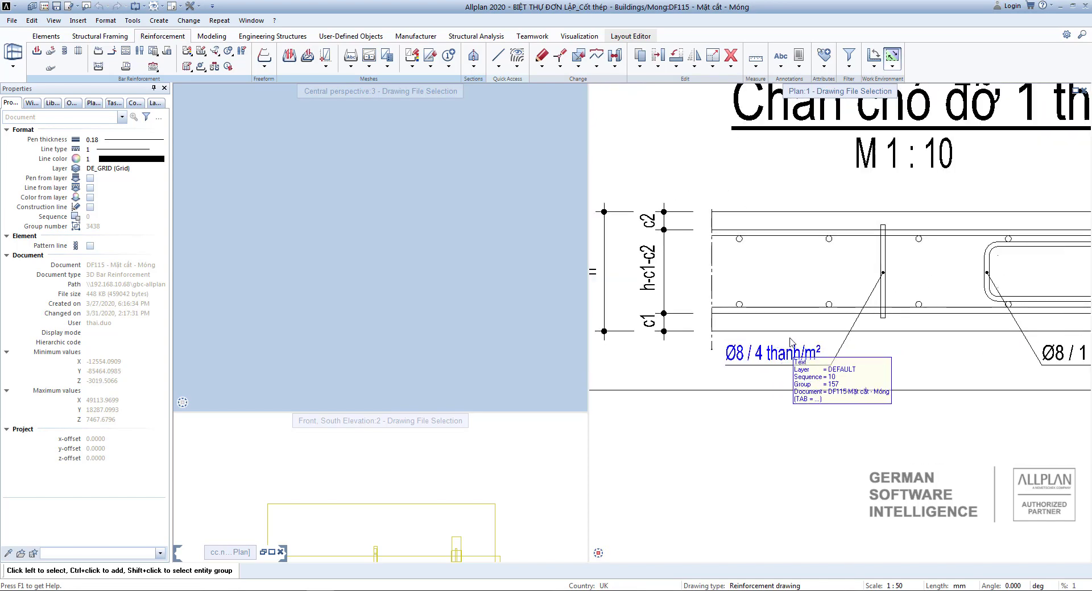
# Inspect the number-of-pieces setting for U-shaped bar mark 4 with Modify Mark, without changing it
pyautogui.scroll(-3, 819, 346)
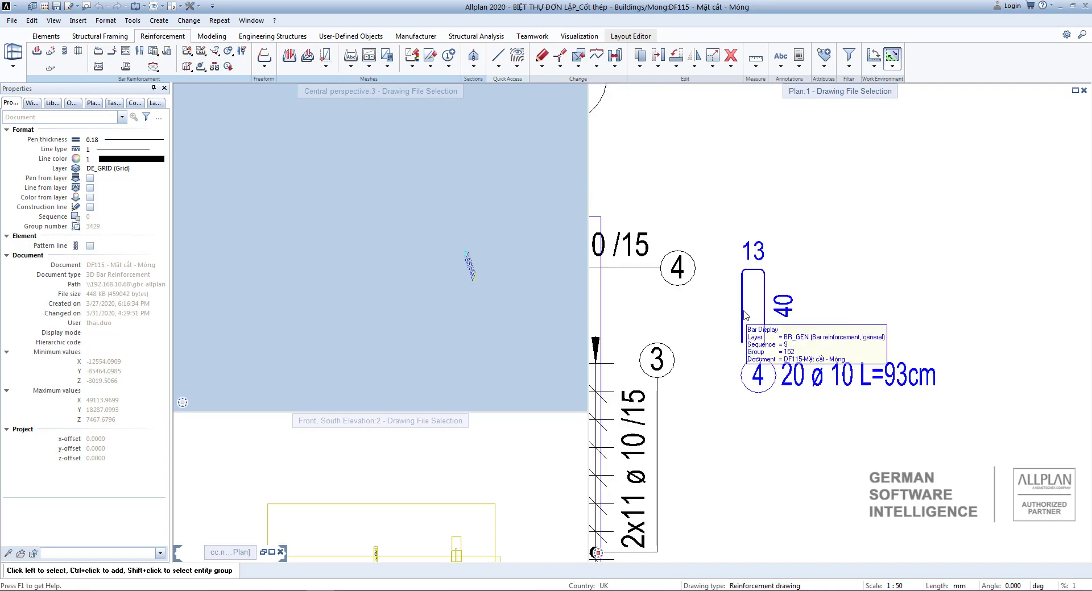
pyautogui.rightClick(745, 315)
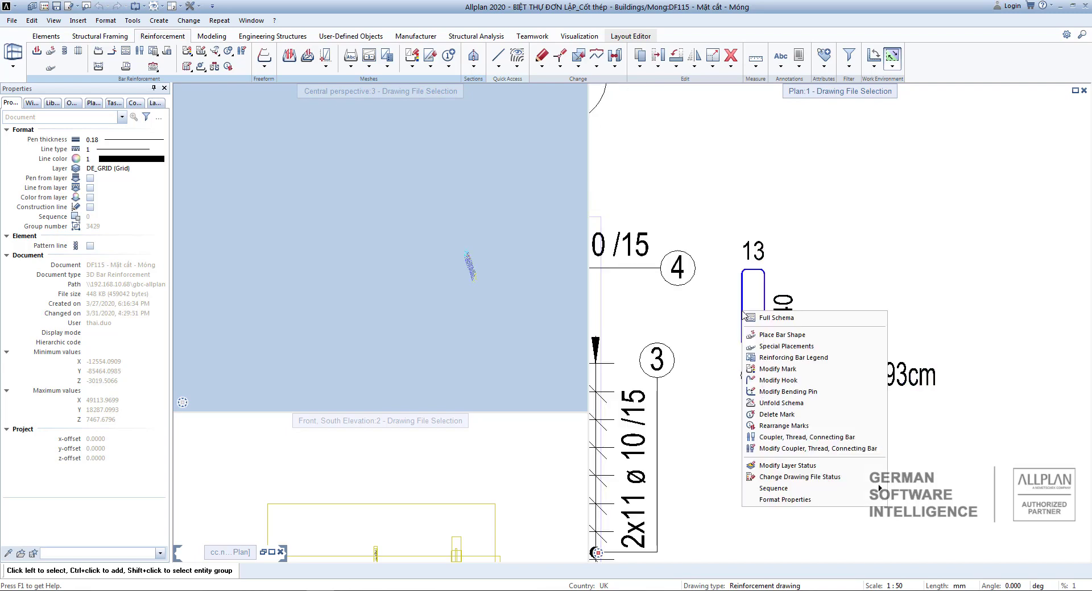
pyautogui.press('Escape')
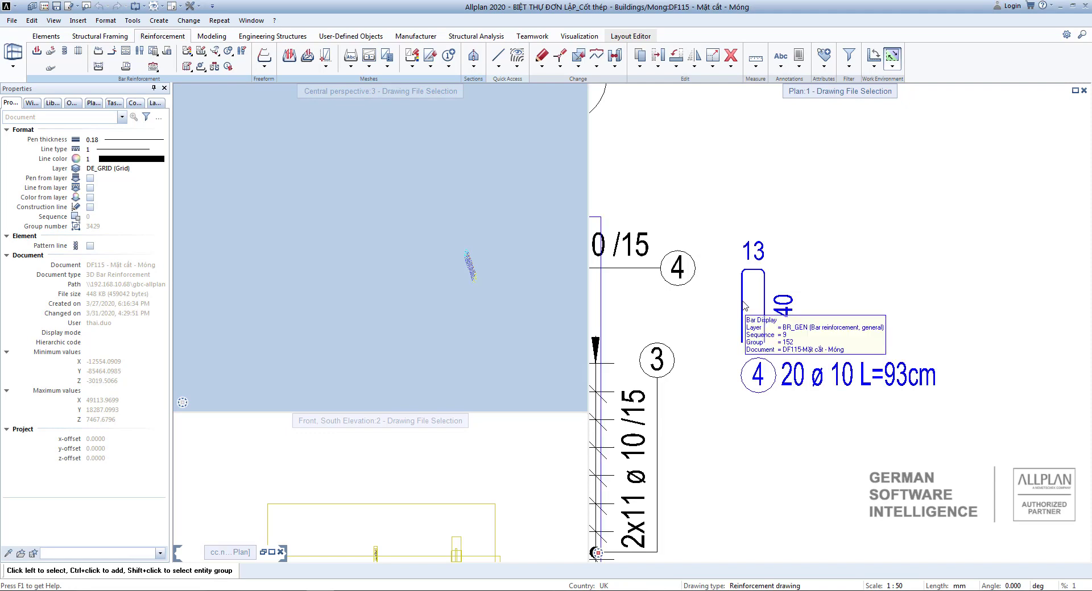
pyautogui.rightClick(744, 306)
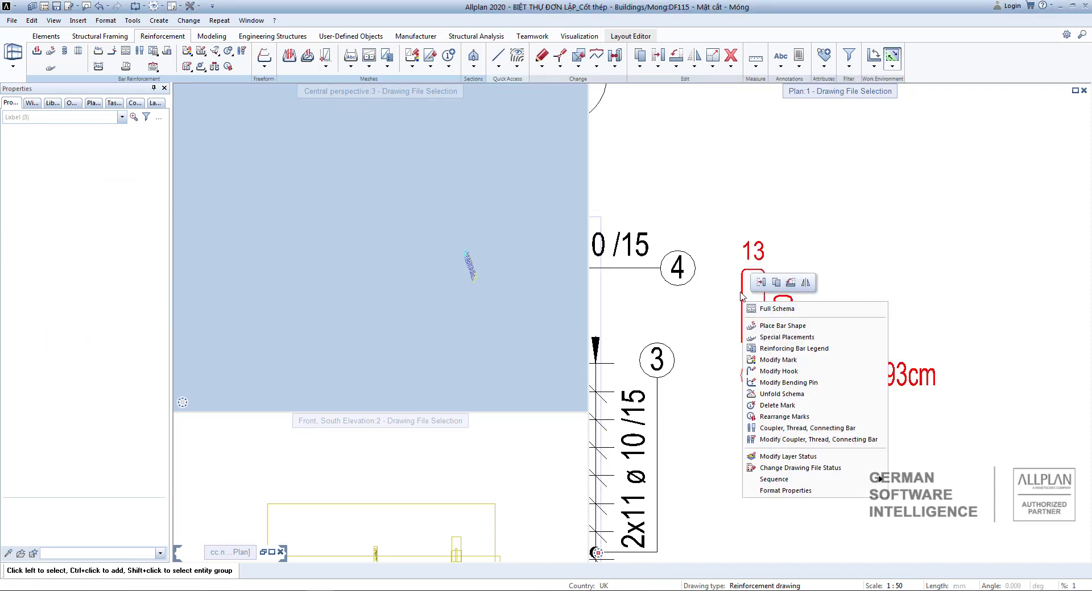
pyautogui.click(779, 359)
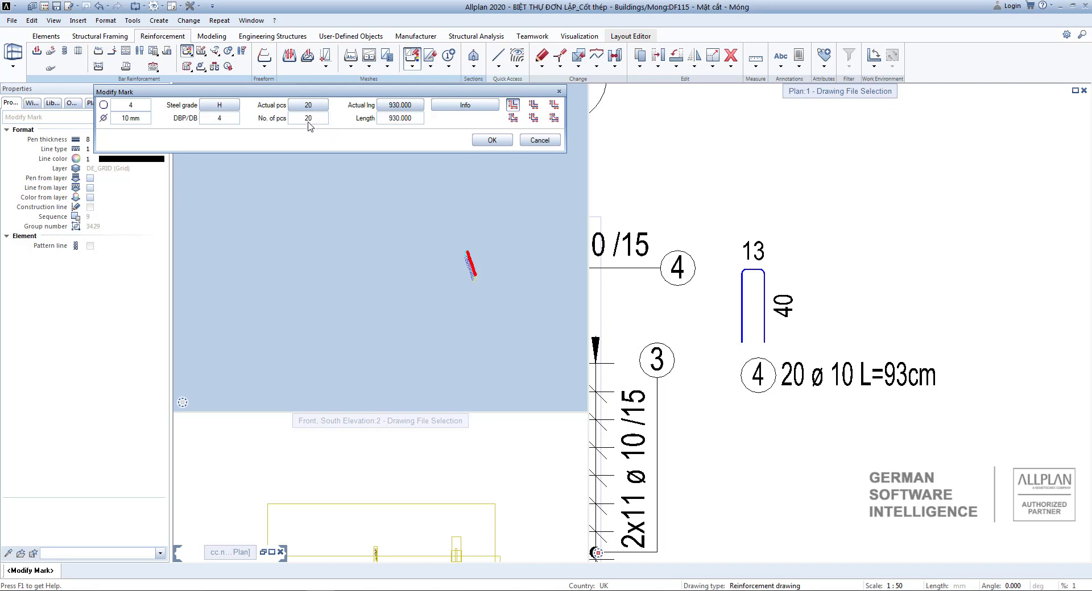
pyautogui.click(312, 119)
pyautogui.press('Return')
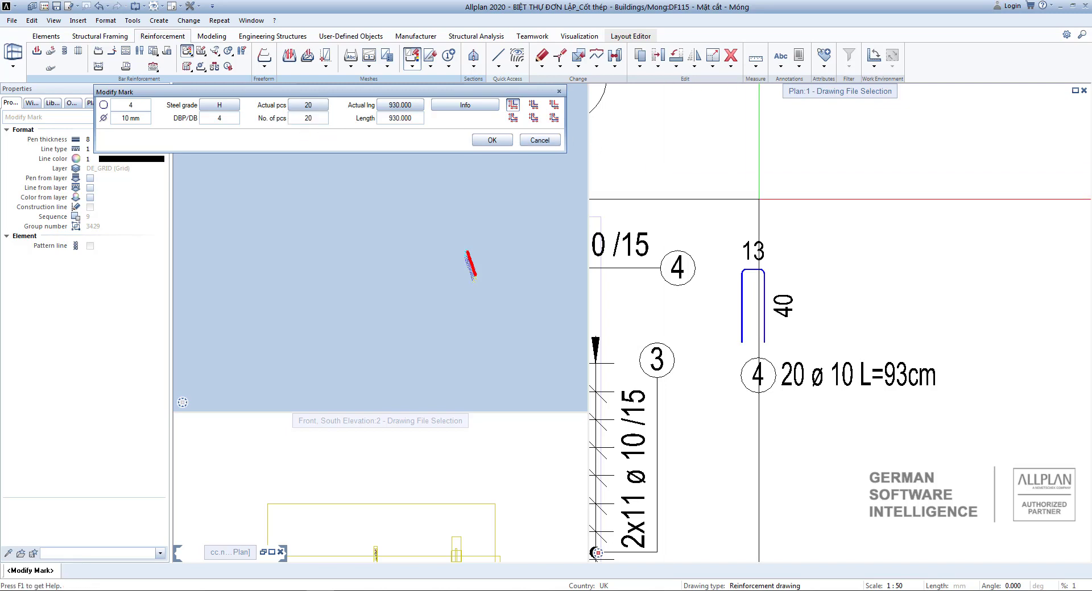
pyautogui.press('Escape')
# Recheck the S-hook and support bar detail, and switch back to roof terrace drawing file 40
pyautogui.scroll(-5, 802, 269)
pyautogui.scroll(6, 853, 335)
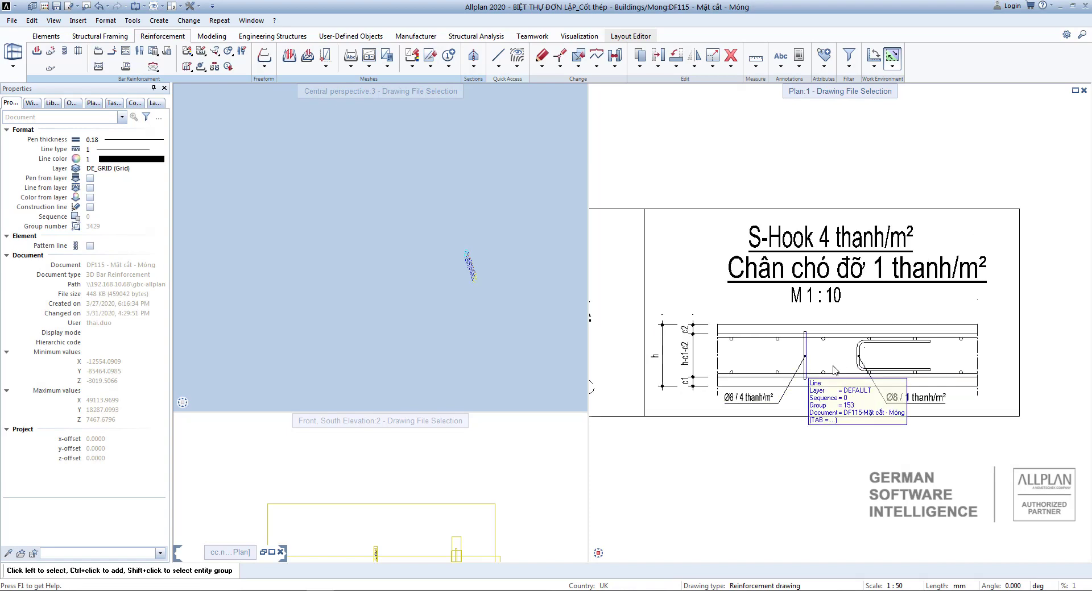
pyautogui.scroll(1, 788, 364)
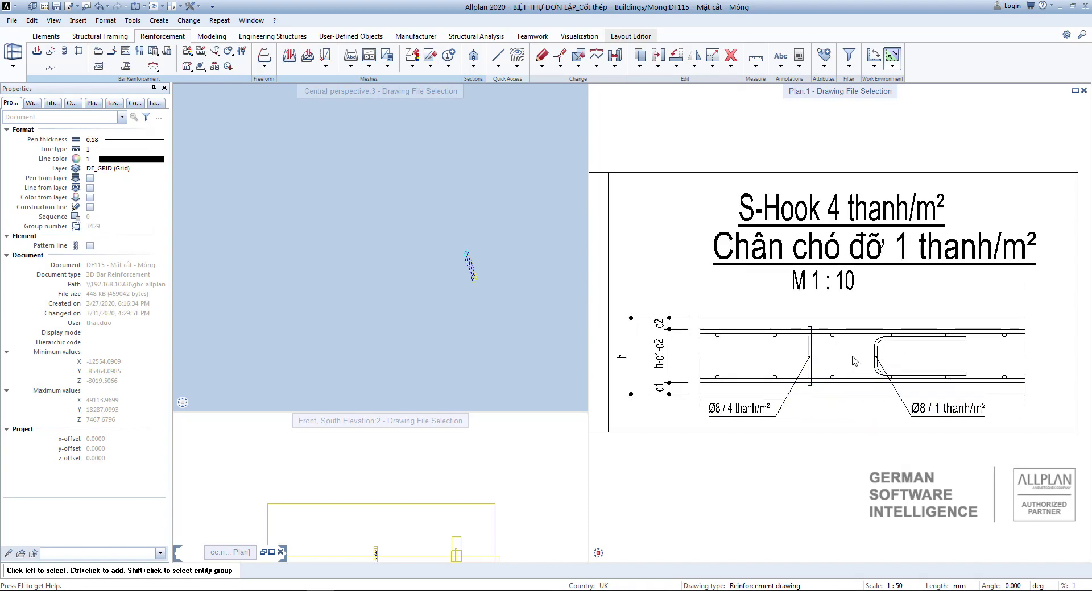
pyautogui.scroll(-5, 881, 353)
pyautogui.doubleClick(845, 399)
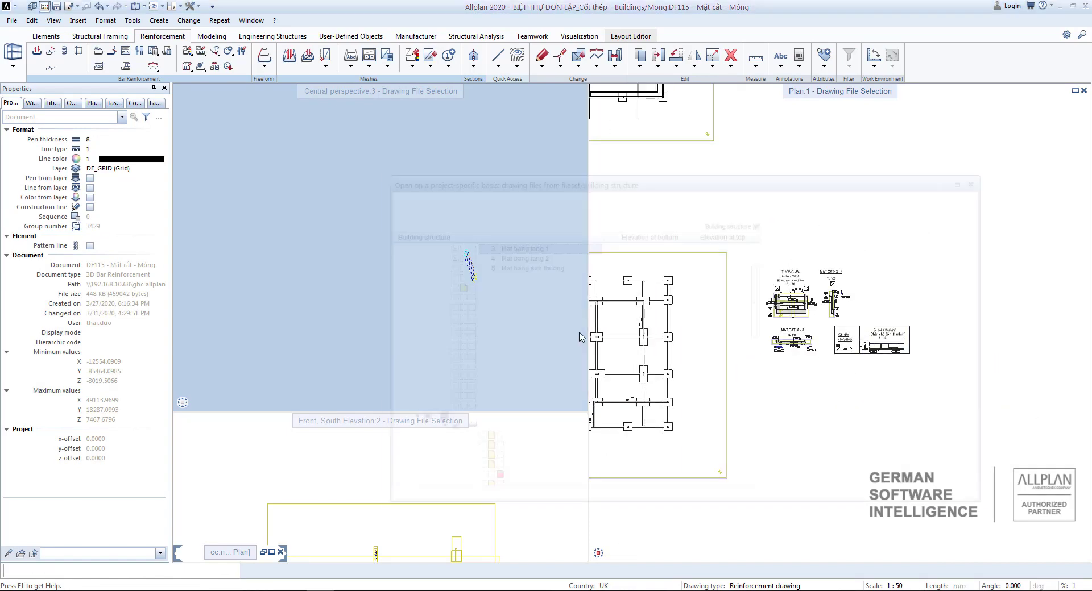
# Review the roof terrace slab's upper- and lower-layer reinforcement plans together with their sections and the slab plan below
pyautogui.scroll(-2, 889, 309)
pyautogui.scroll(2, 869, 301)
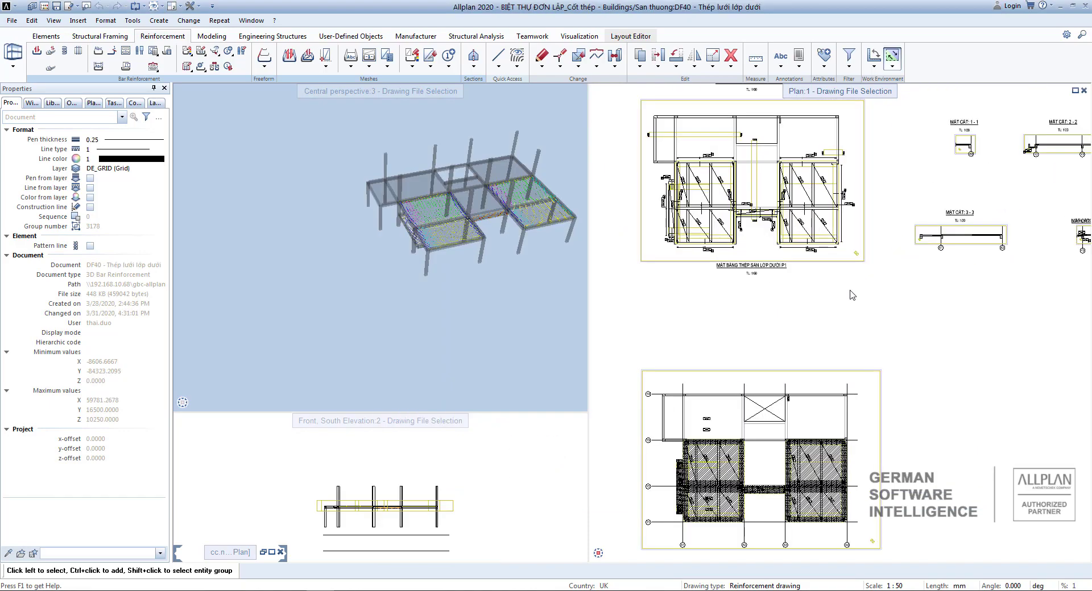
pyautogui.moveTo(852, 295); pyautogui.dragTo(853, 310, button='middle')
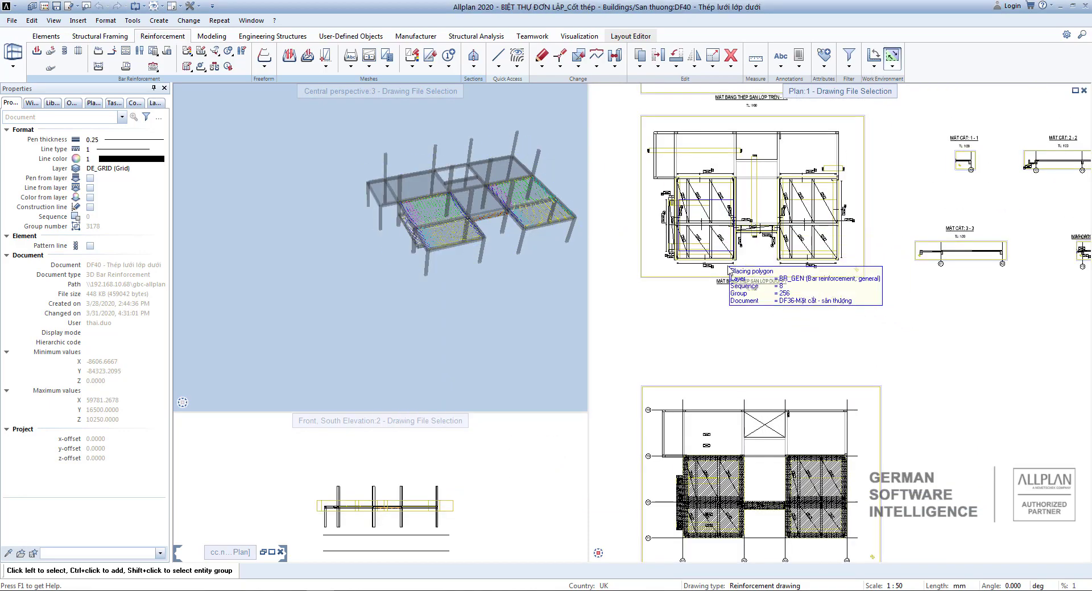
pyautogui.scroll(-1, 730, 200)
pyautogui.scroll(1, 729, 201)
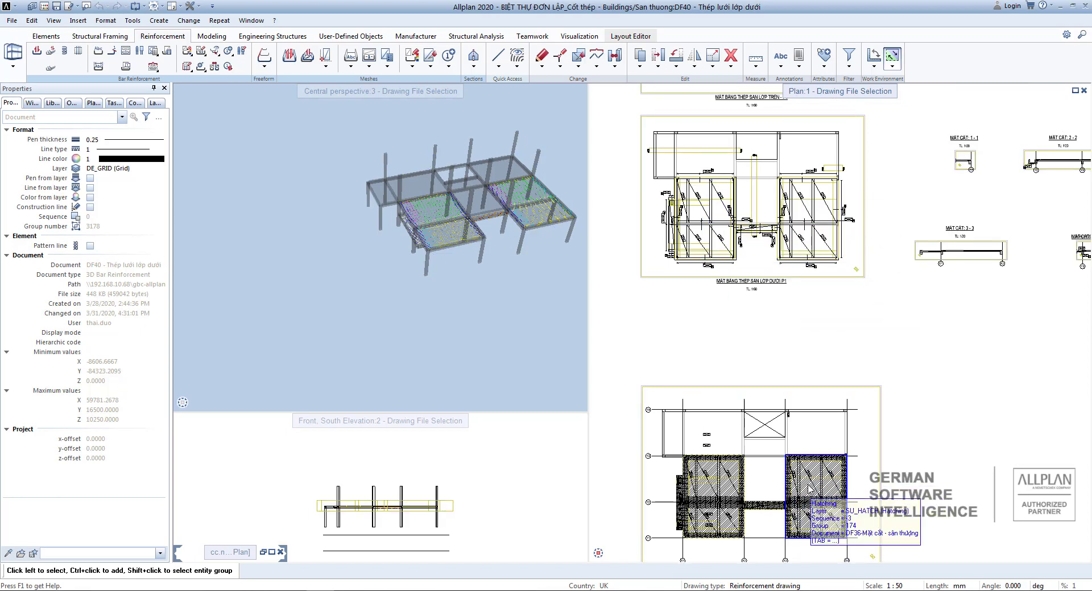
pyautogui.scroll(-1, 814, 430)
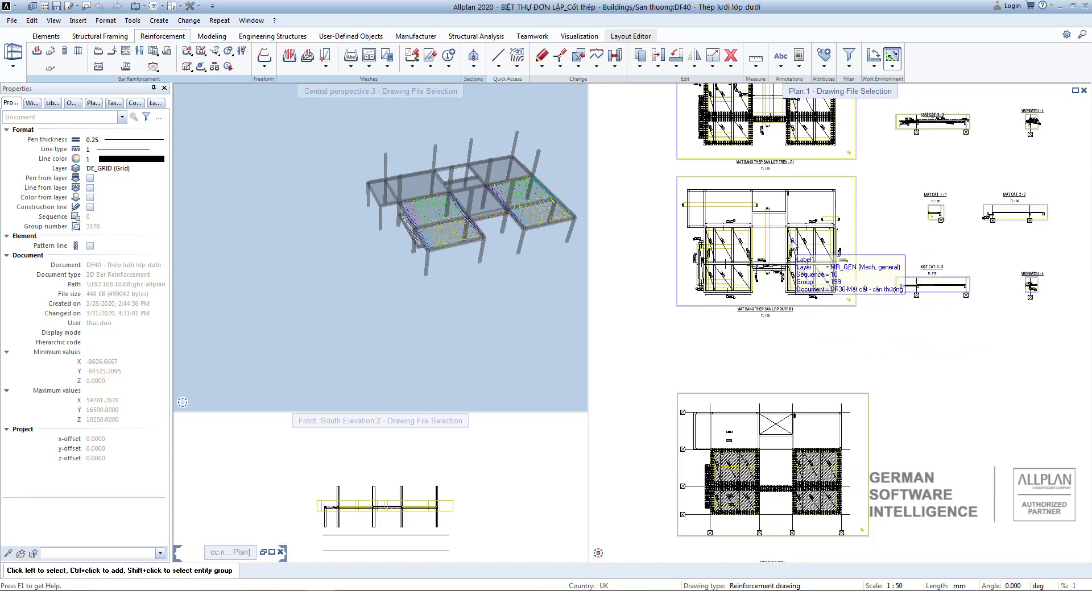
pyautogui.moveTo(779, 478); pyautogui.dragTo(799, 459, button='middle')
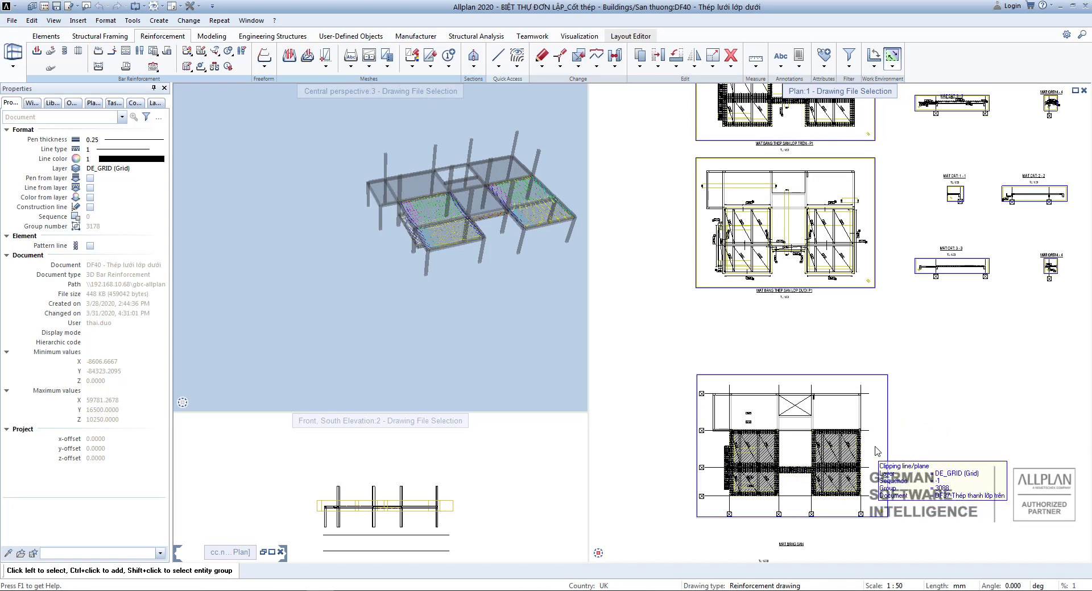
pyautogui.scroll(-2, 887, 420)
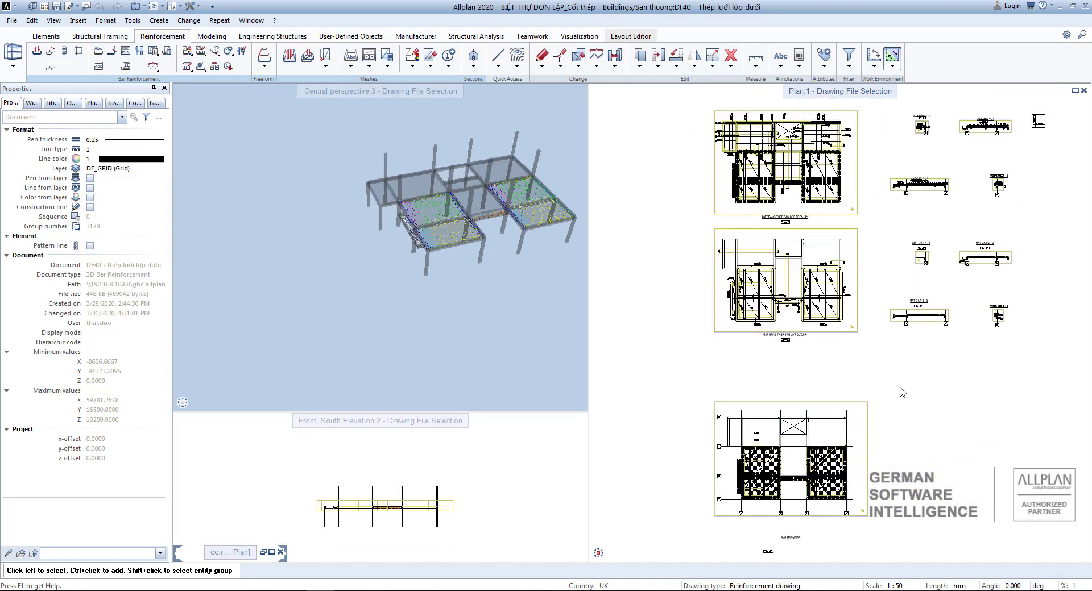